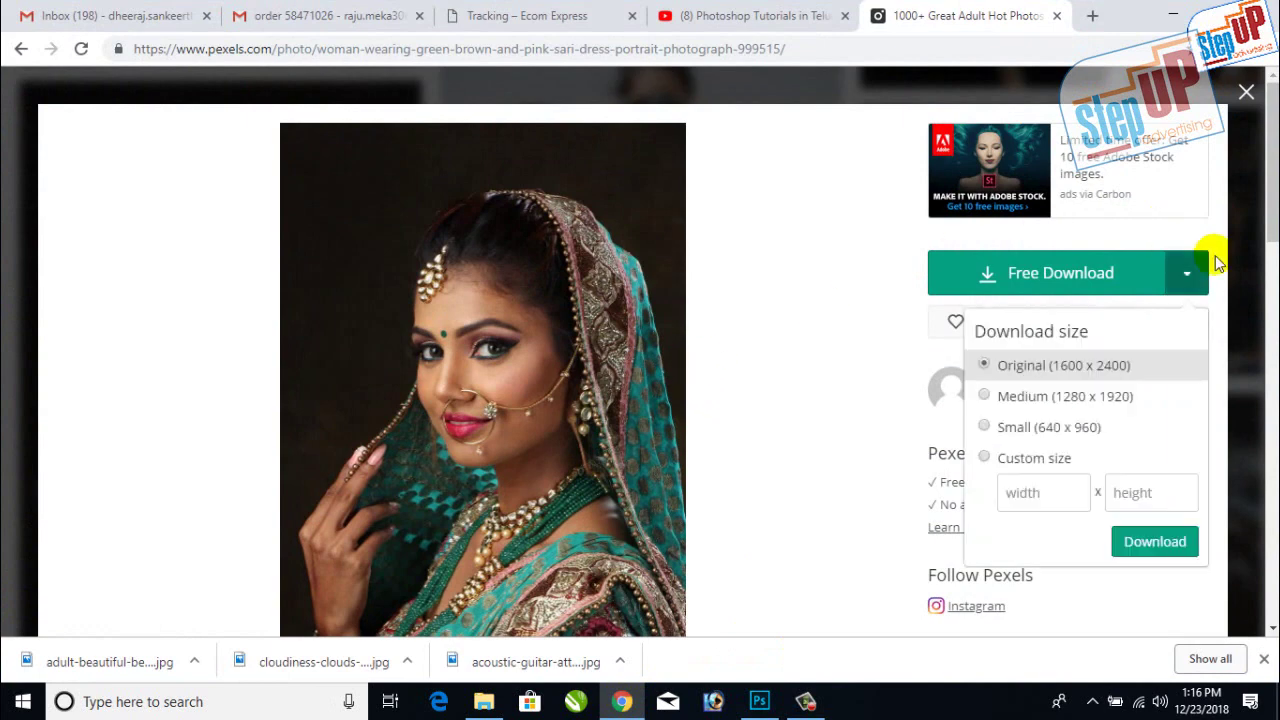
Close the download size options and look over the sari portrait on its Pexels page
left_click(1190, 272)
scroll(1190, 272, "down", 2)
scroll(659, 356, "down", 2)
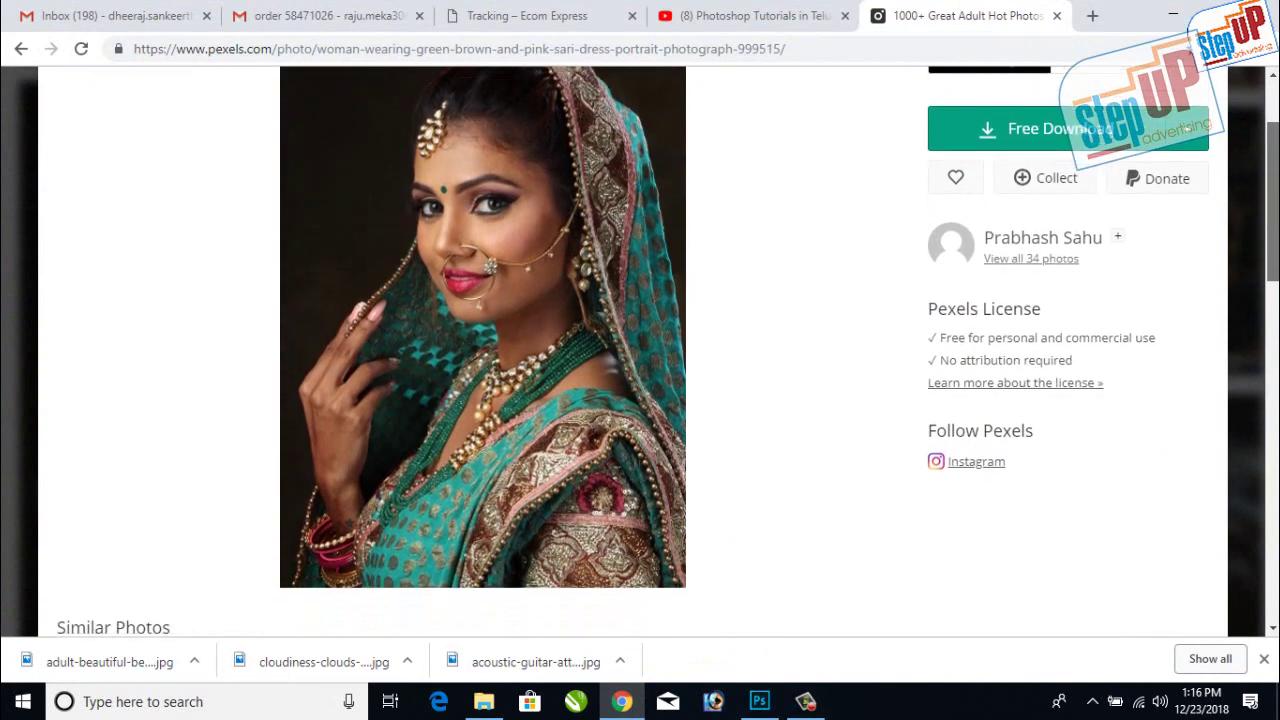
scroll(1114, 206, "up", 2)
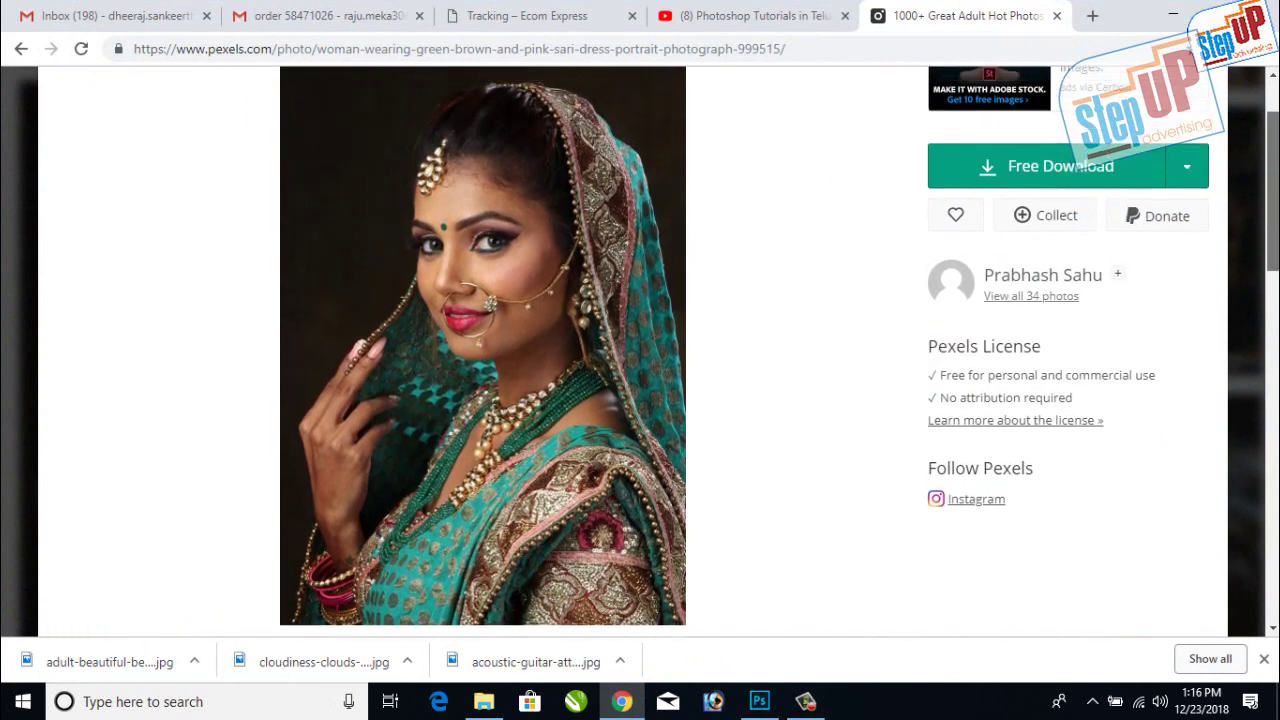
Switch to Photoshop and open the adult-beautiful-beauty-999515 image from the Desktop
left_click(1170, 18)
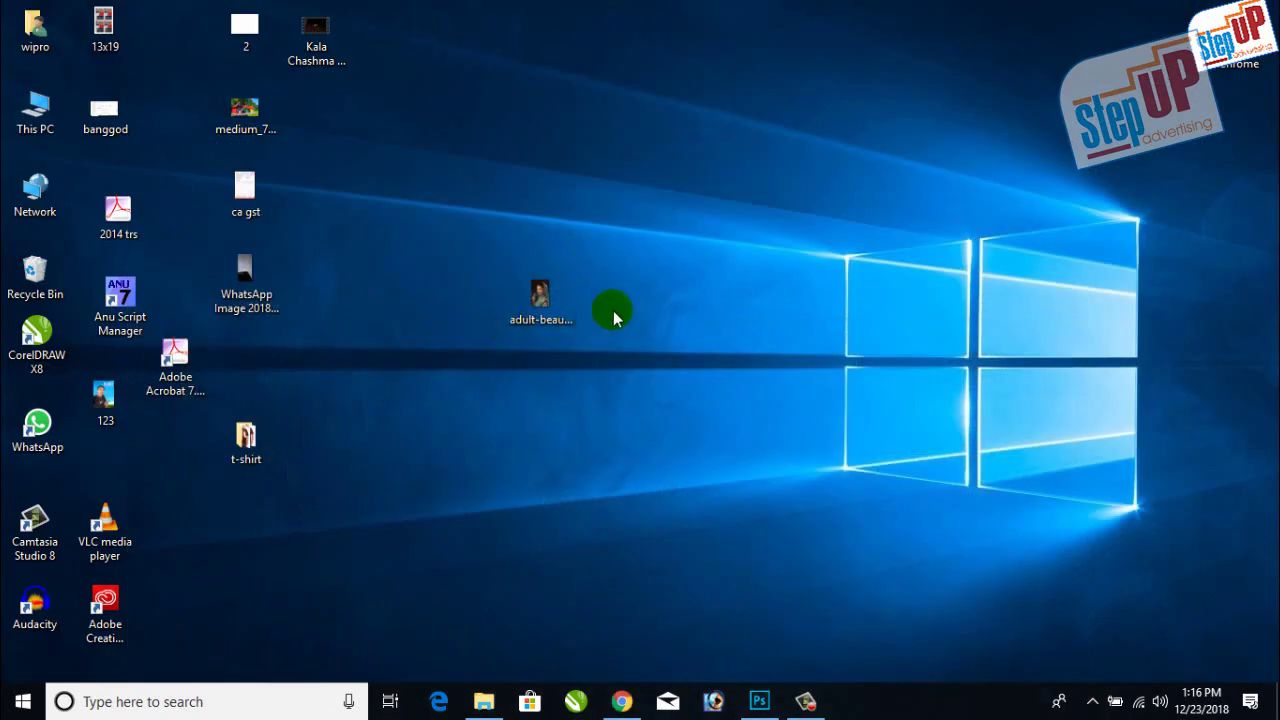
left_click(560, 302)
left_click_drag(548, 299, 762, 714)
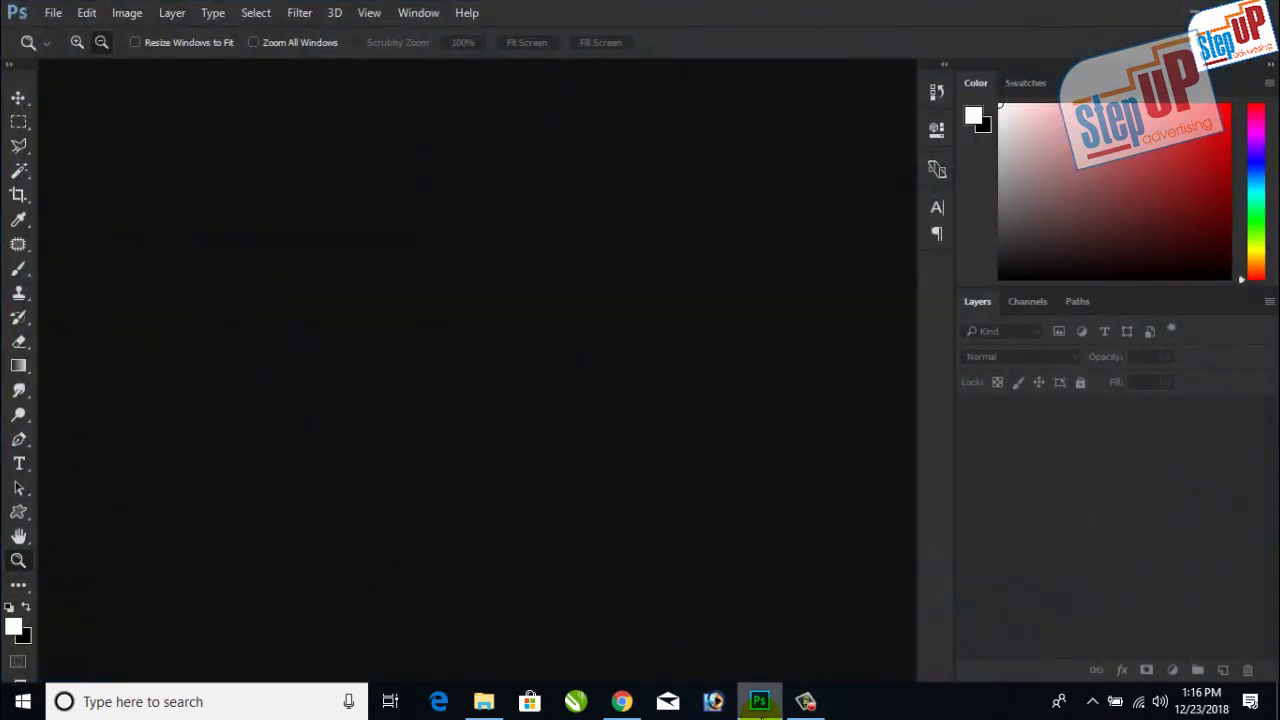
key("ctrl+o")
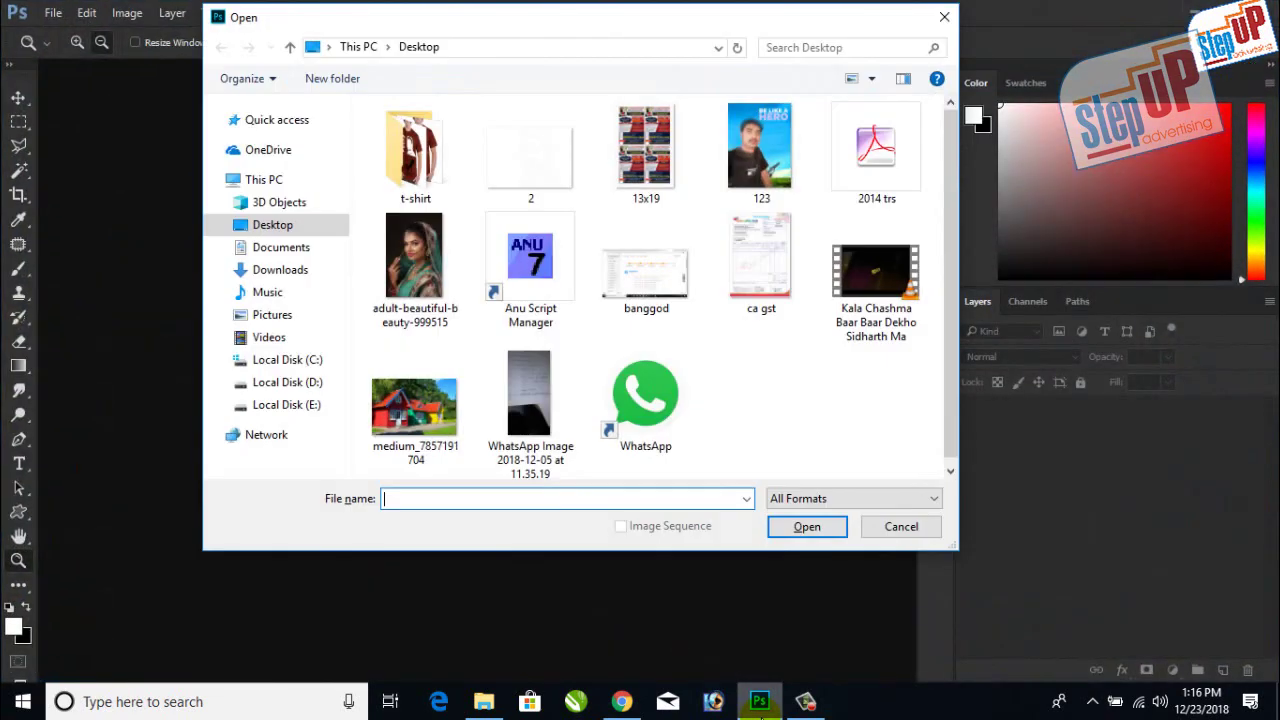
left_click(422, 281)
left_click(808, 530)
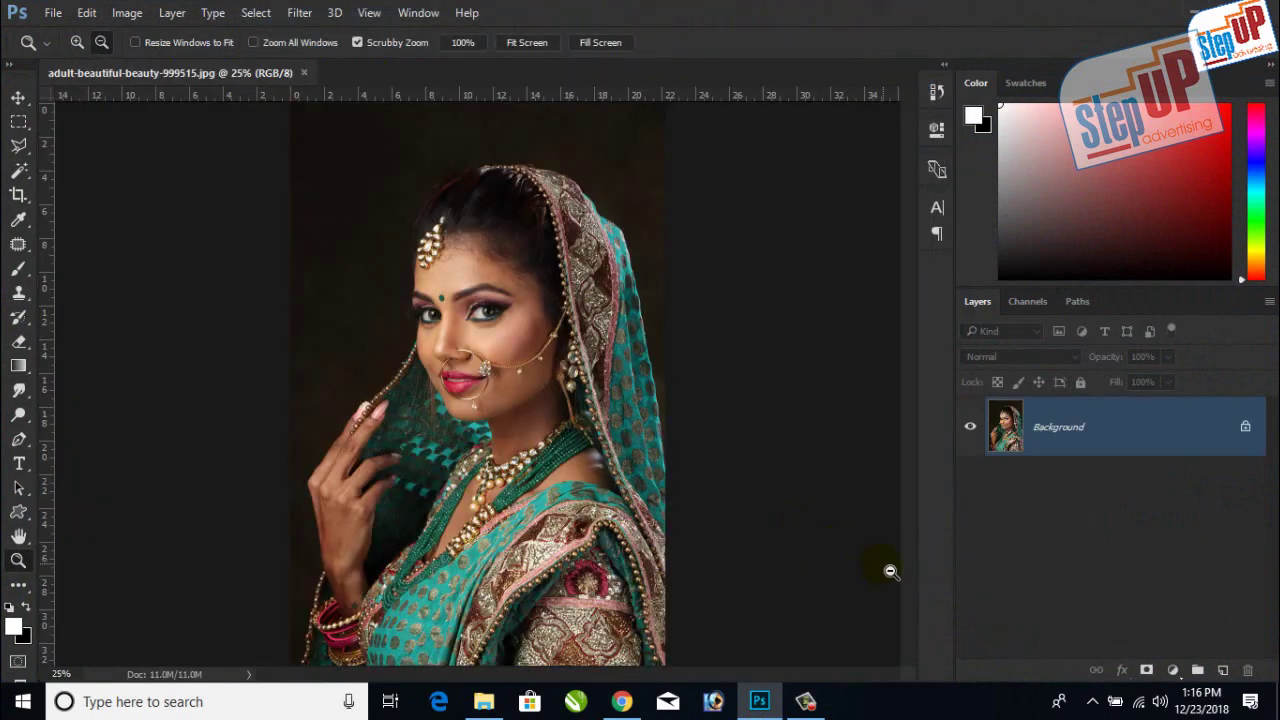
Smudge the skin around the woman's nose and cheek with the Smudge tool at brush size 32 and 50% strength
left_click(510, 354)
left_click(468, 318)
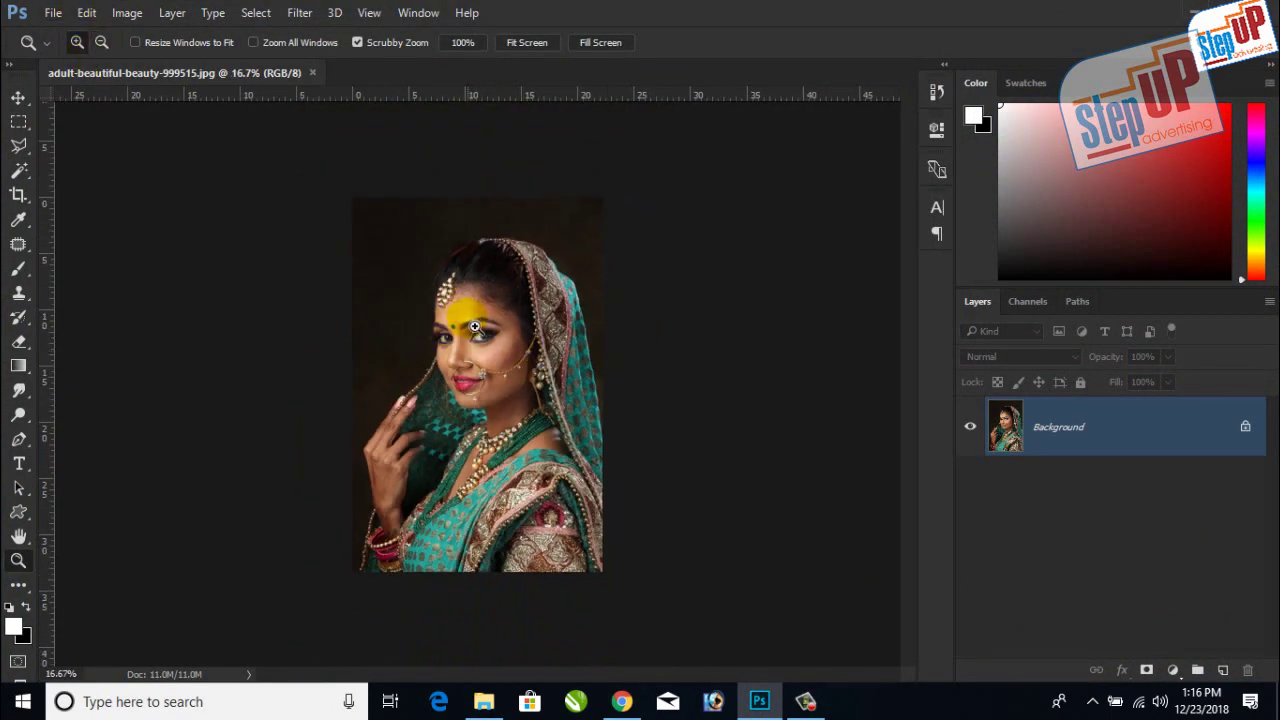
left_click(478, 302)
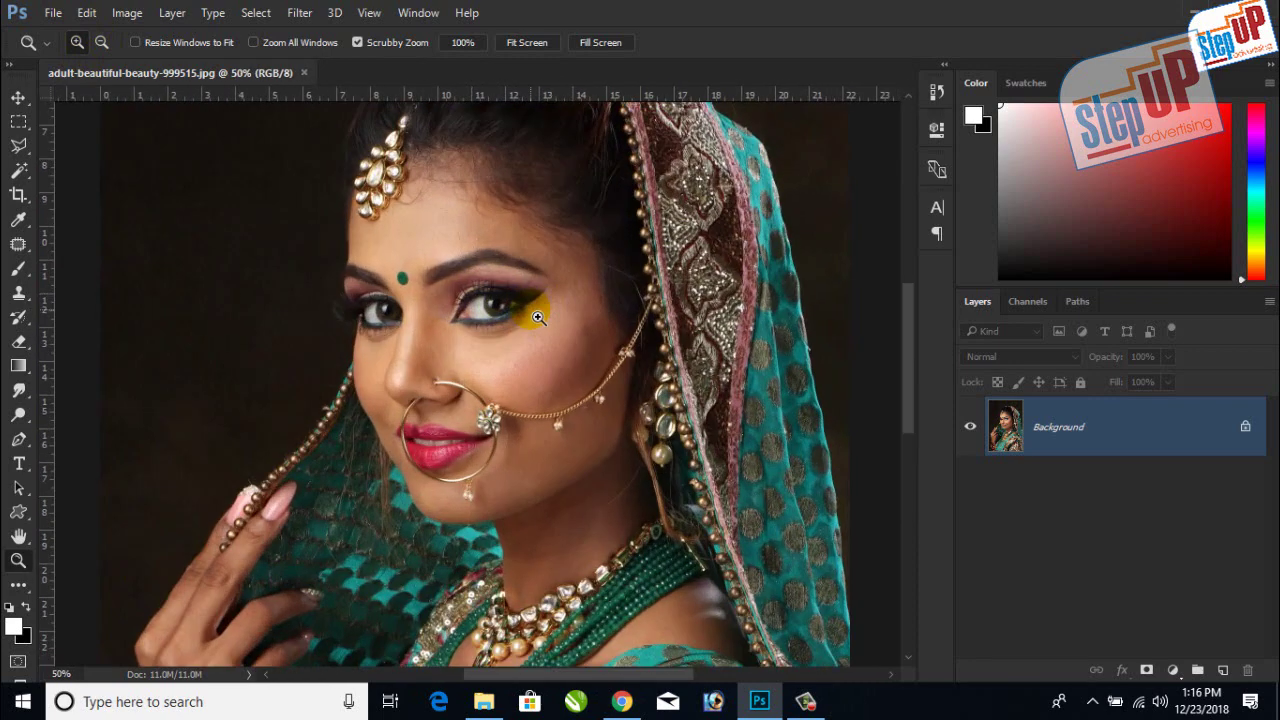
left_click(538, 314)
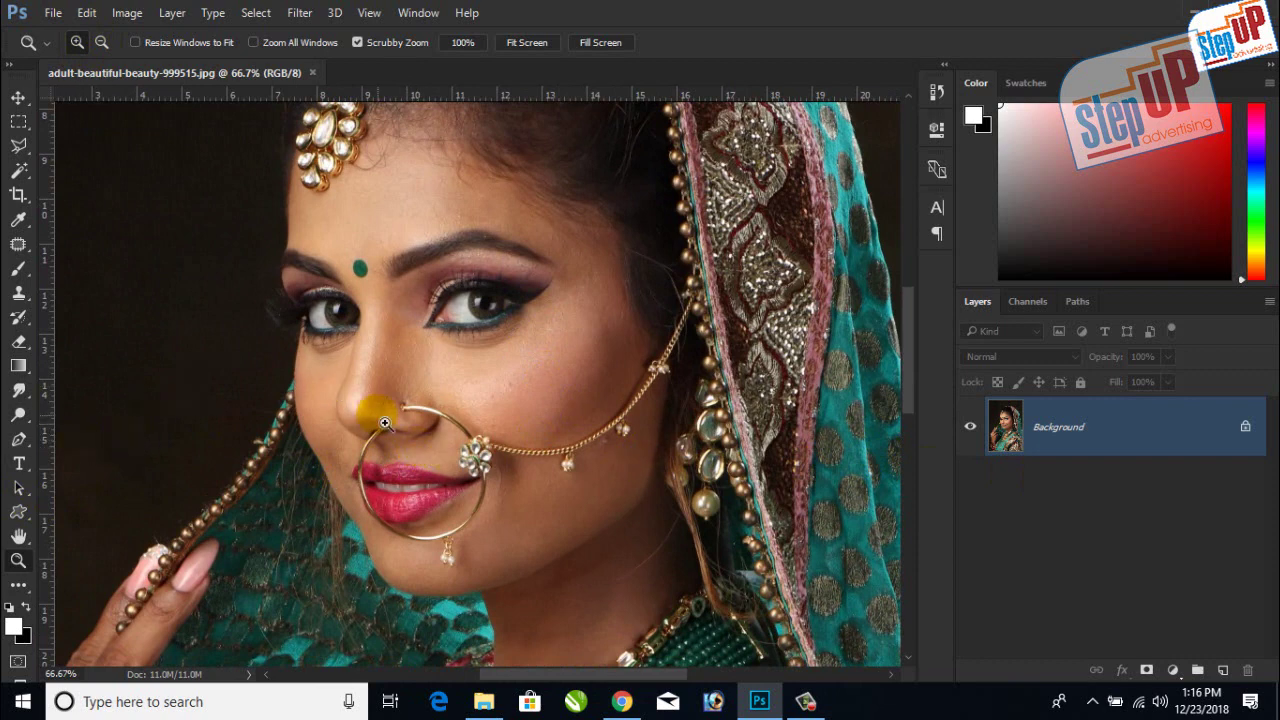
left_click(18, 390)
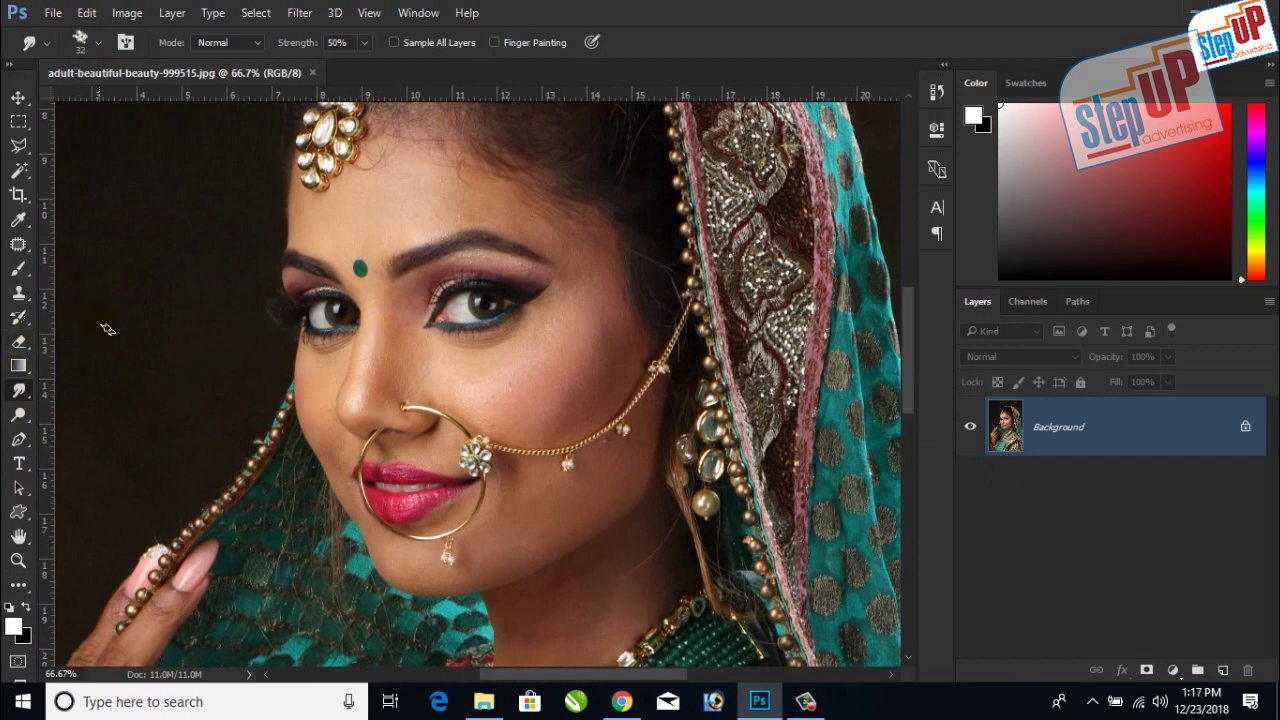
left_click(98, 46)
left_click(98, 46)
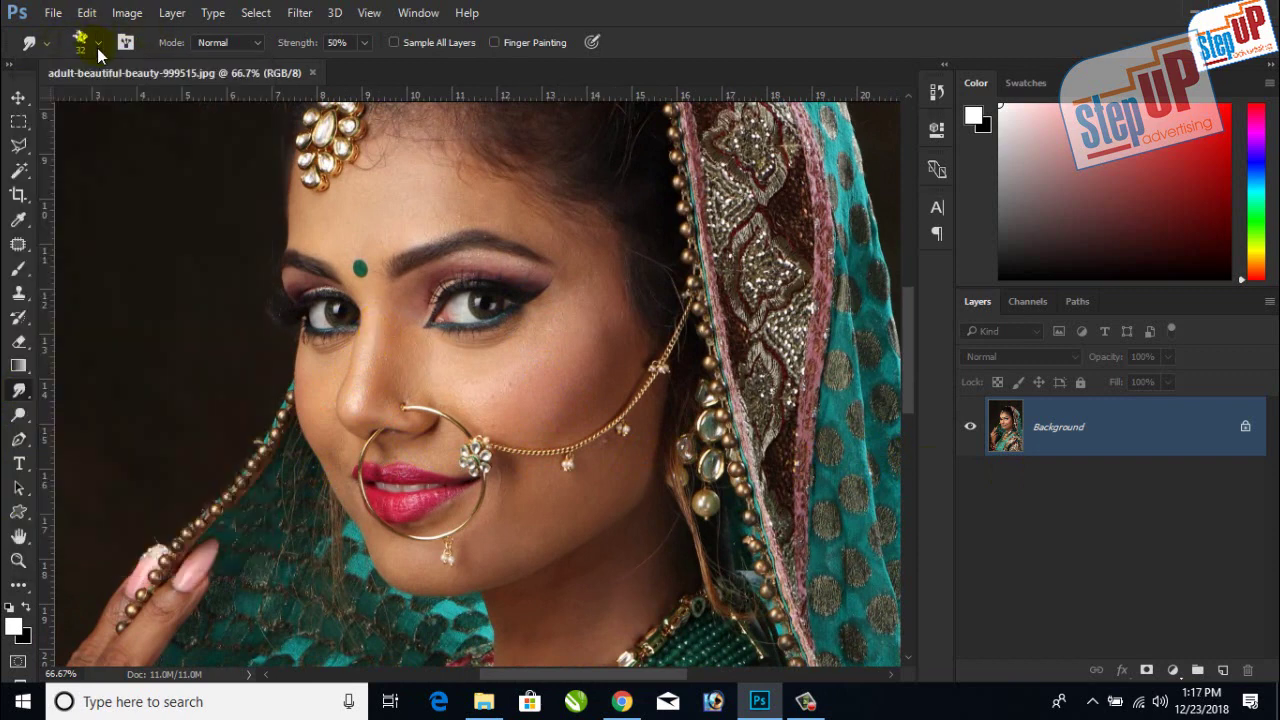
mouse_move(388, 364)
left_mouse_down()
mouse_move(380, 313)
mouse_move(355, 402)
mouse_move(388, 345)
mouse_move(361, 408)
mouse_move(403, 344)
mouse_move(371, 411)
mouse_move(417, 358)
mouse_move(387, 411)
mouse_move(410, 408)
mouse_move(420, 354)
mouse_move(418, 392)
mouse_move(465, 410)
mouse_move(386, 379)
mouse_move(417, 267)
mouse_move(418, 328)
mouse_move(405, 272)
mouse_move(491, 247)
mouse_move(537, 264)
mouse_move(450, 261)
mouse_move(467, 244)
mouse_move(549, 264)
left_mouse_up()
left_click_drag(526, 365, 525, 377)
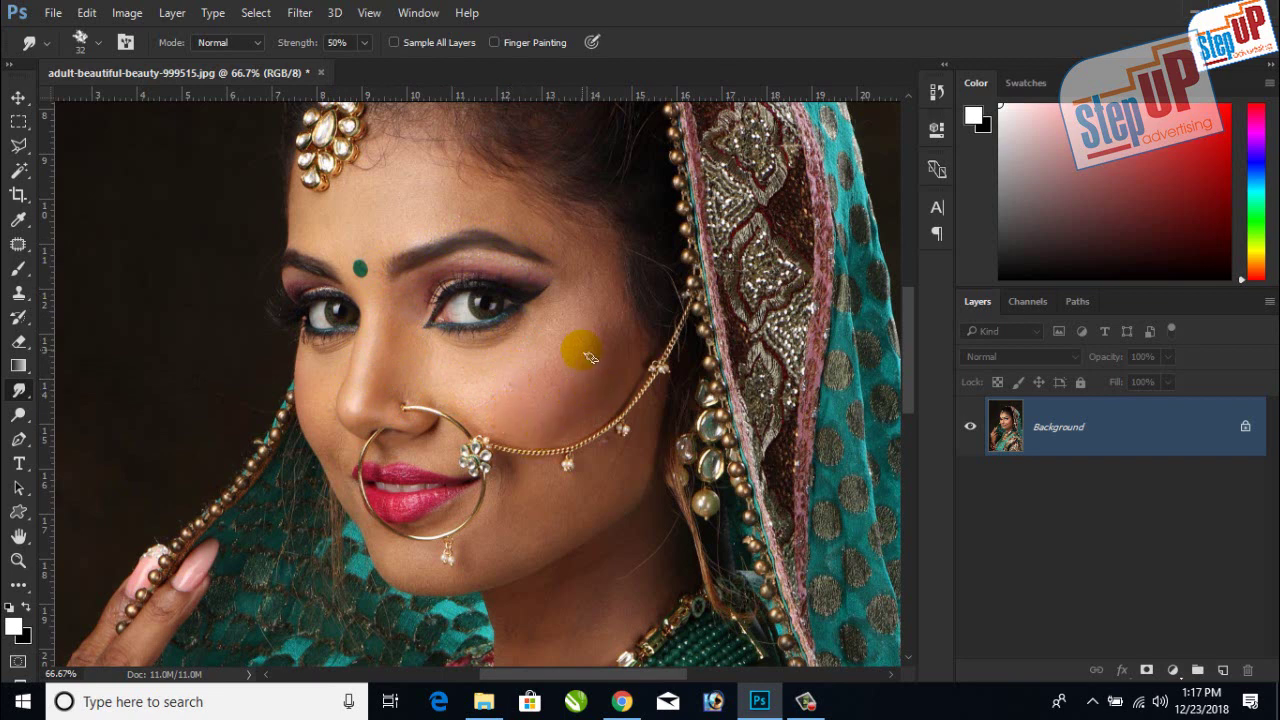
Enlarge the Smudge brush to 72 and smudge the skin on the woman's cheek beside the nose ring
right_click(532, 380)
left_click_drag(675, 205, 690, 205)
left_click(500, 400)
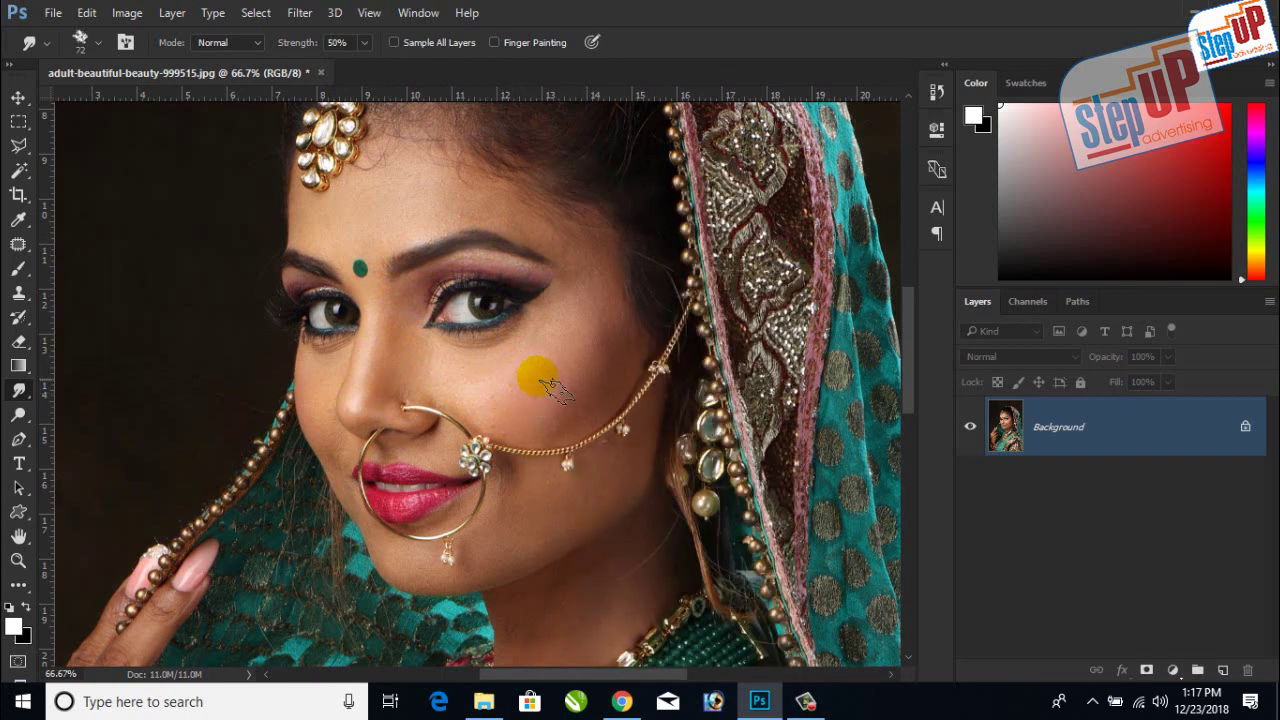
mouse_move(525, 395)
left_mouse_down()
mouse_move(503, 395)
mouse_move(590, 385)
mouse_move(532, 420)
mouse_move(607, 397)
mouse_move(555, 430)
mouse_move(500, 410)
mouse_move(545, 440)
left_mouse_up()
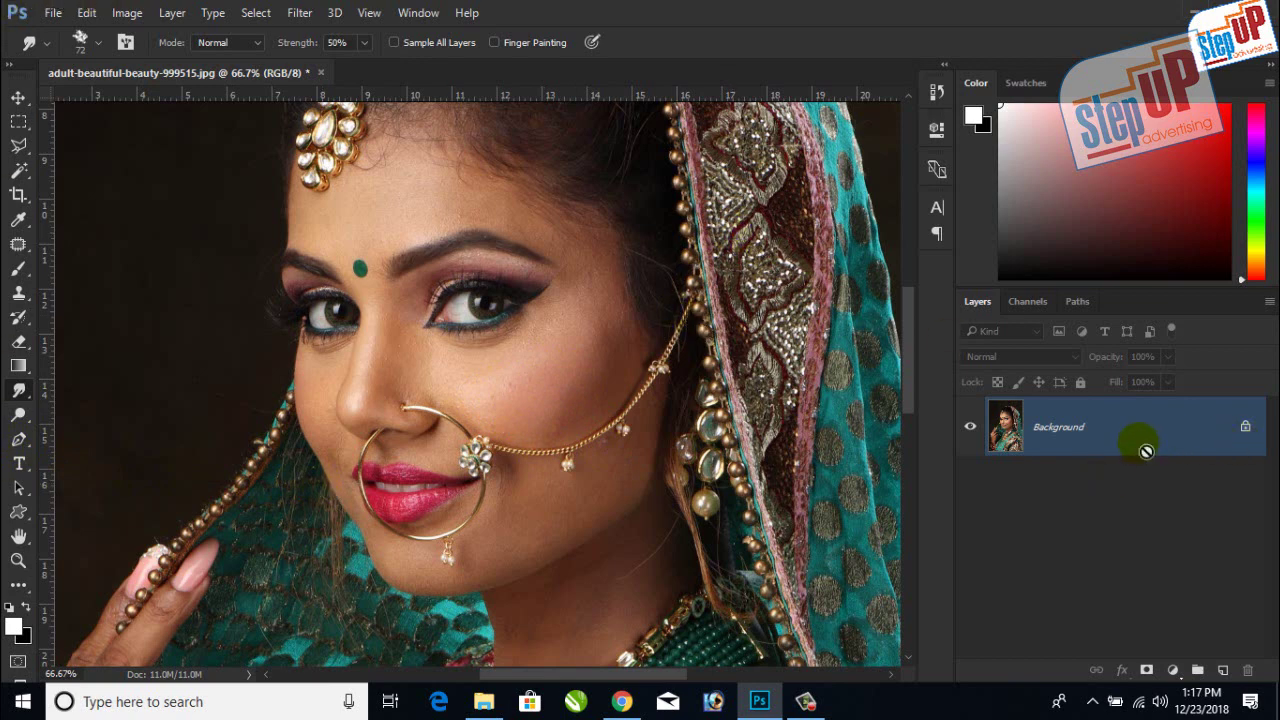
Duplicate the Background layer so that a single copy sits above the original
key("ctrl+j")
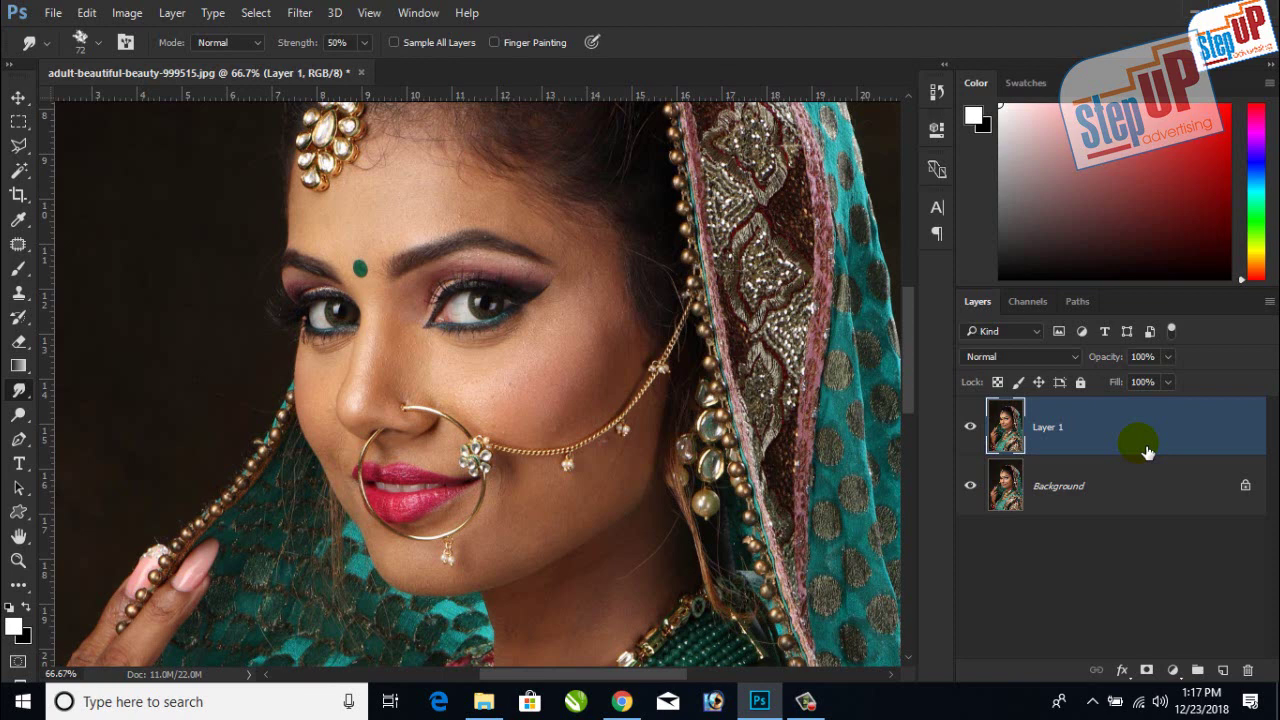
left_click_drag(1147, 452, 1262, 677)
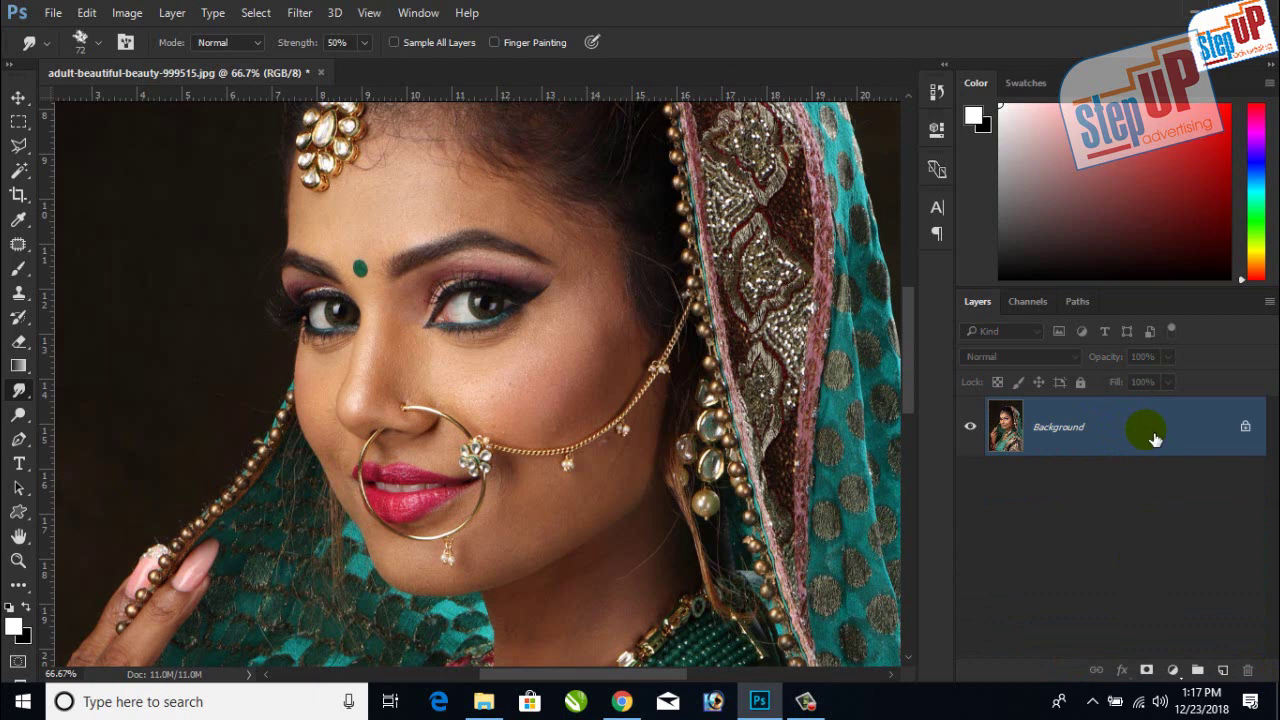
left_click_drag(1155, 438, 1223, 673)
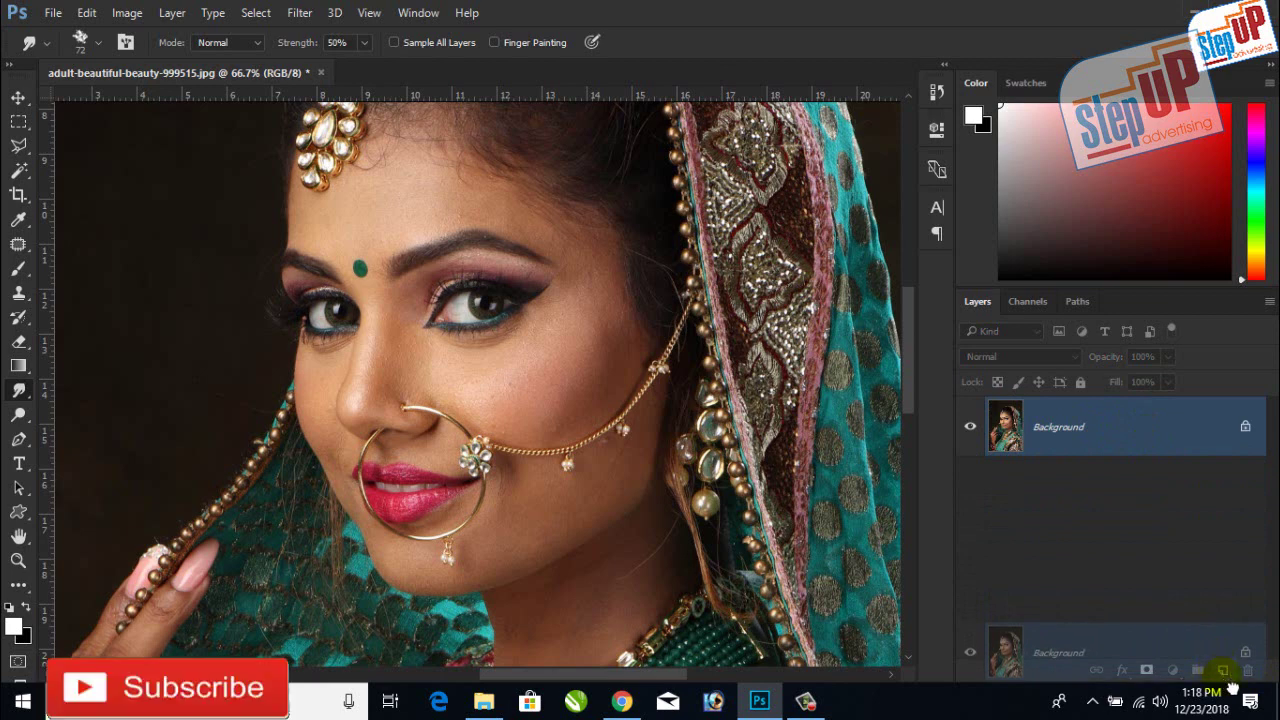
left_click_drag(1228, 680, 1226, 676)
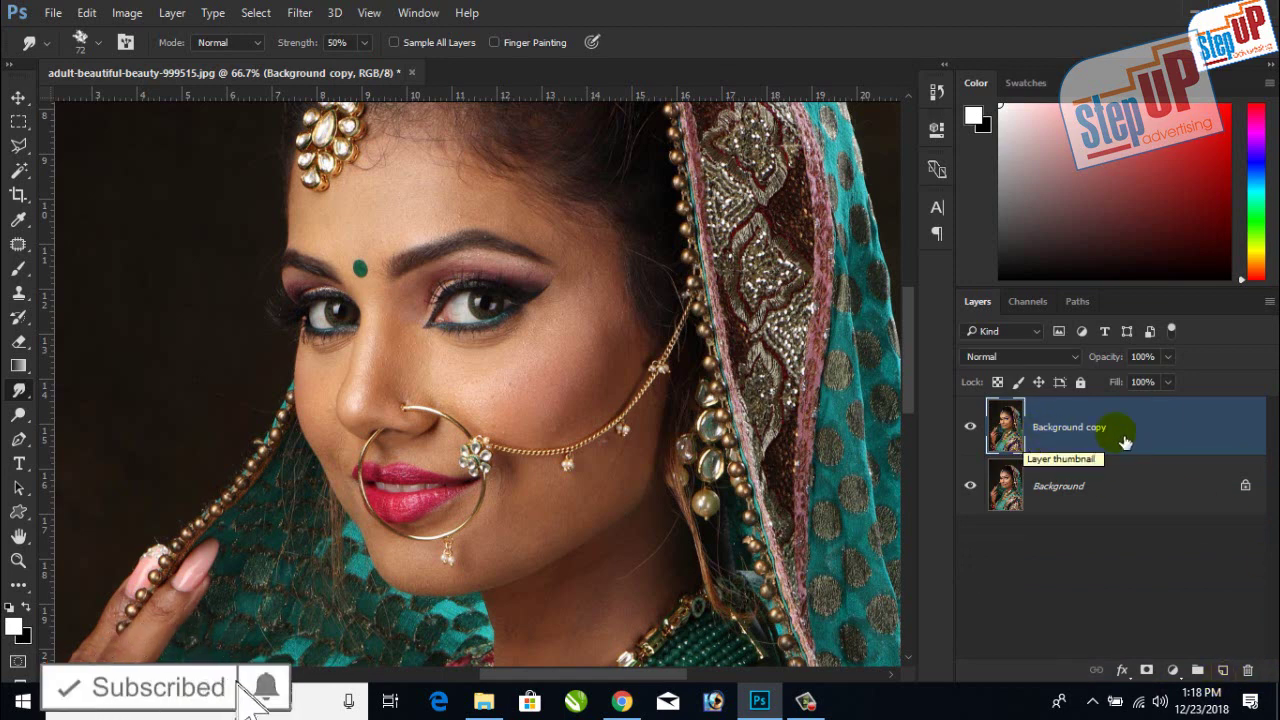
Convert the duplicated Background layer to a smart object
right_click(1000, 437)
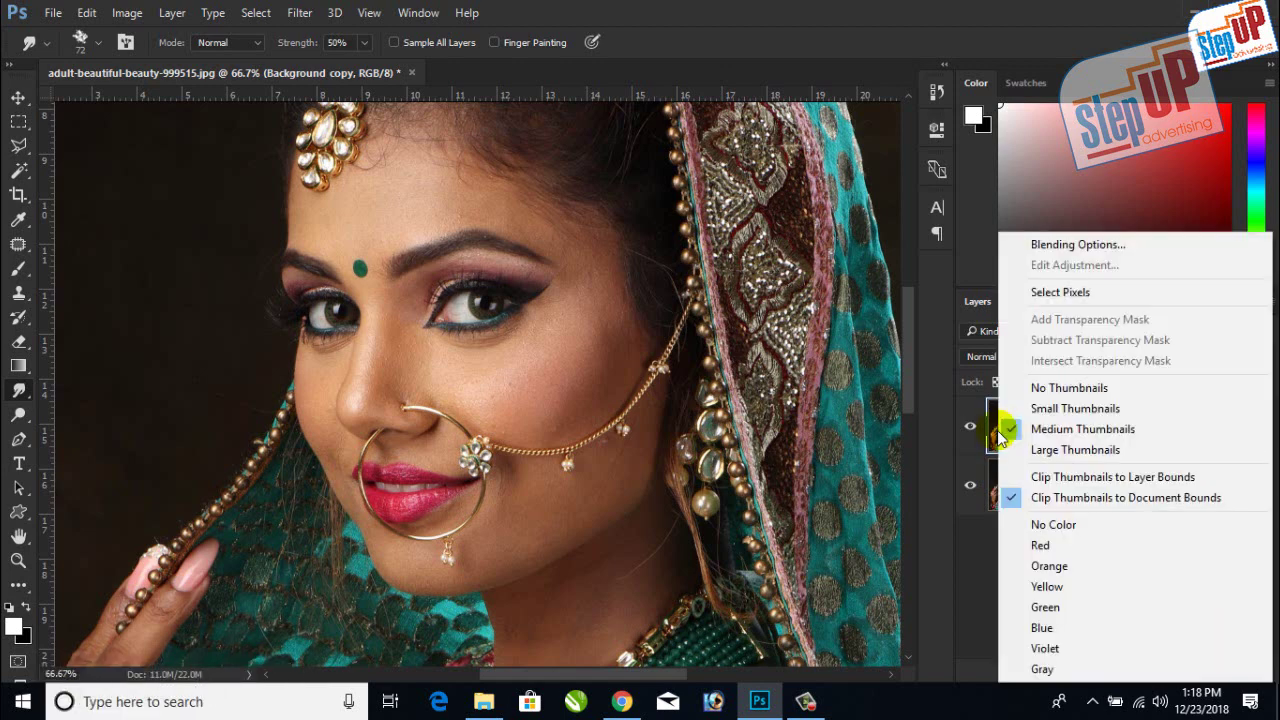
left_click(971, 615)
right_click(1155, 428)
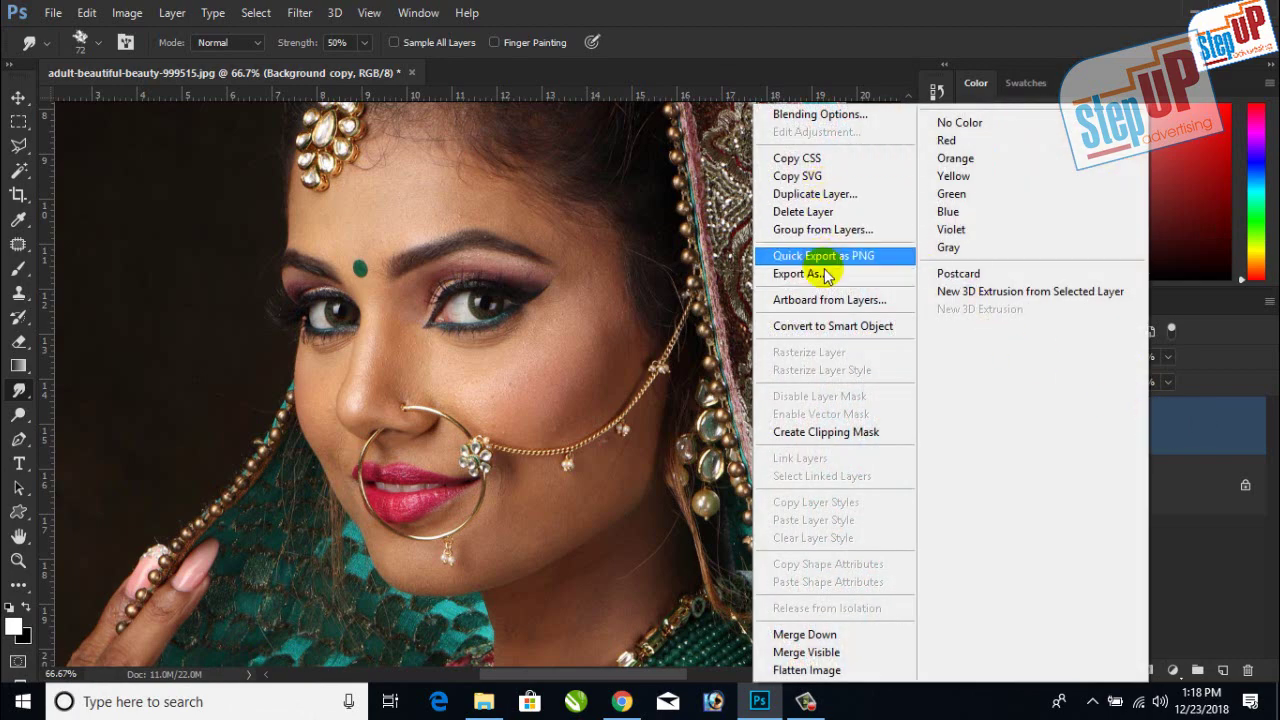
left_click(828, 330)
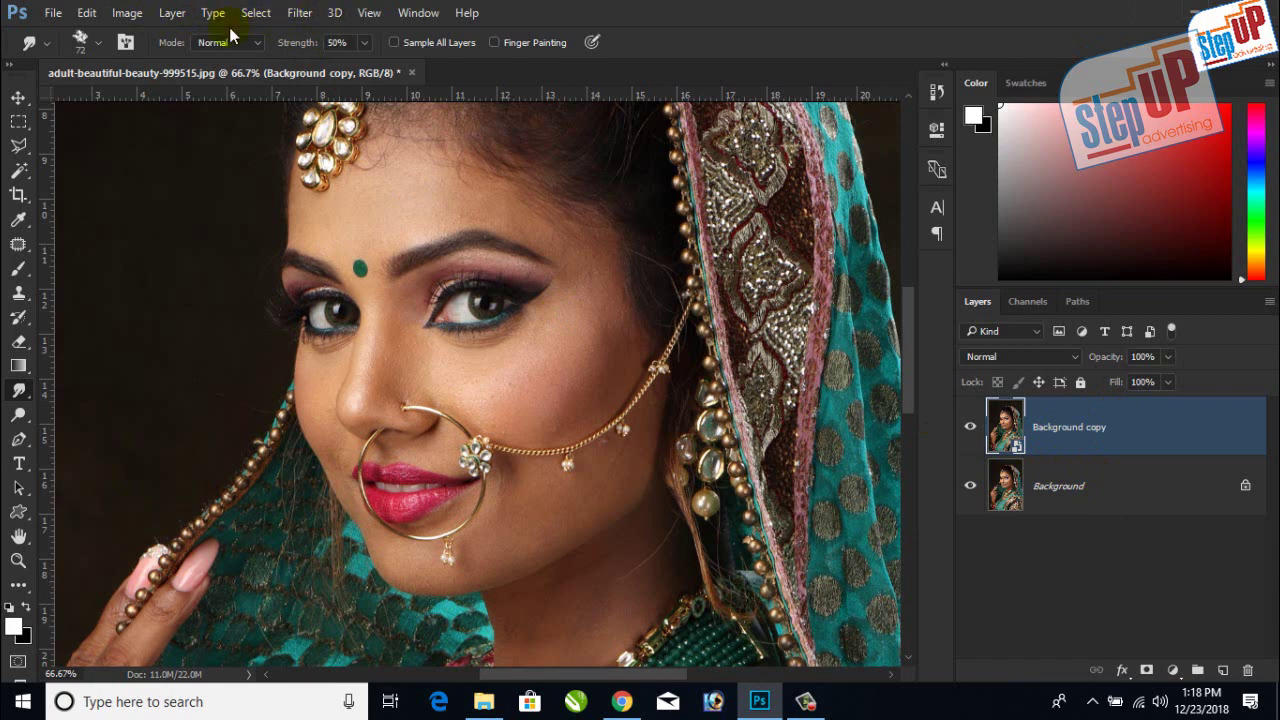
Start an Unsharp Mask filter on the smart object layer and set its amount to 130%
left_click(298, 16)
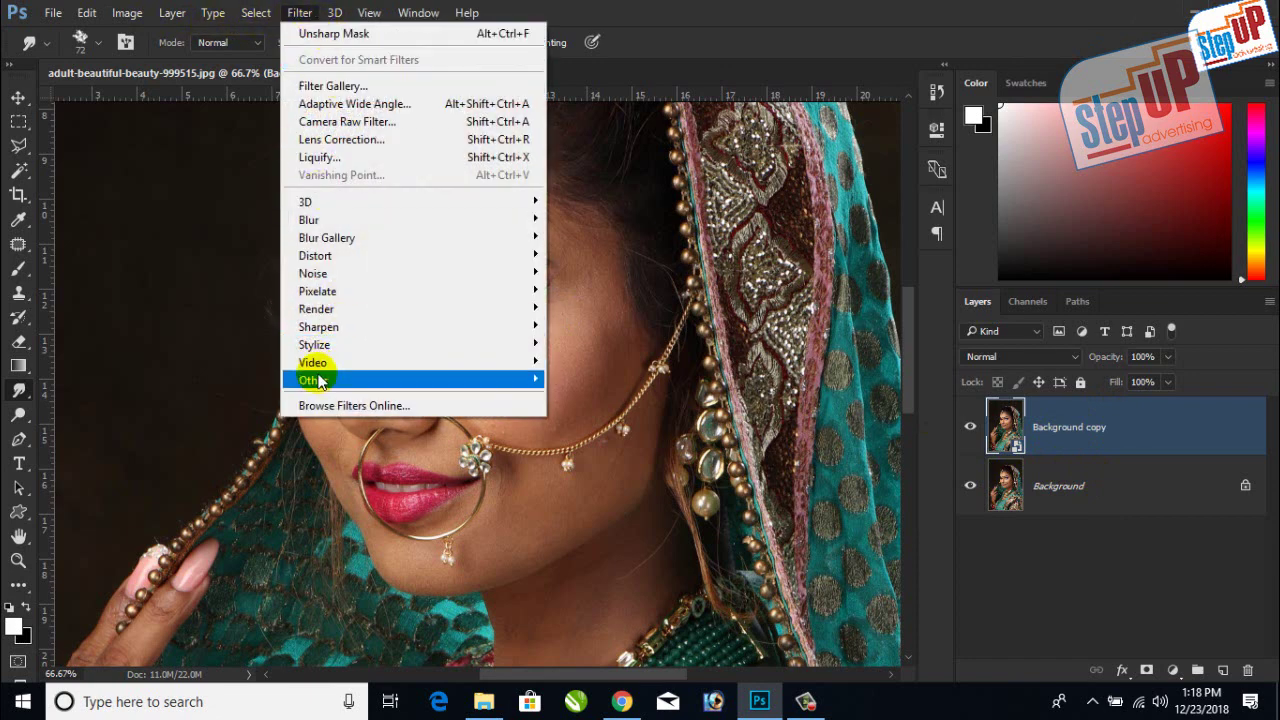
mouse_move(349, 330)
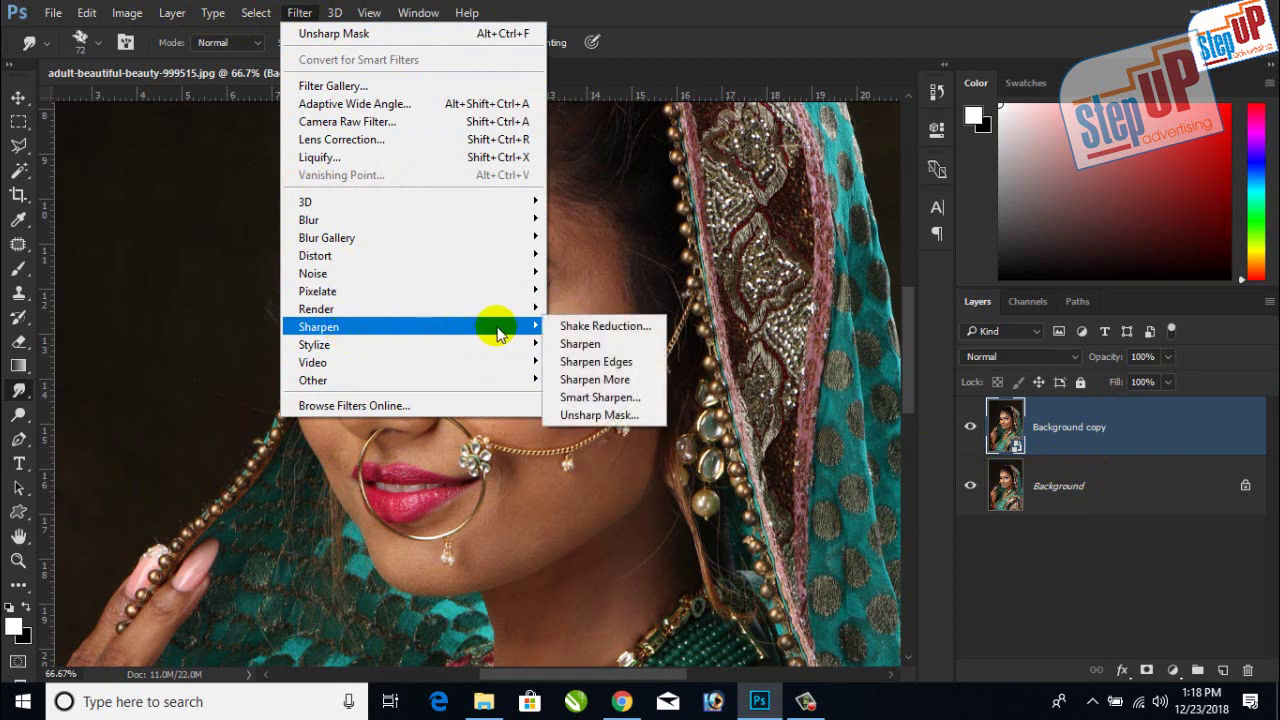
left_click(601, 416)
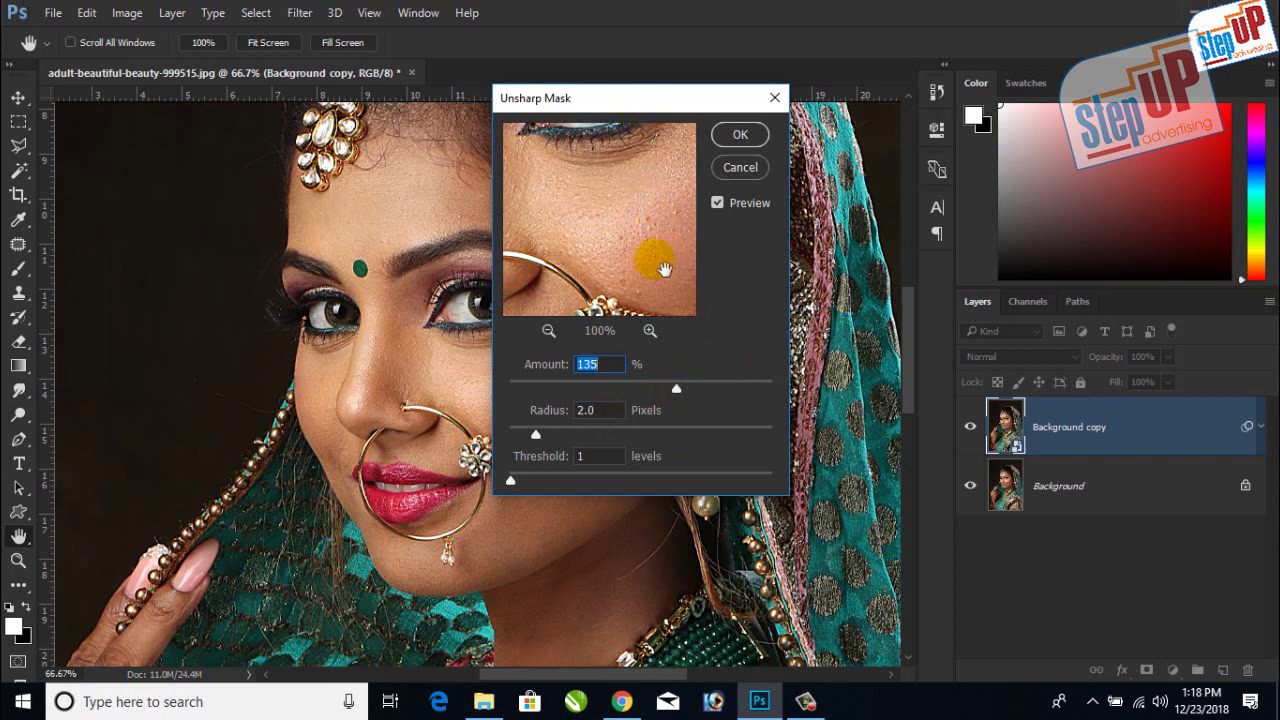
left_click_drag(676, 395, 505, 400)
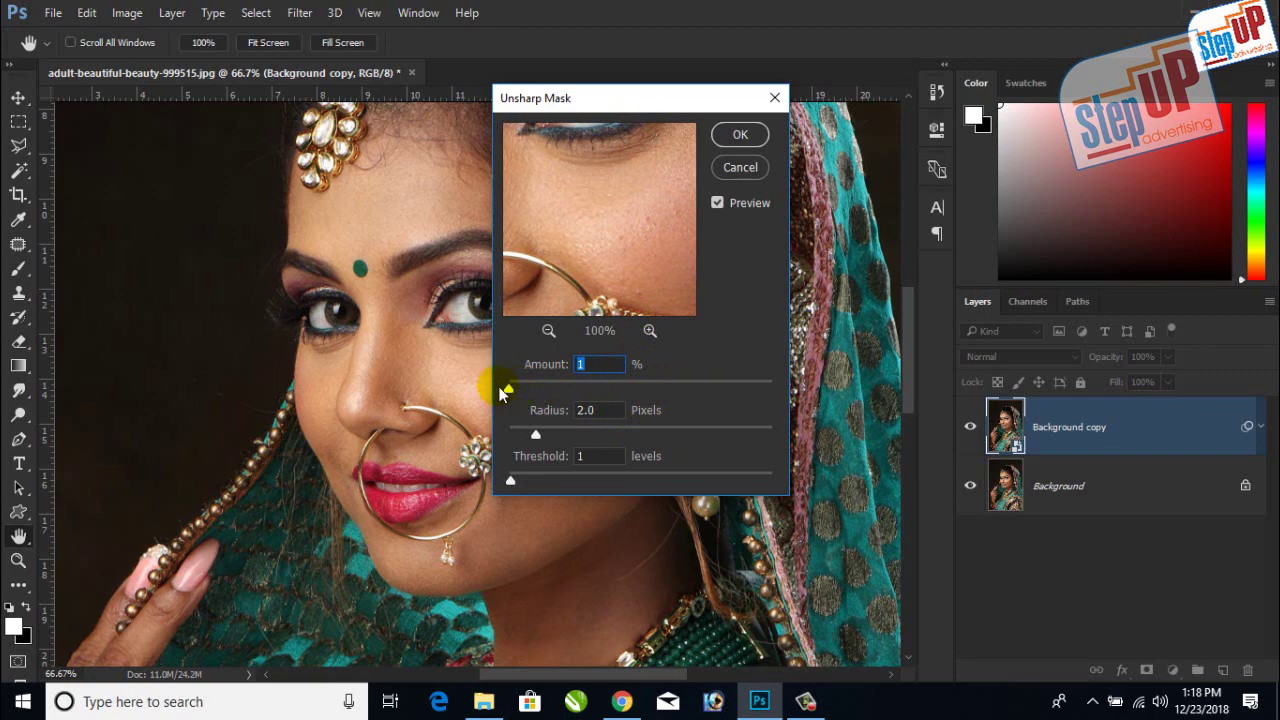
left_click_drag(509, 387, 805, 385)
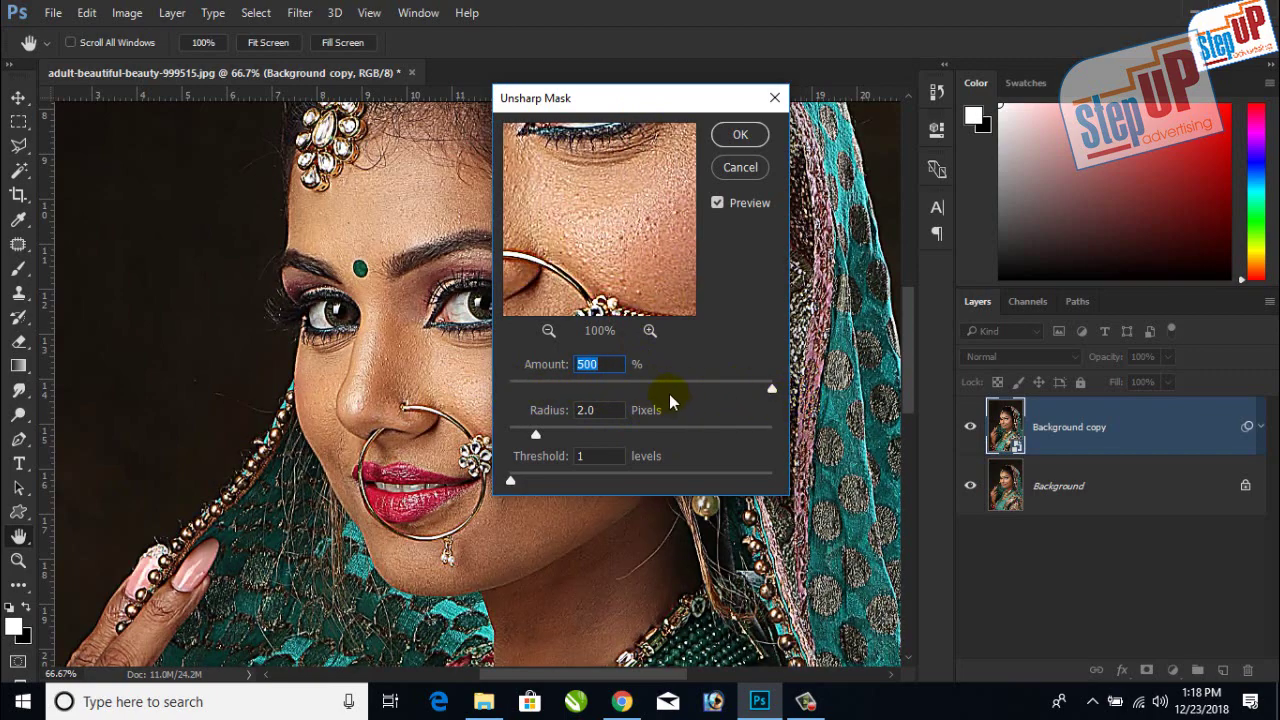
left_click(637, 384)
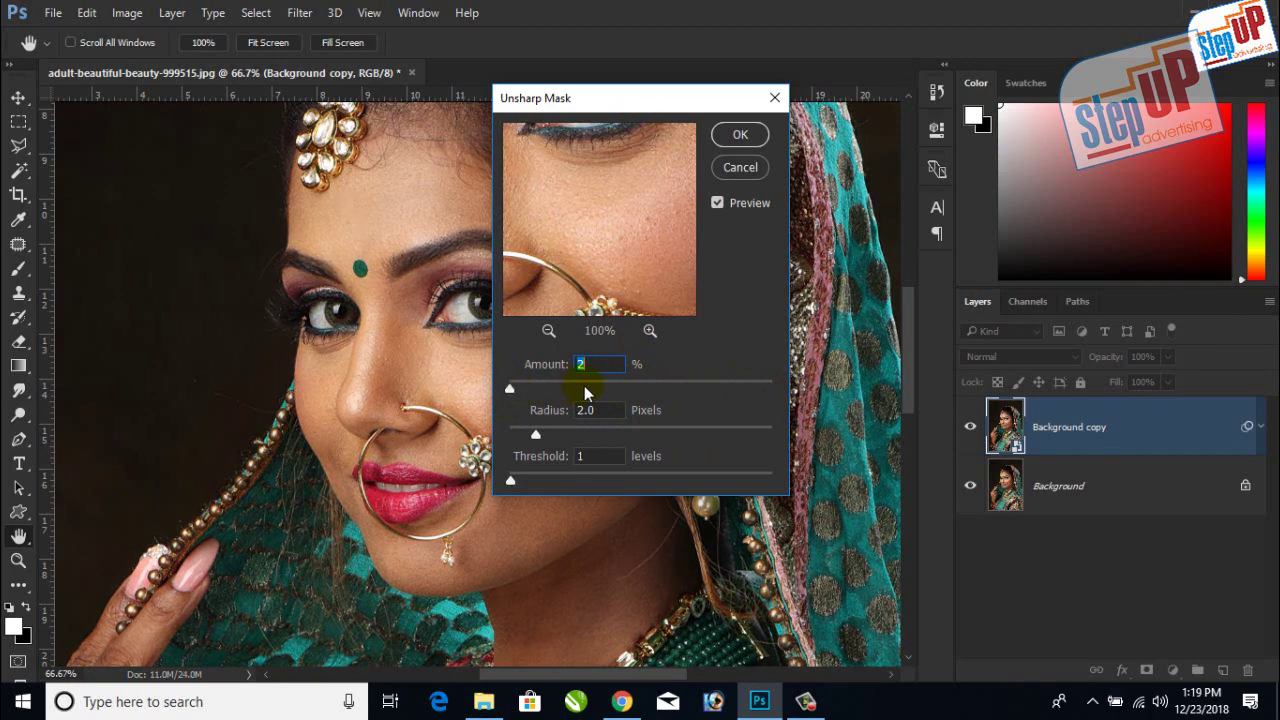
left_click(640, 386)
left_click_drag(641, 394, 677, 396)
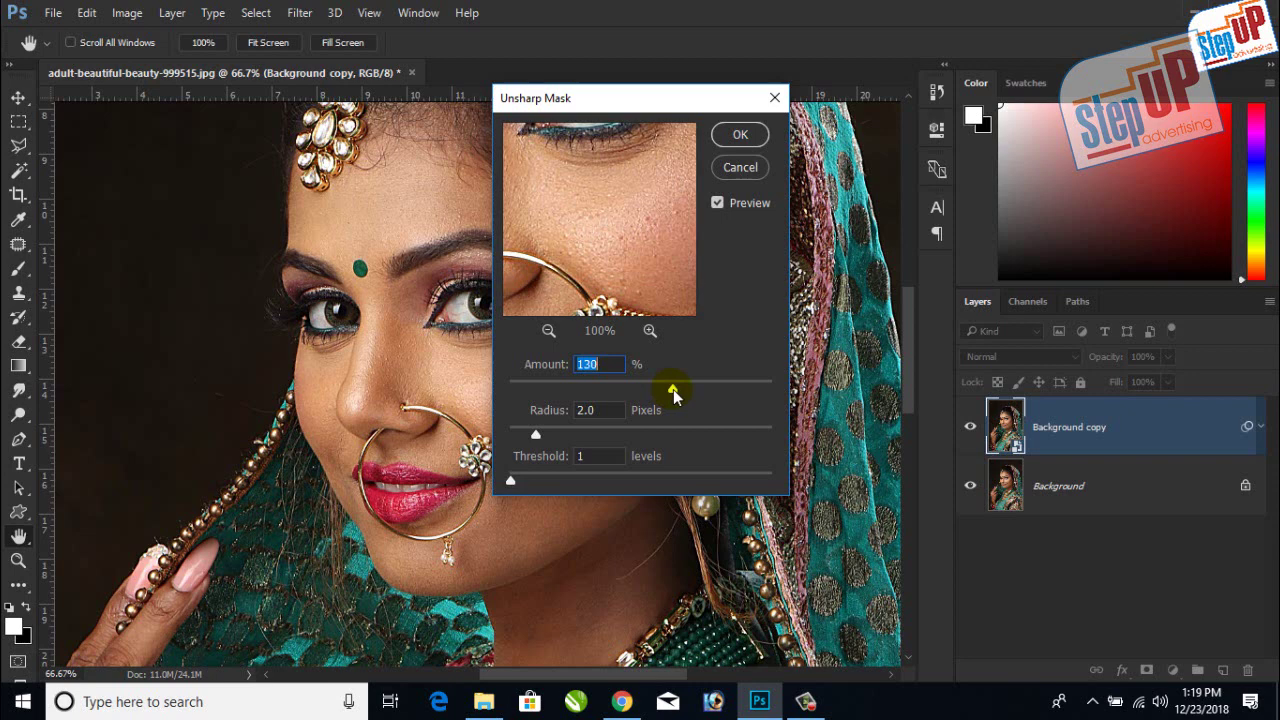
Set the Unsharp Mask radius to 2 pixels, compare the image with and without the preview, and apply the filter
left_click(617, 418)
type("2")
left_click(749, 138)
left_click(716, 204)
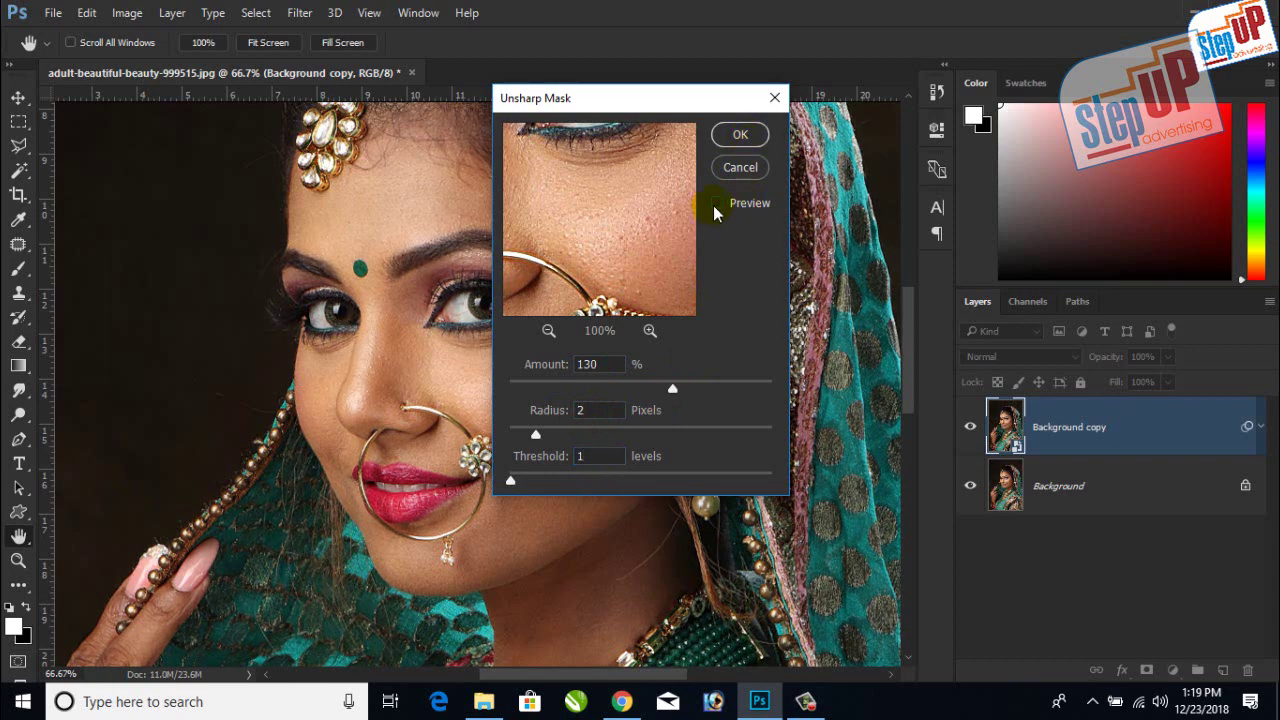
left_click(716, 204)
left_click(738, 134)
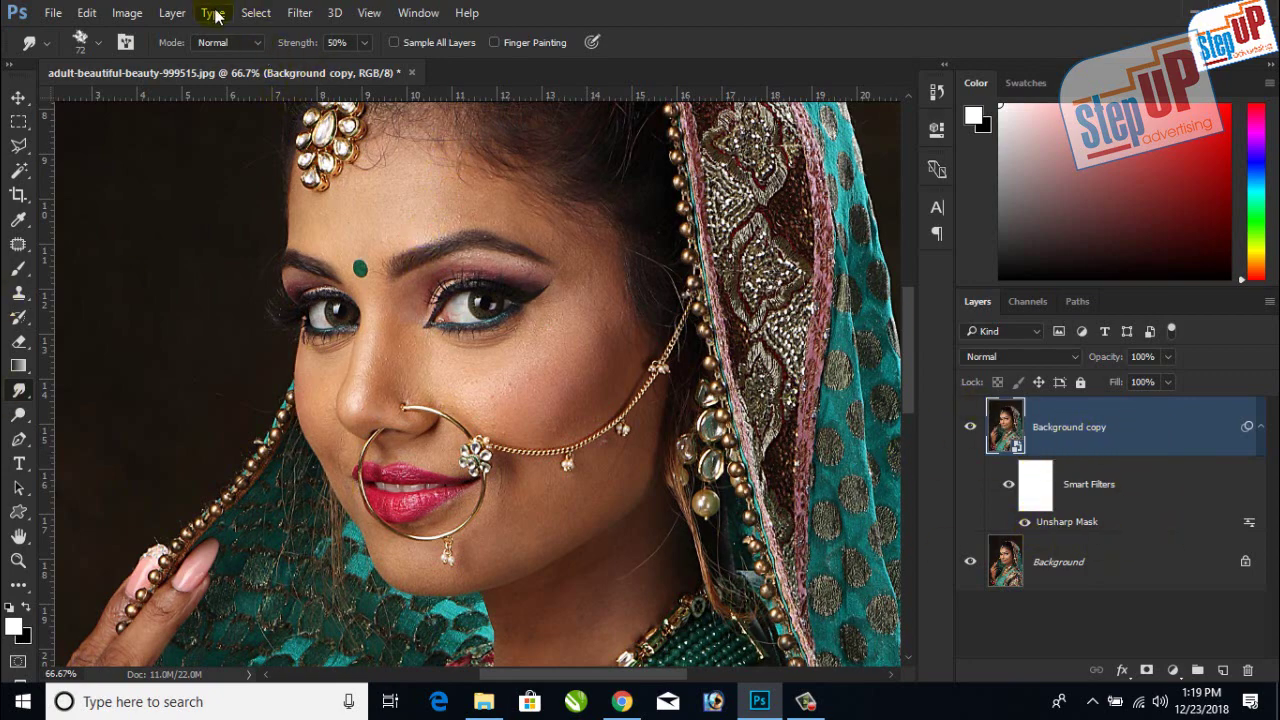
Apply the Diffuse stylize filter in Anisotropic mode to the smart object layer
left_click(292, 15)
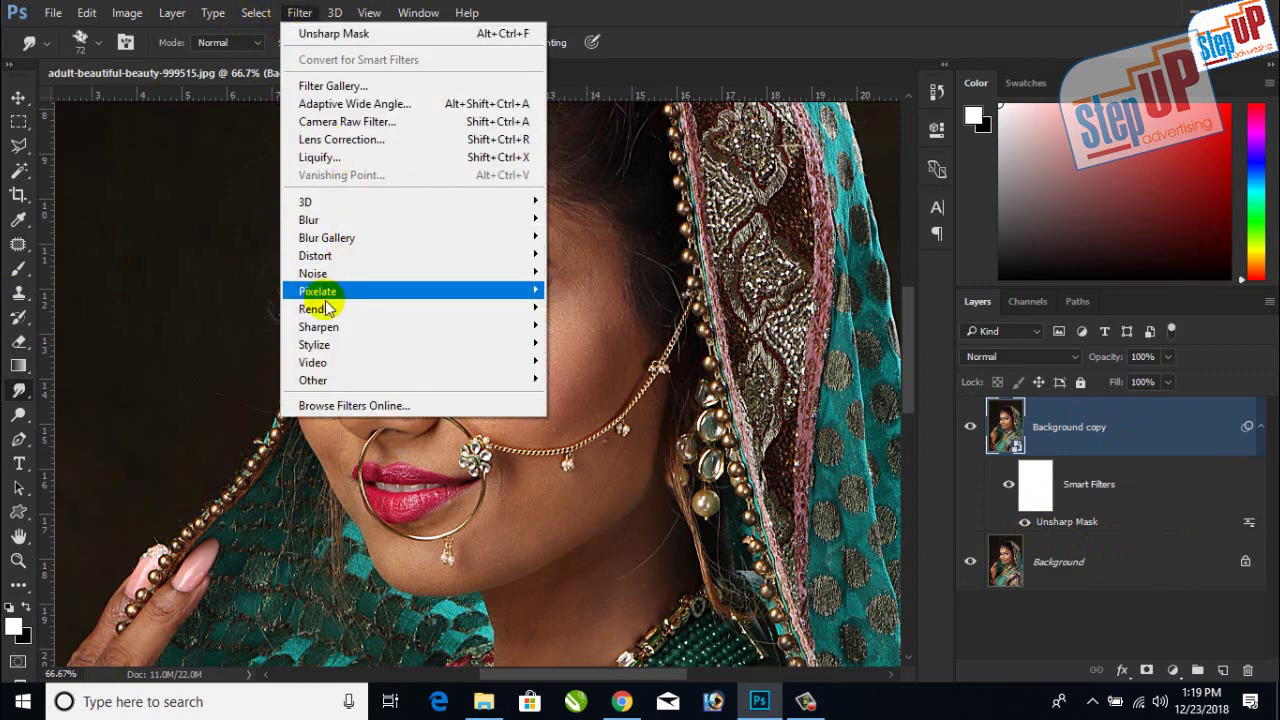
mouse_move(336, 344)
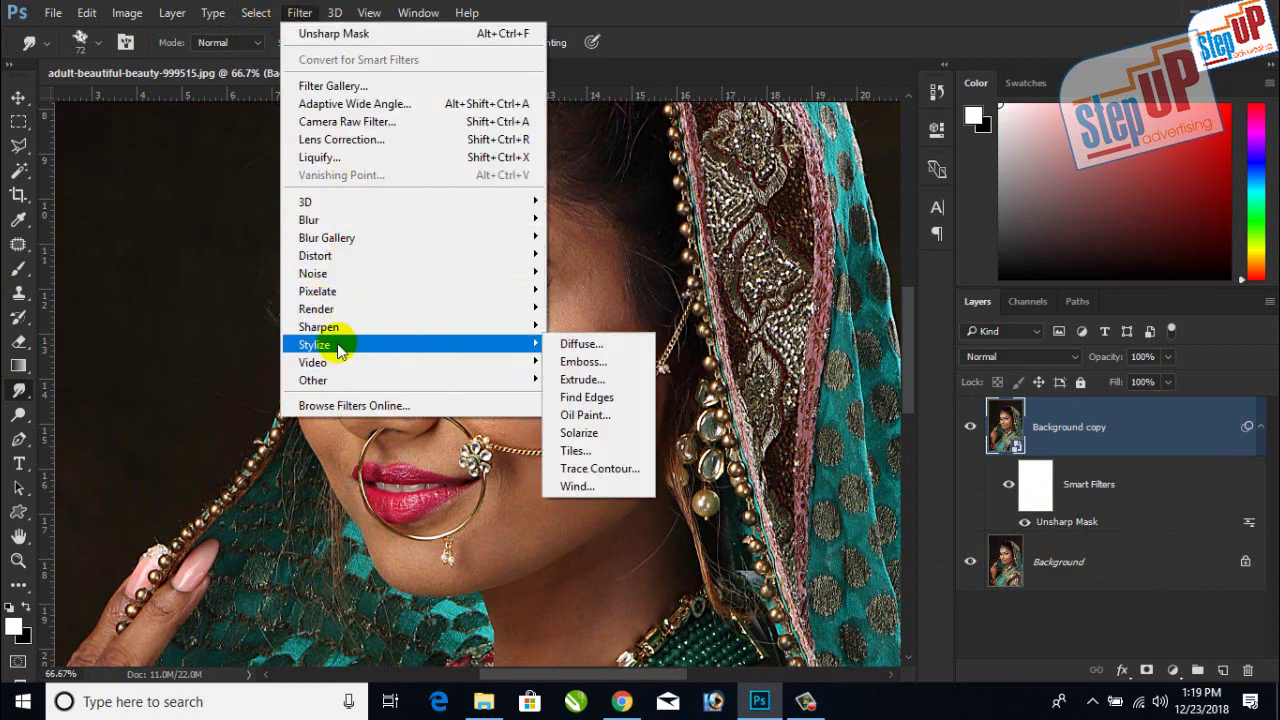
left_click(600, 344)
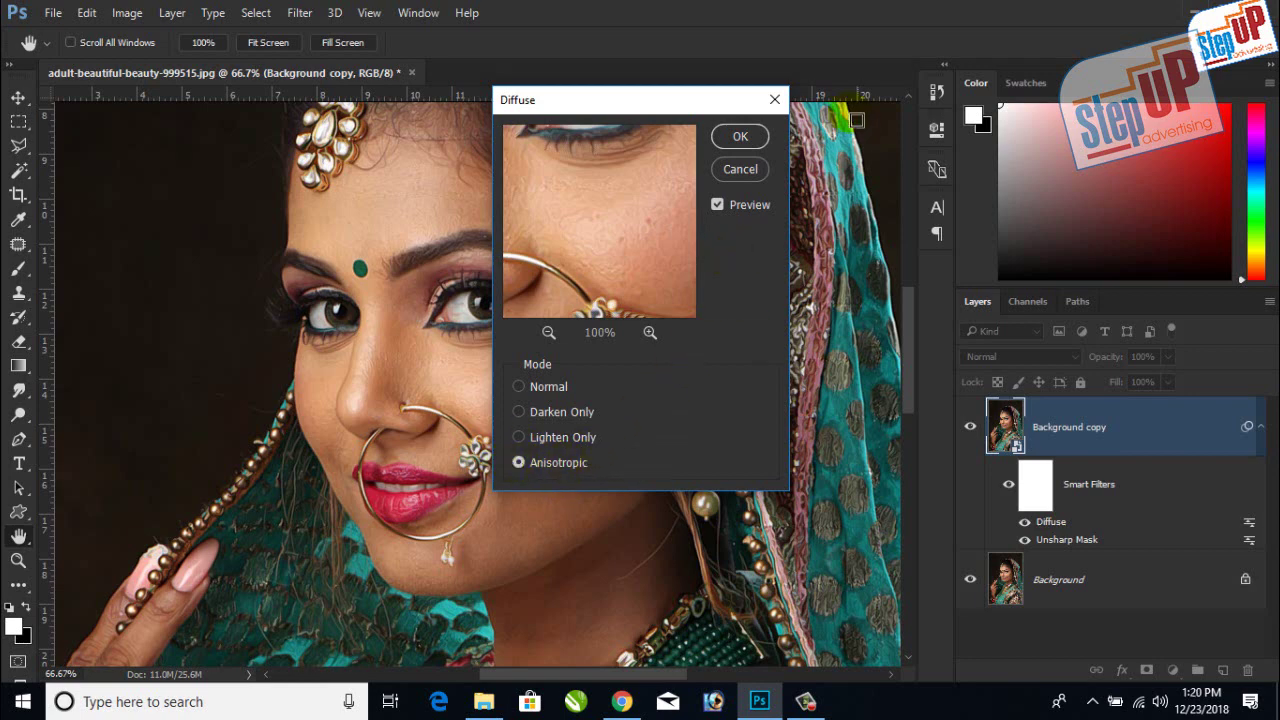
left_click(756, 138)
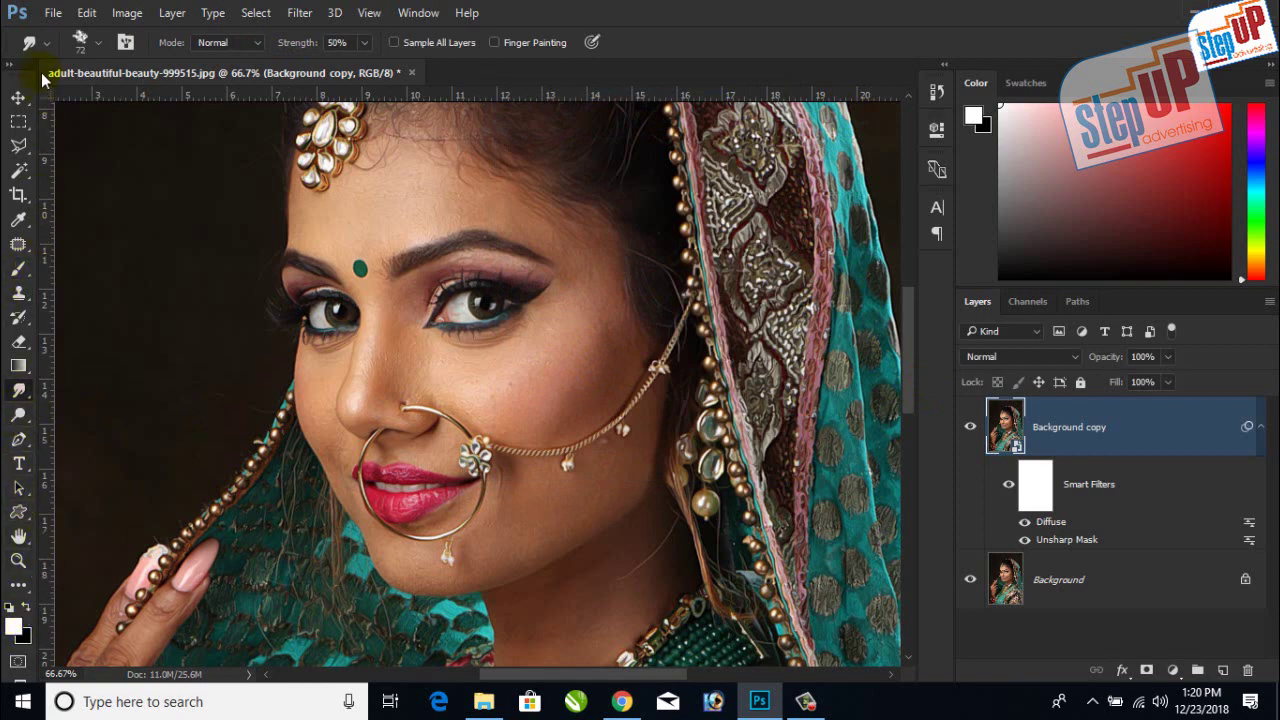
left_click(20, 561)
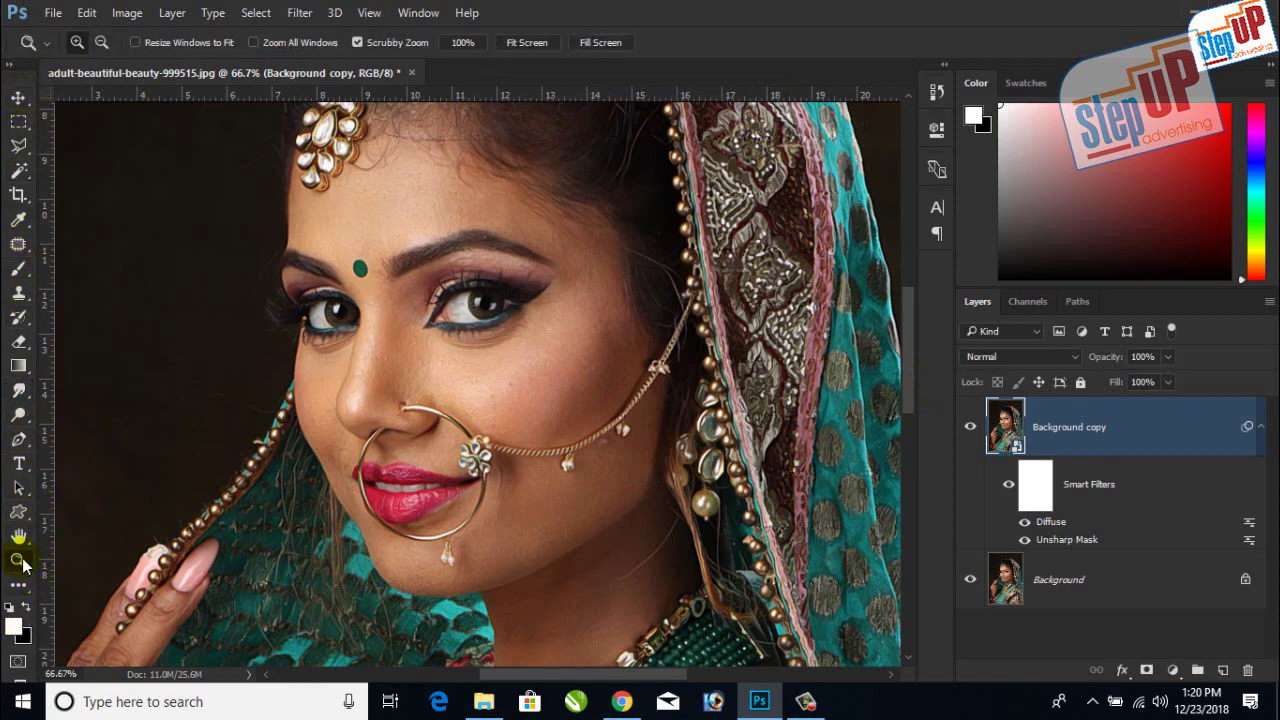
Start a Reduce Noise filter on the Background copy smart object with strength 10 and preserve details at 0%
left_click(477, 376)
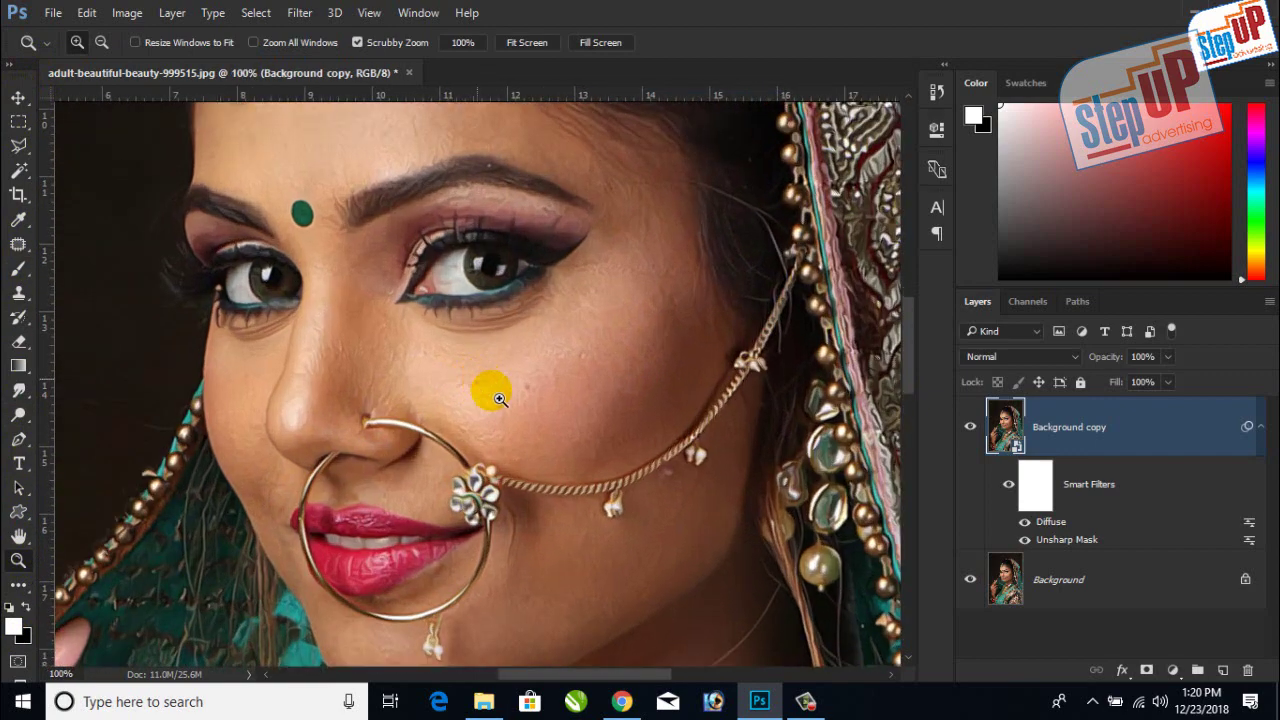
left_click(566, 360, "alt")
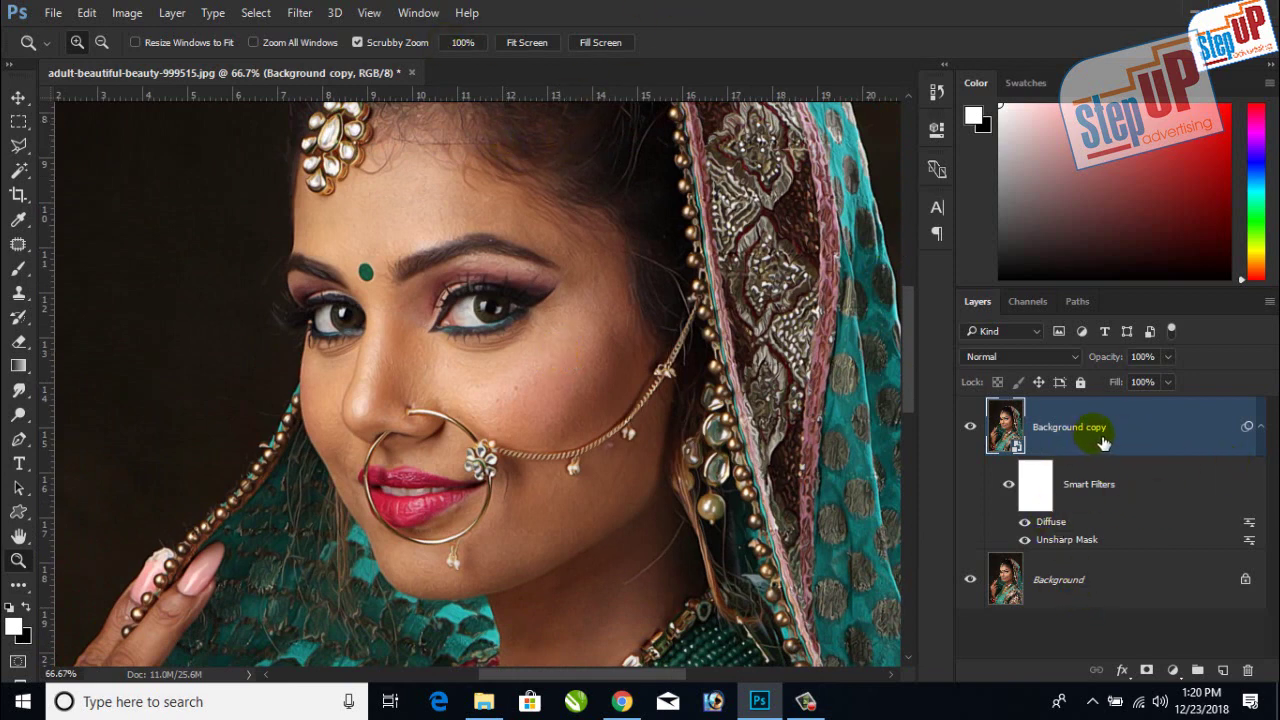
left_click(299, 13)
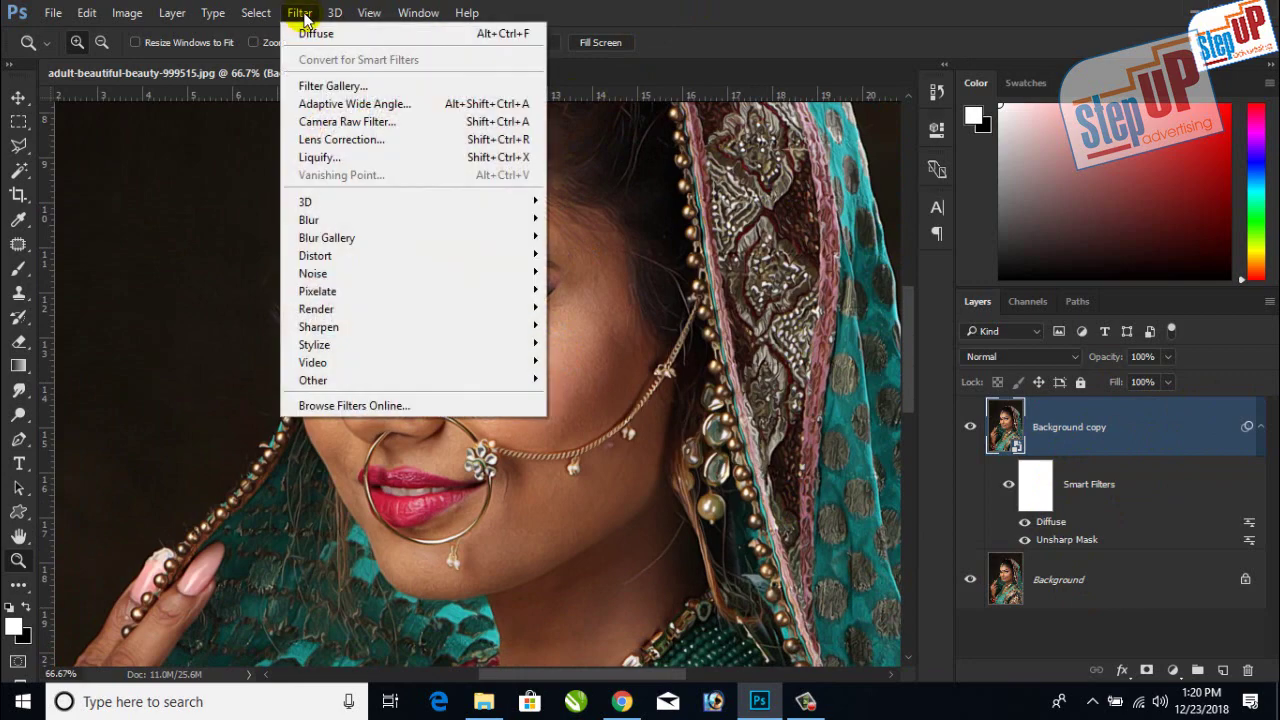
mouse_move(338, 273)
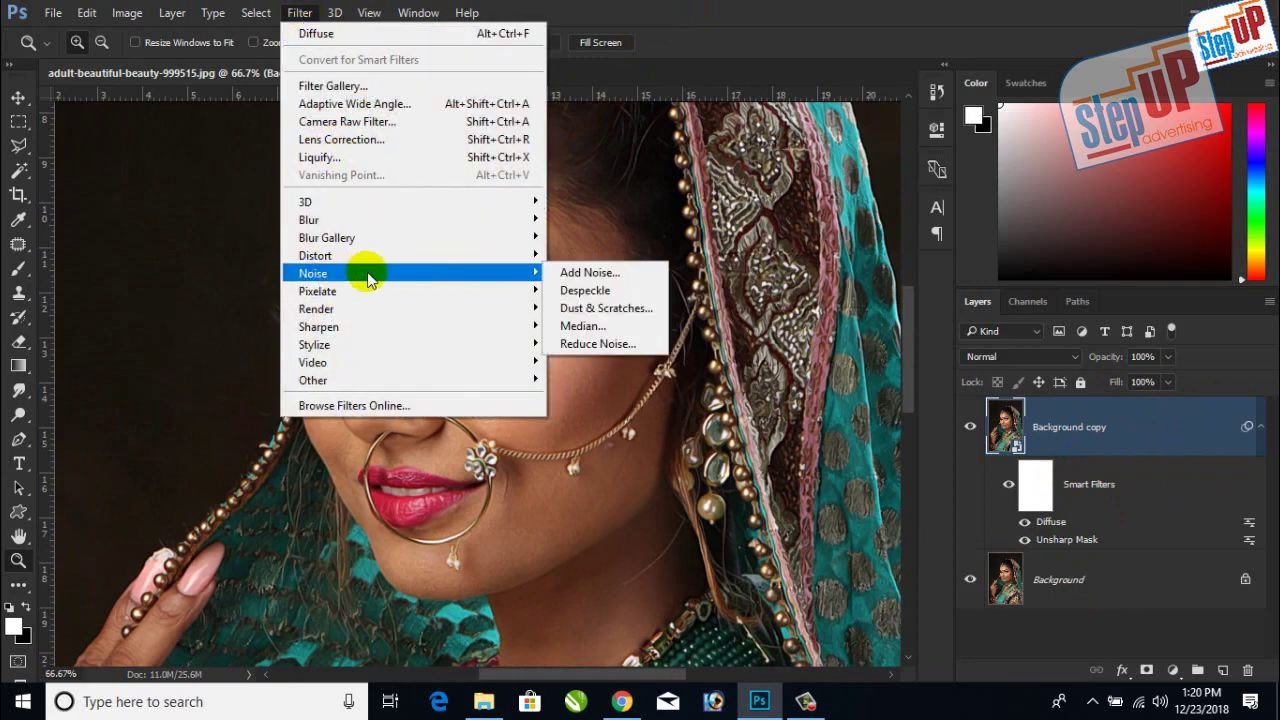
left_click(593, 341)
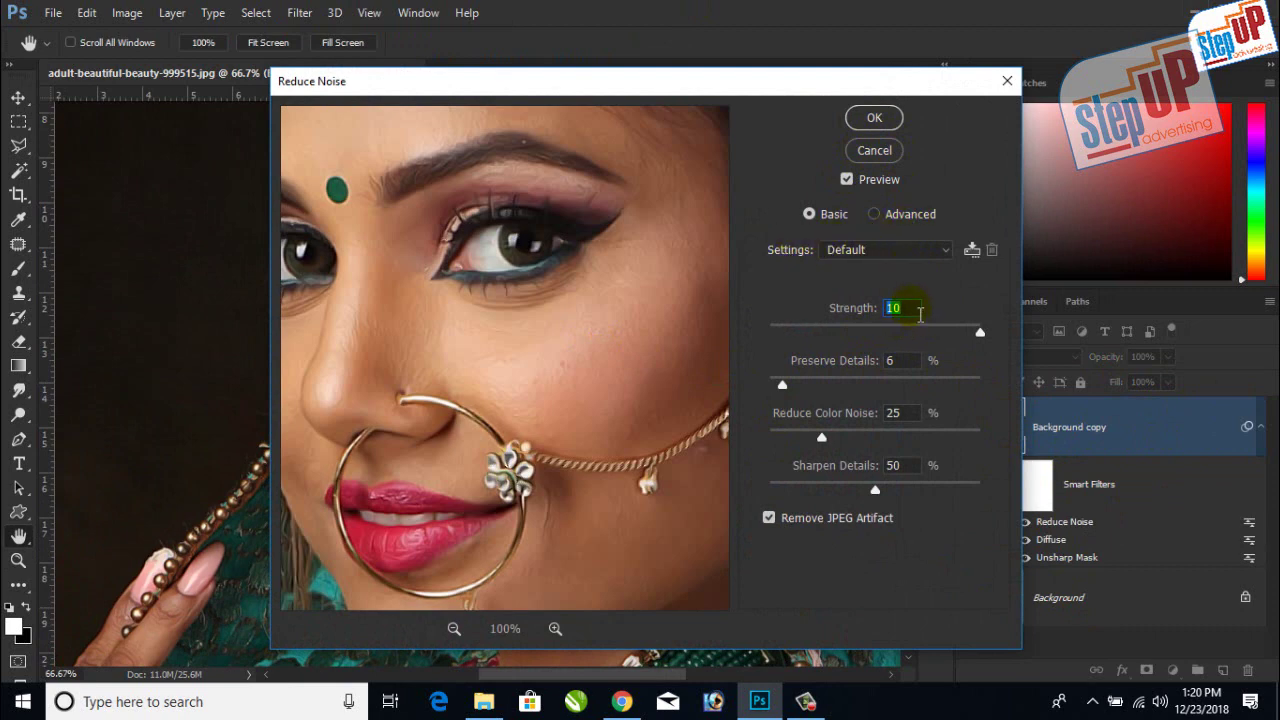
left_click_drag(976, 334, 1018, 328)
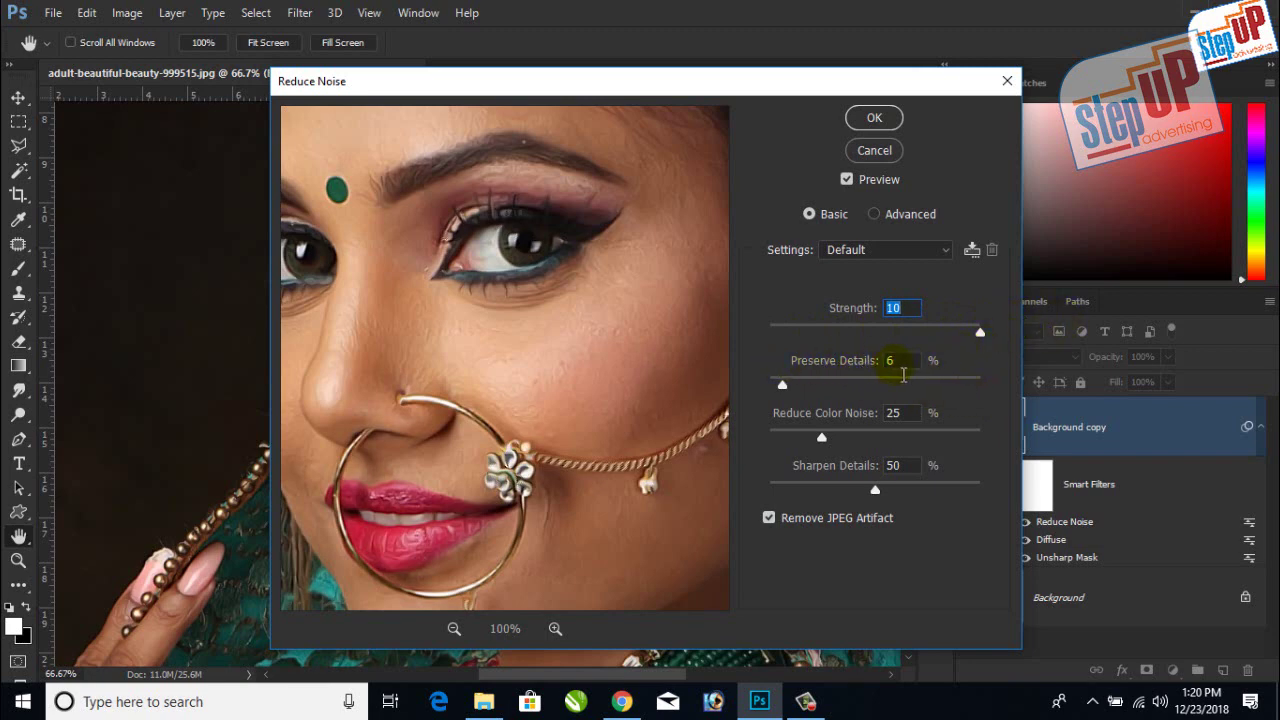
left_click_drag(782, 384, 740, 395)
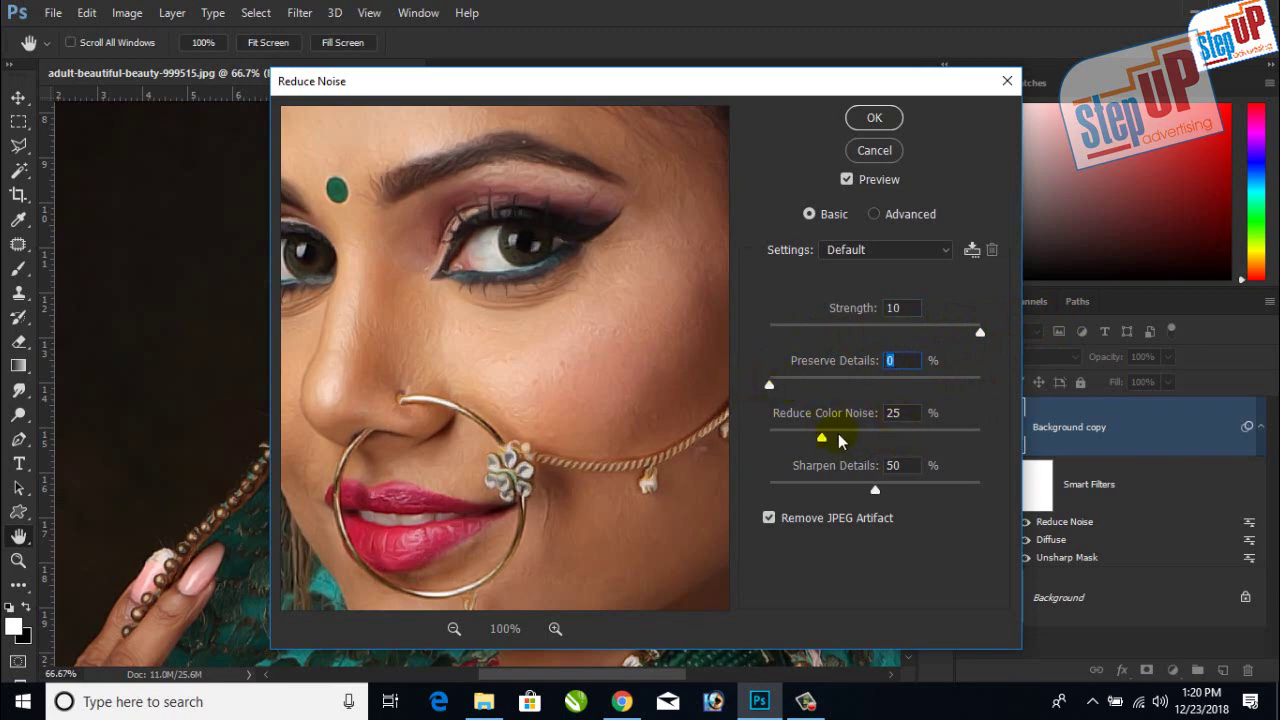
Set the filter's reduce color noise to 0% and sharpen details to 25%, and apply it
left_click_drag(823, 438, 748, 446)
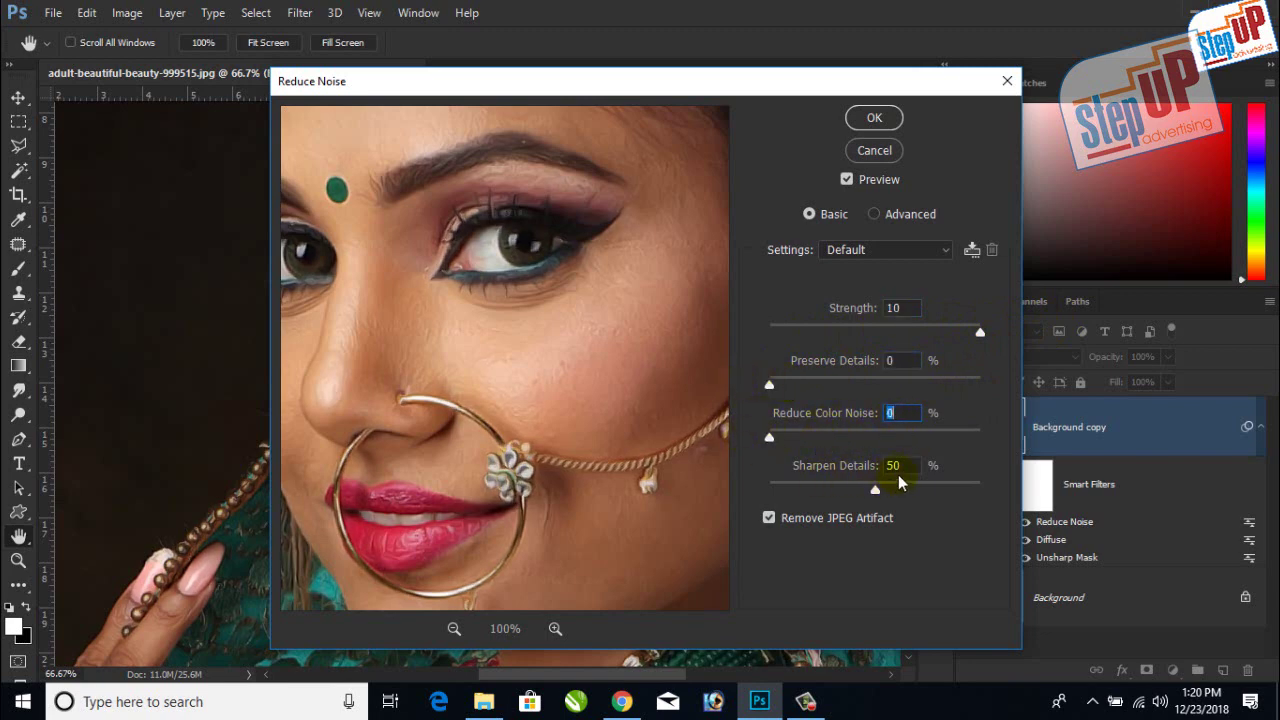
left_click_drag(873, 491, 820, 505)
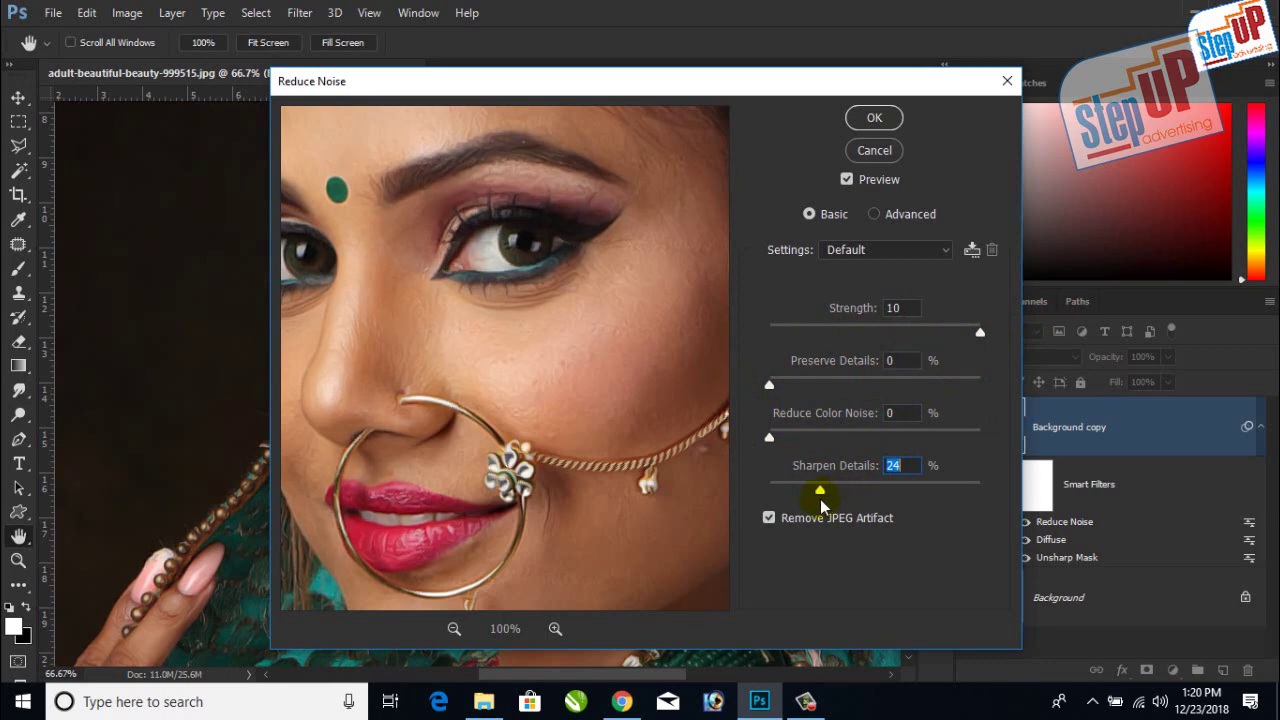
type("25")
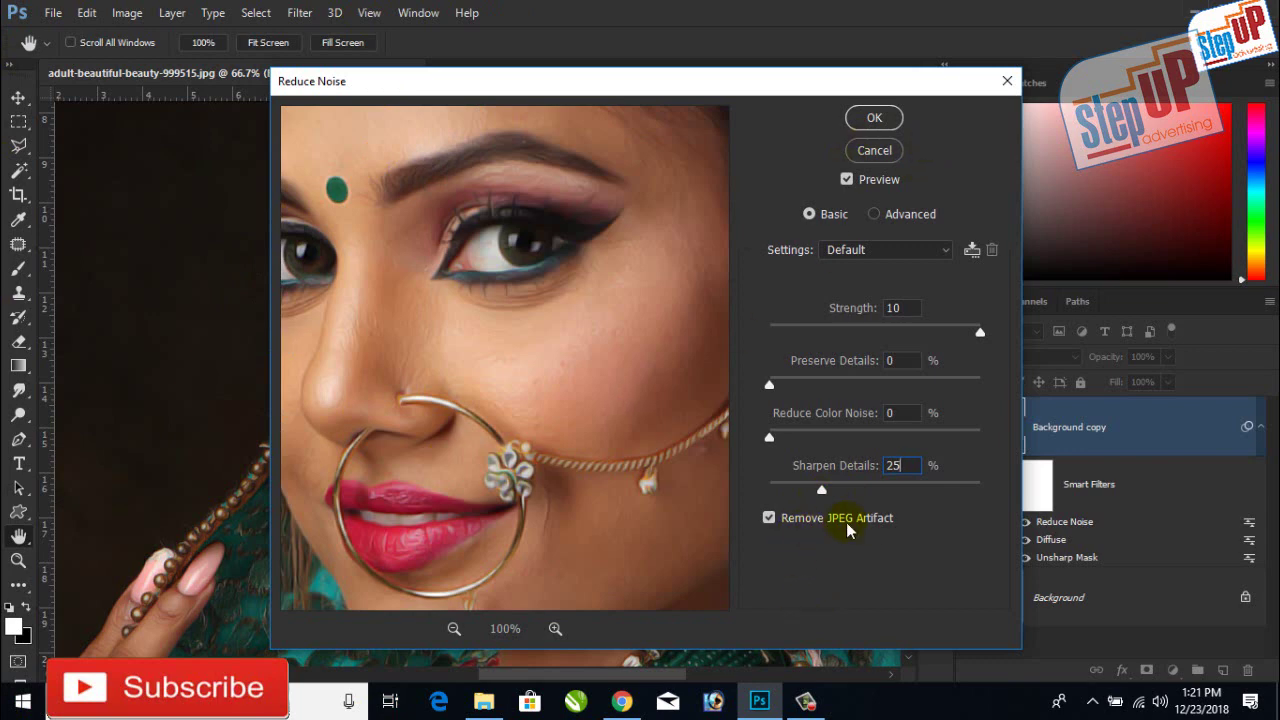
left_click(869, 120)
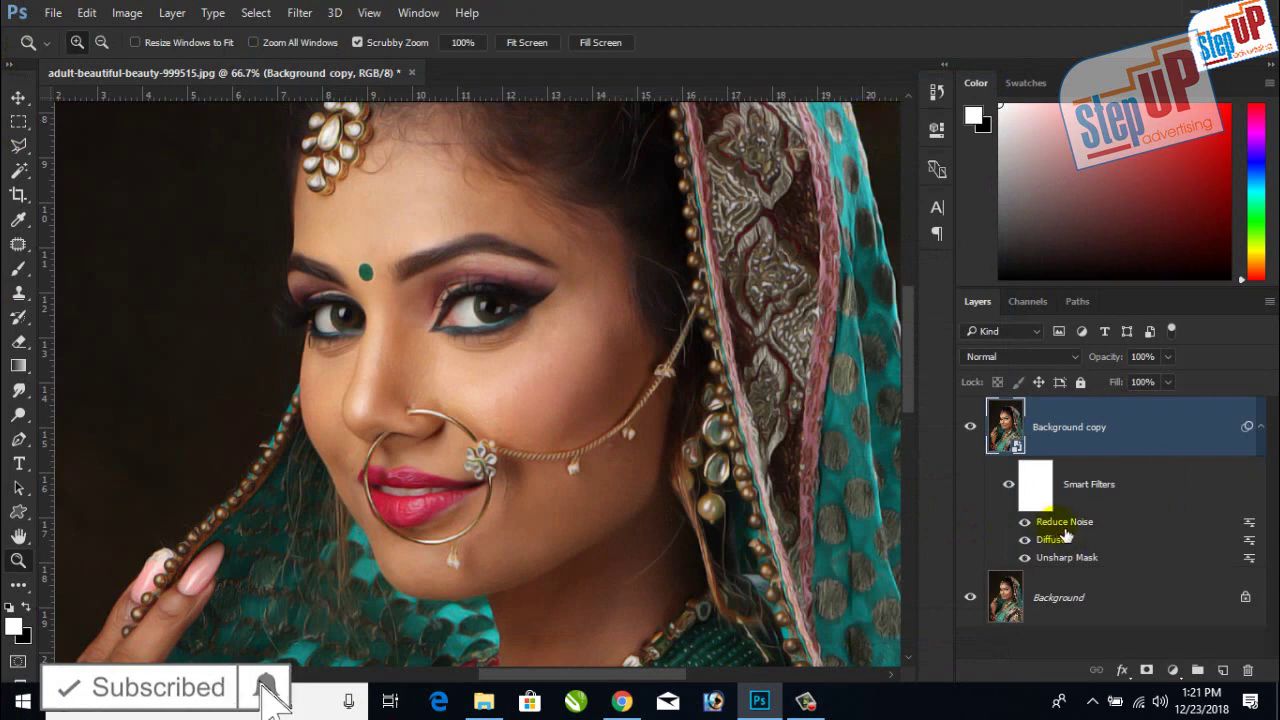
Start a second Reduce Noise filter on the same smart object with strength 10 and preserve details at 5%
left_click(306, 13)
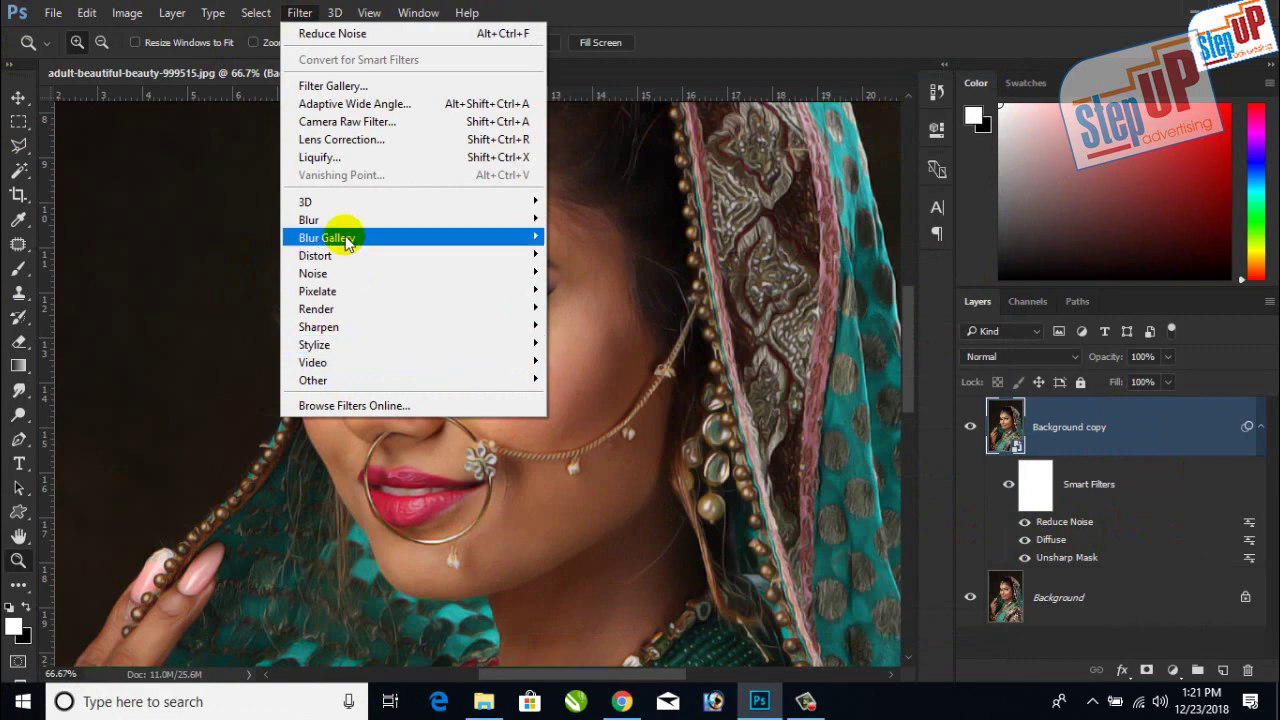
mouse_move(322, 273)
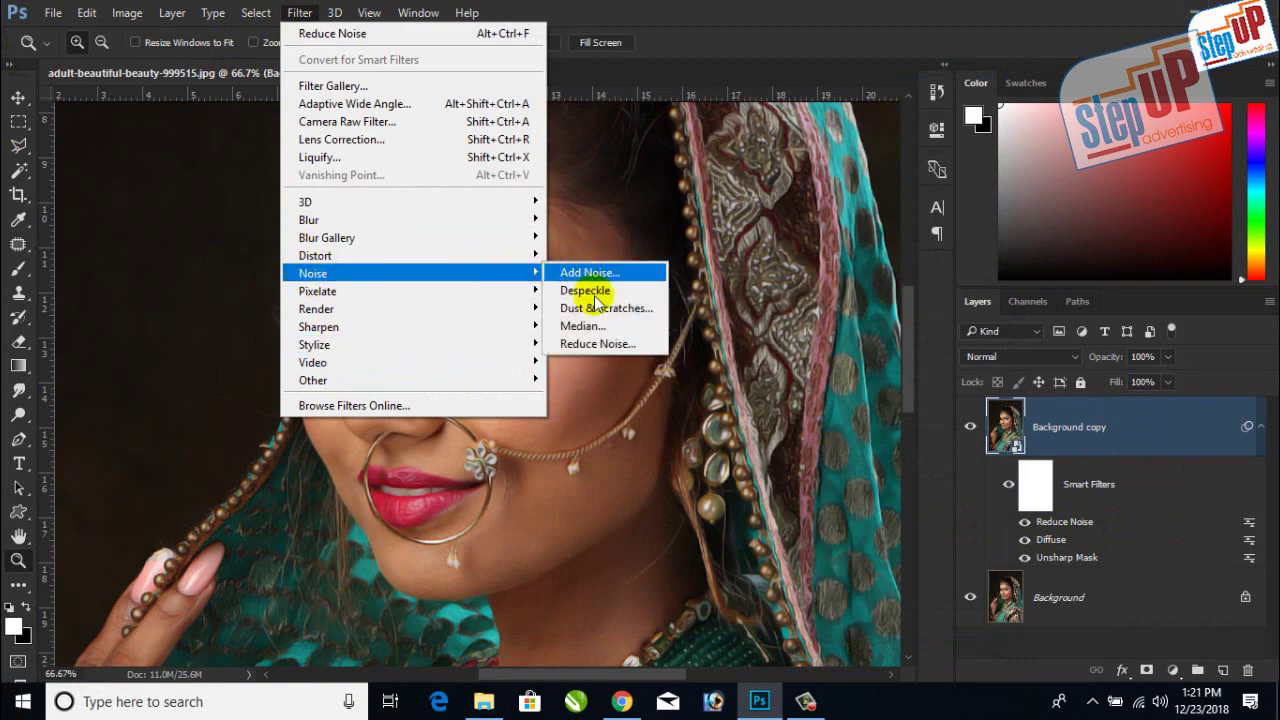
left_click(590, 343)
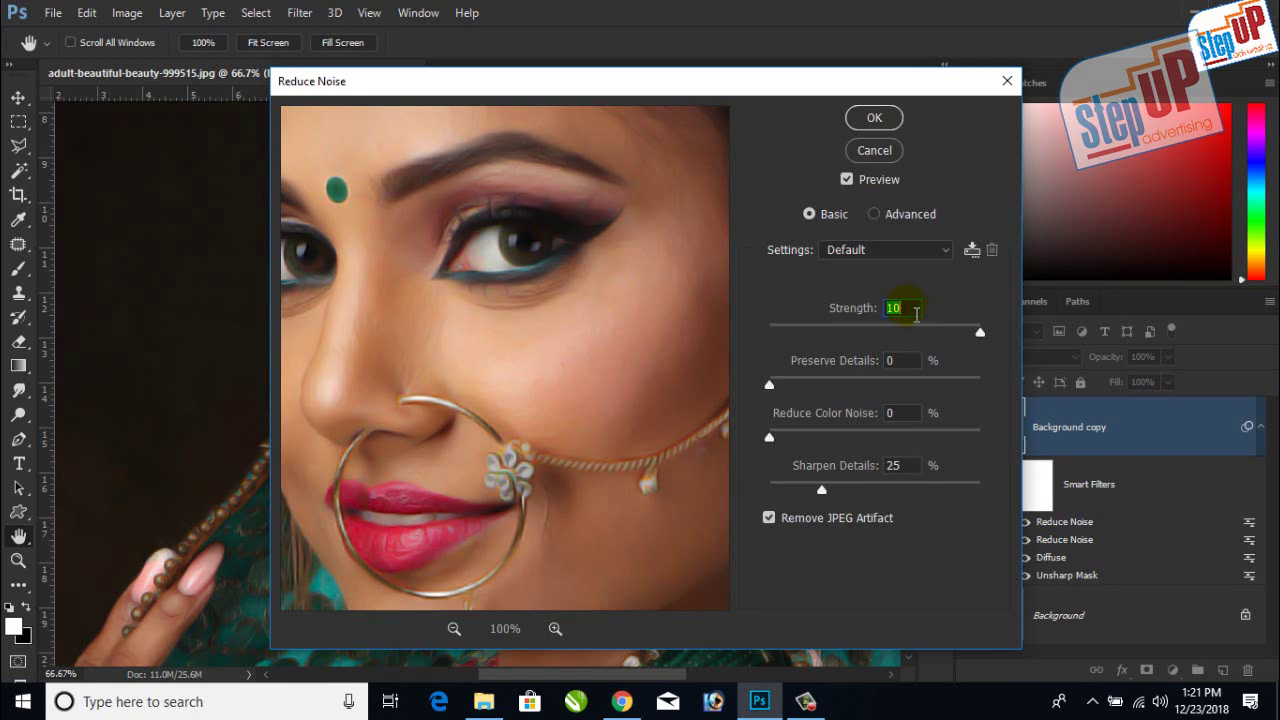
left_click(980, 337)
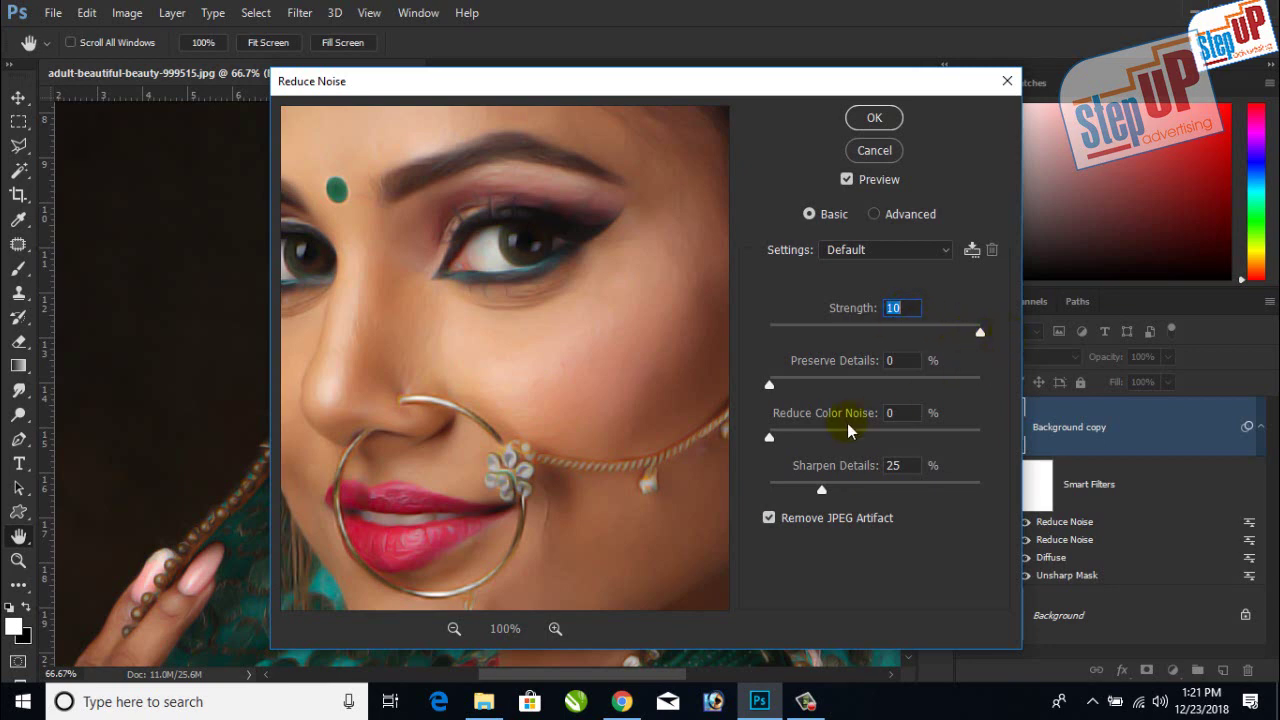
left_click(807, 702)
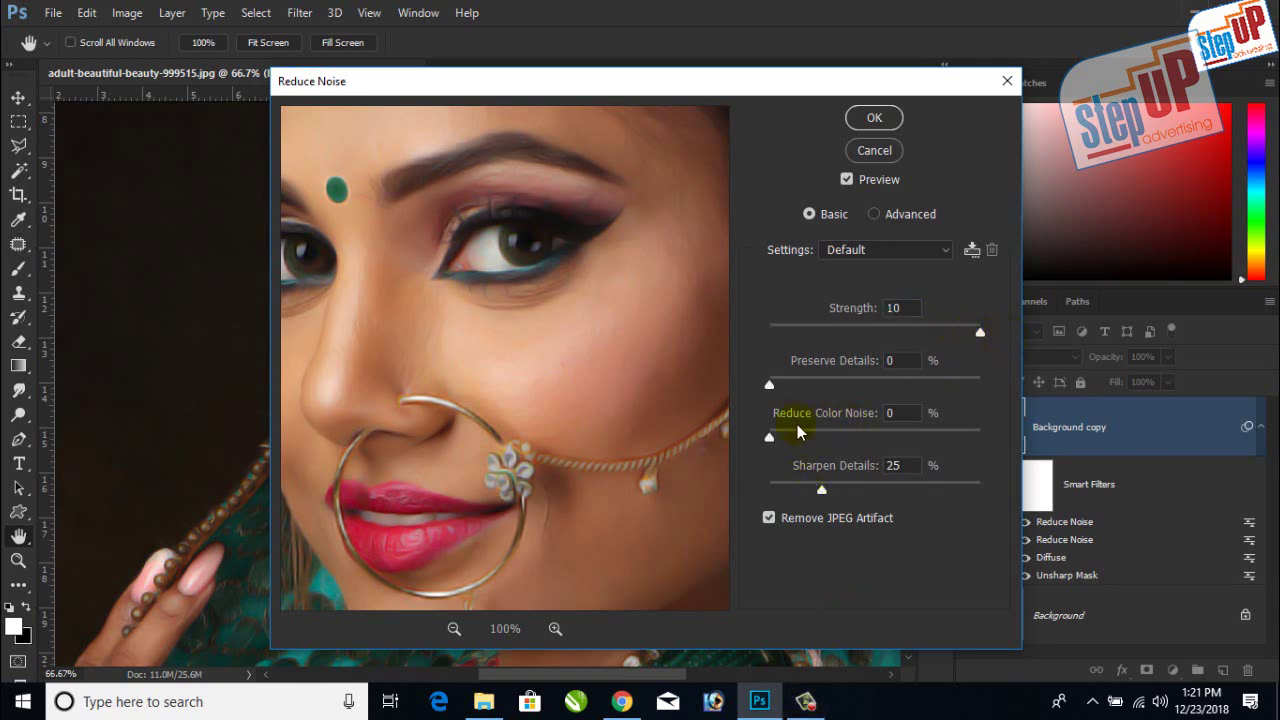
left_click_drag(778, 382, 783, 393)
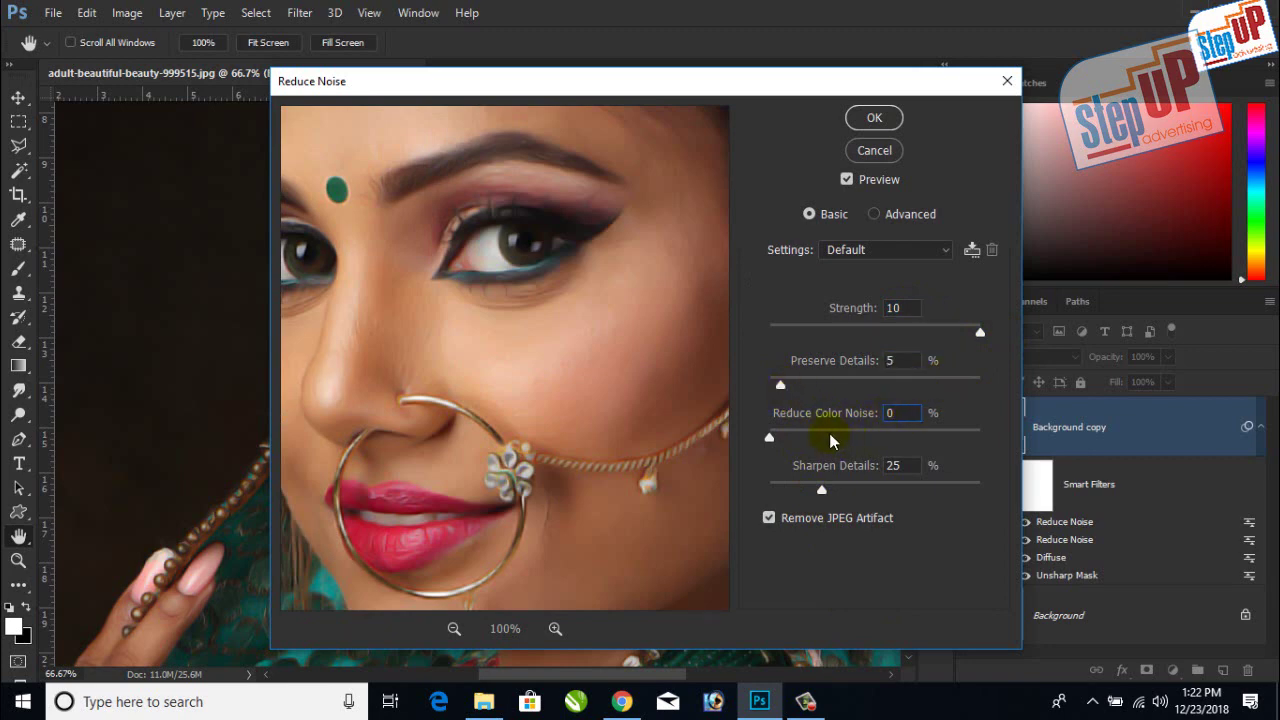
Set the second Reduce Noise filter's reduce color noise to 25% and sharpen details to 50%, and apply it
left_click(830, 437)
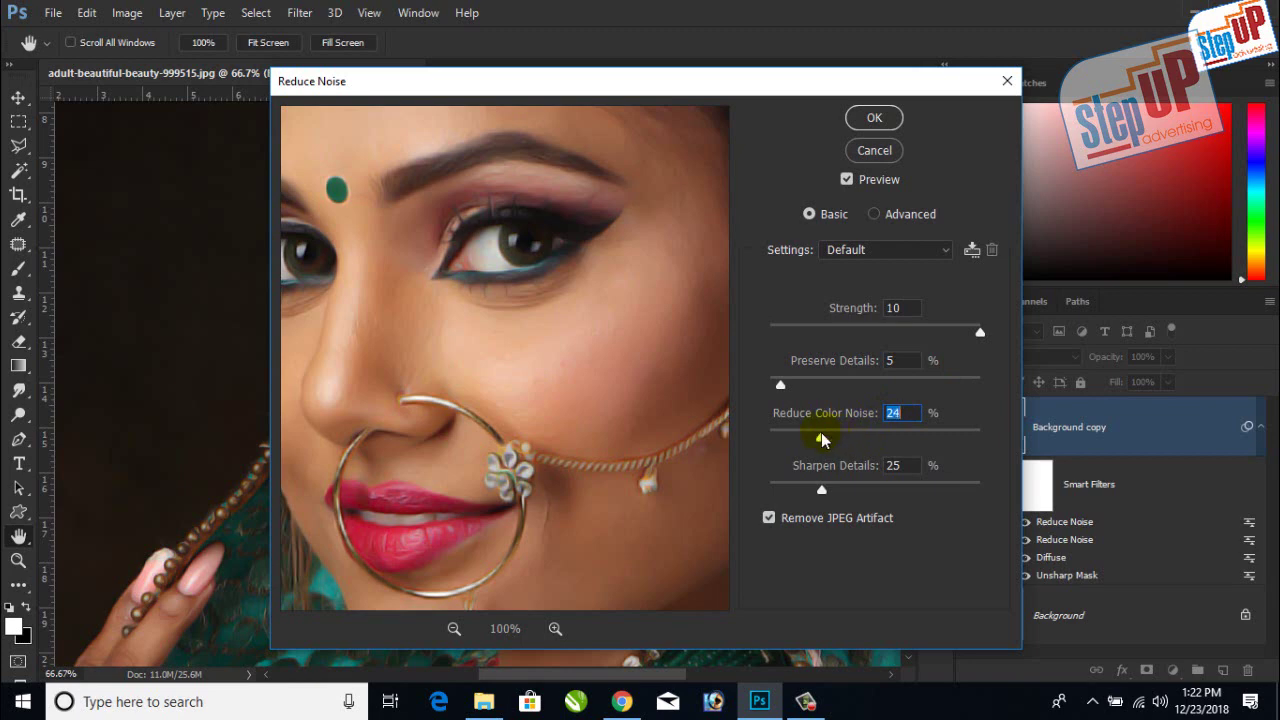
left_click_drag(822, 438, 826, 438)
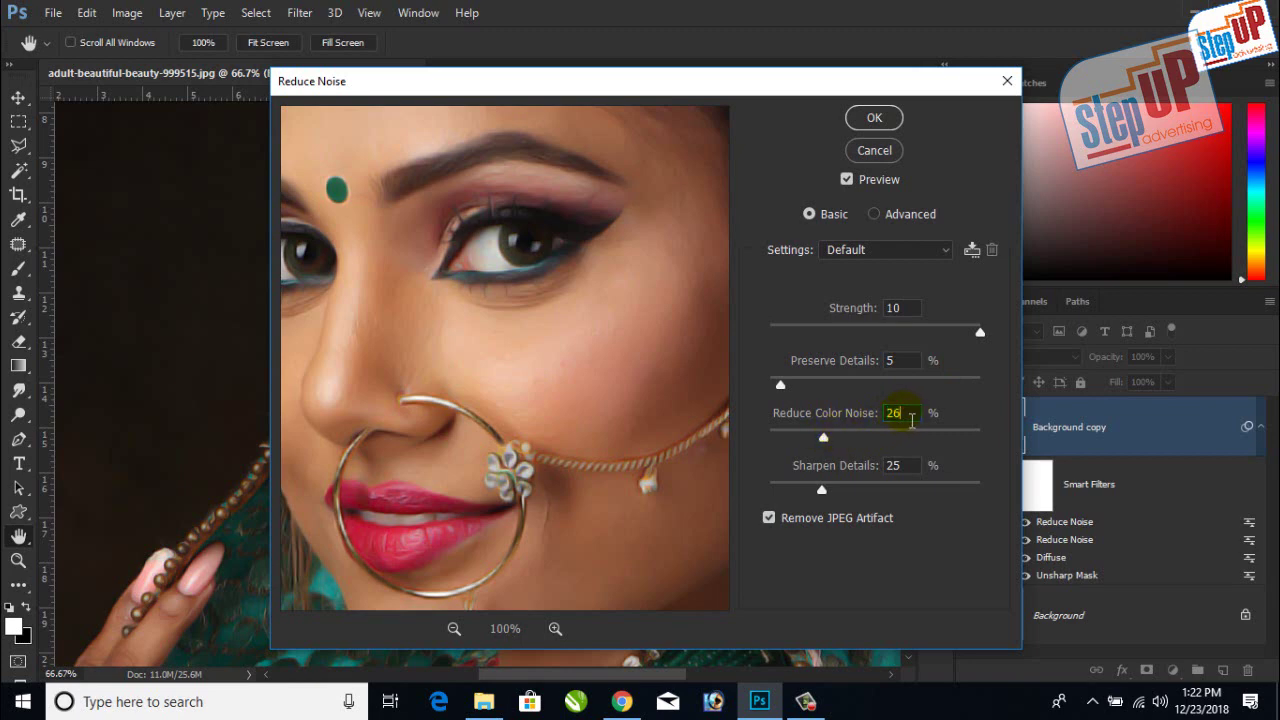
type("25")
left_click_drag(918, 466, 881, 468)
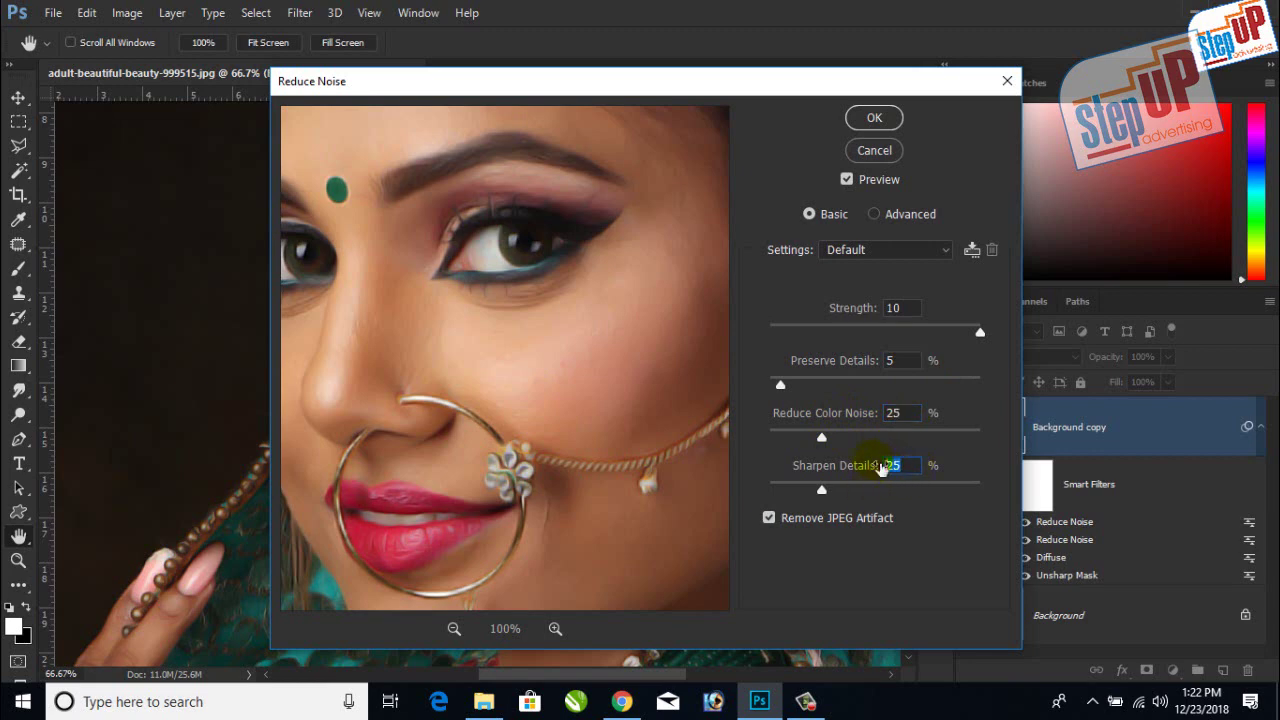
type("50")
left_click(872, 118)
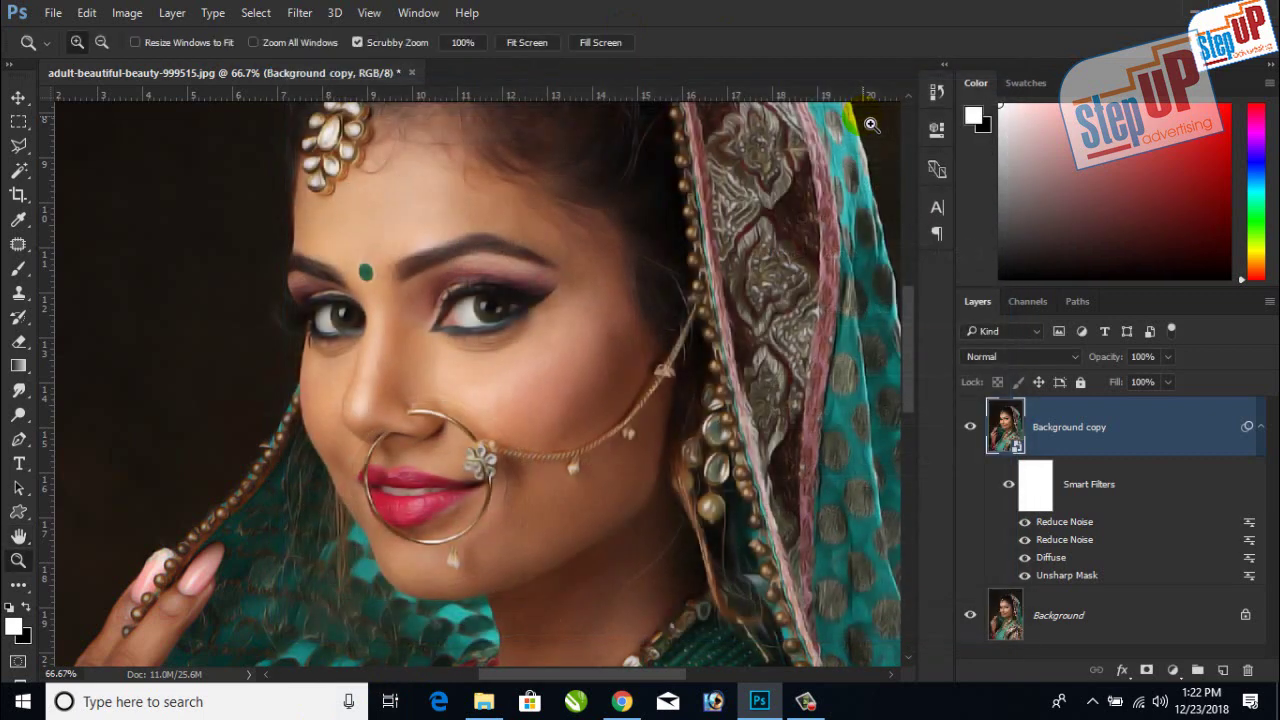
Compare the filtered portrait with the original by hiding and showing the Background copy layer
left_click(1042, 497)
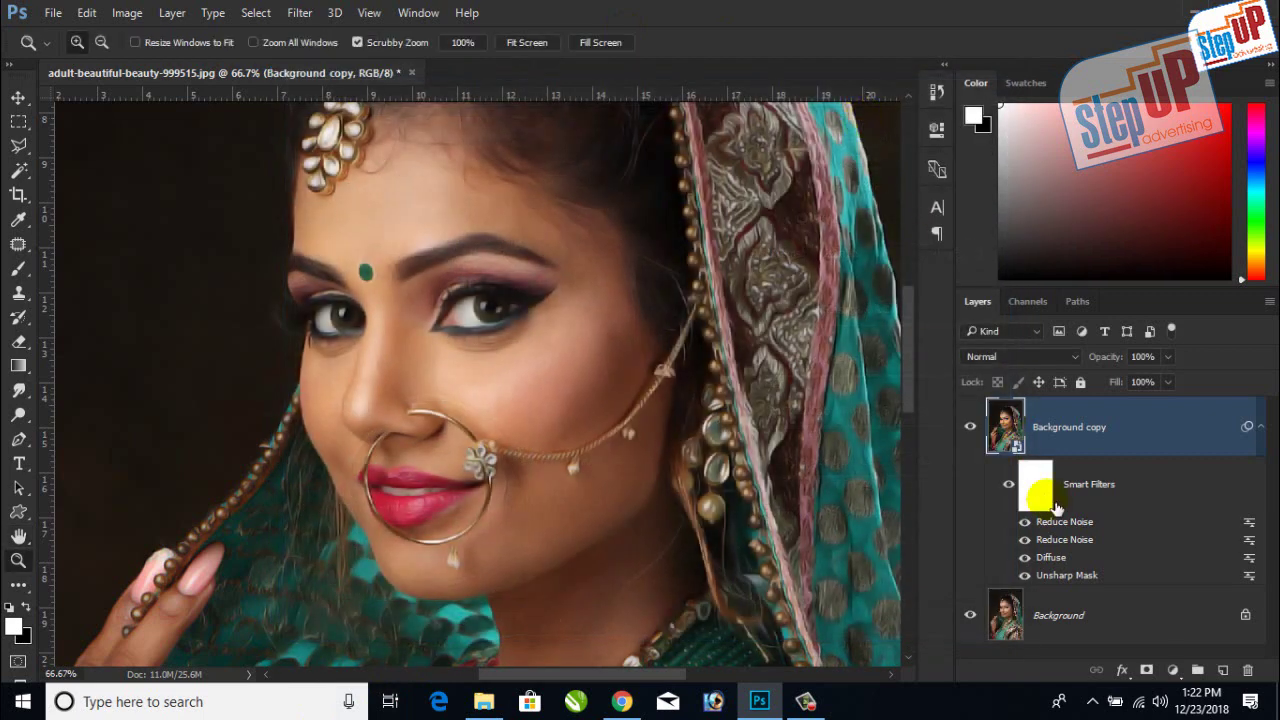
left_click(975, 433)
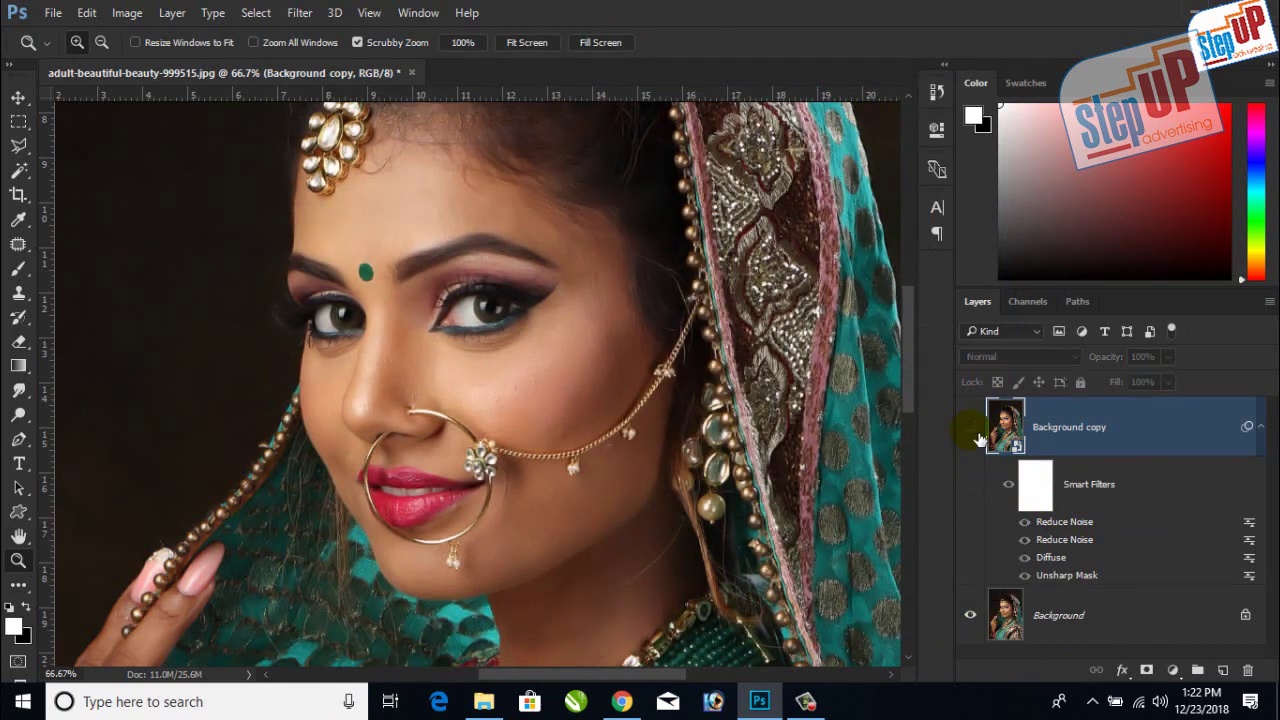
left_click(972, 430)
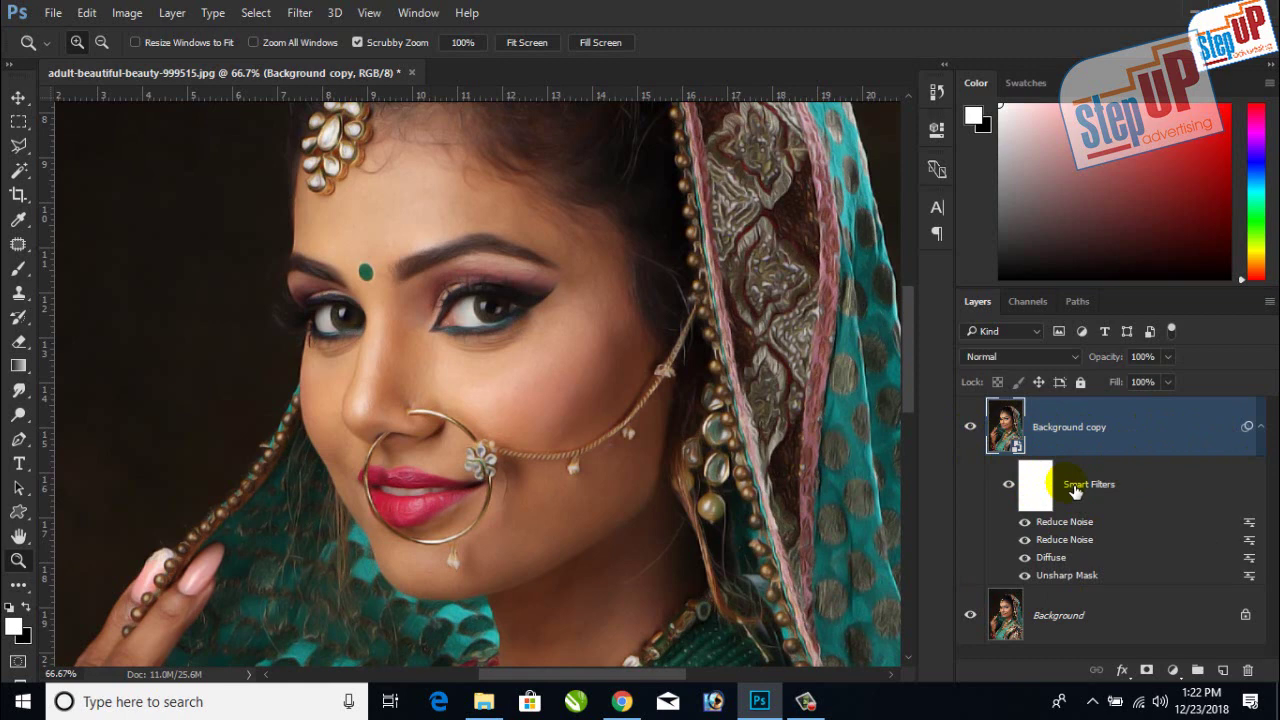
Stamp all visible layers into a new top layer and check it against the original by toggling layer visibility
key("ctrl+shift+alt+e")
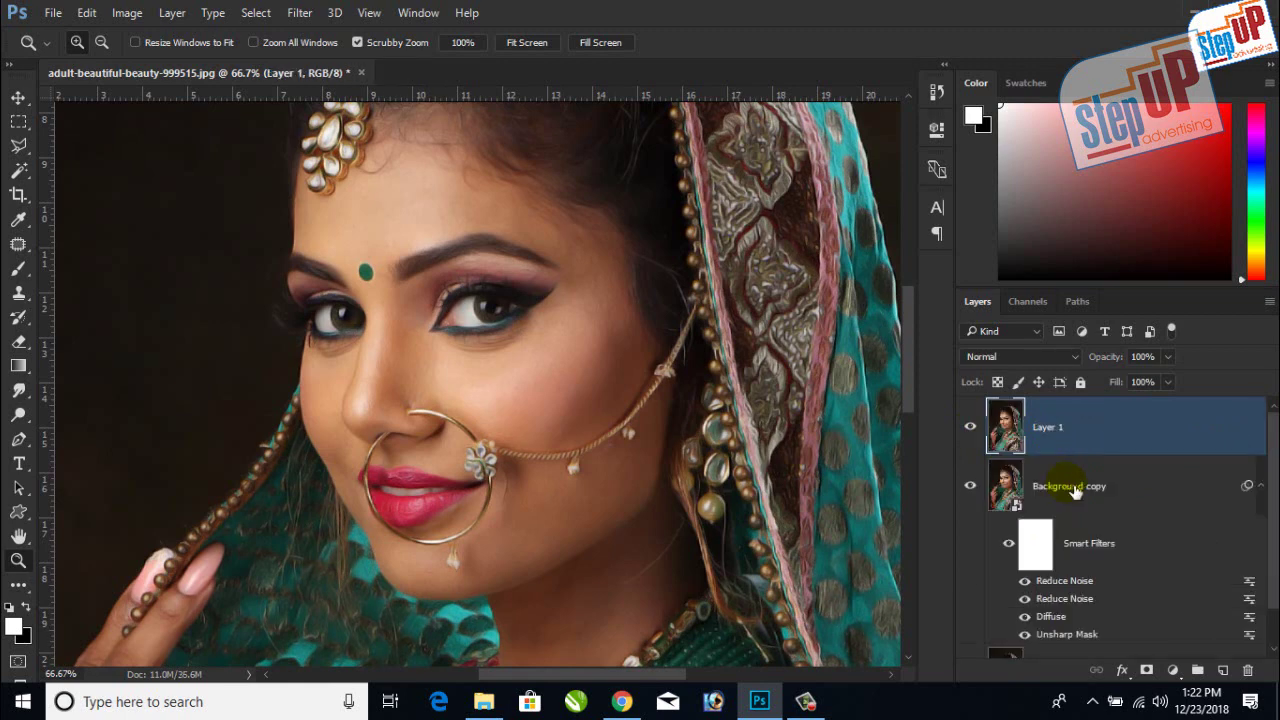
left_click(972, 487)
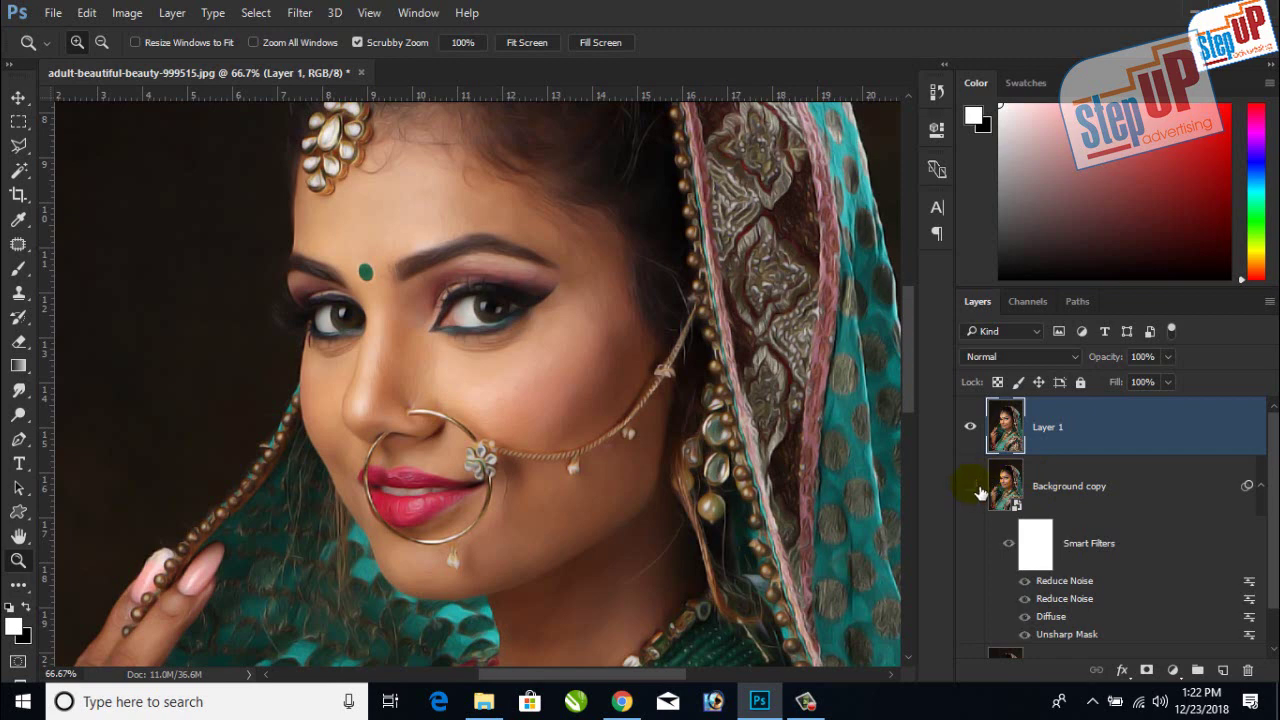
left_click(979, 431)
left_click(975, 429)
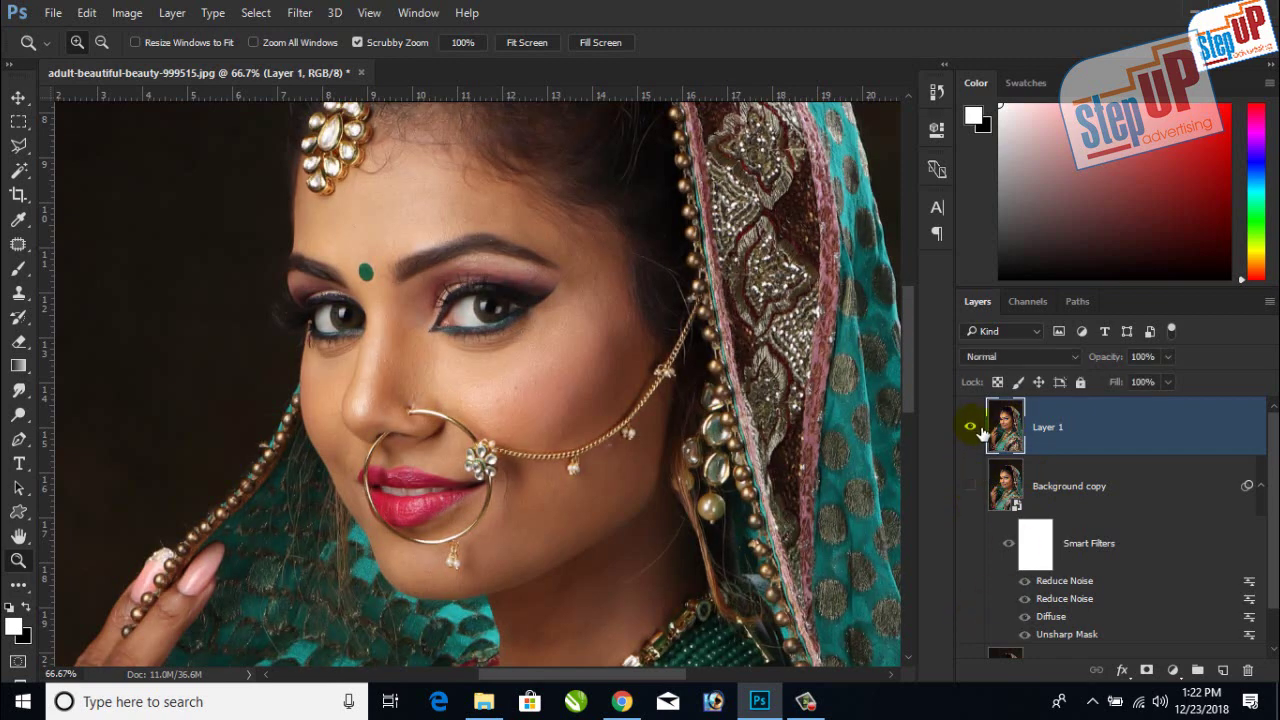
left_click(970, 486)
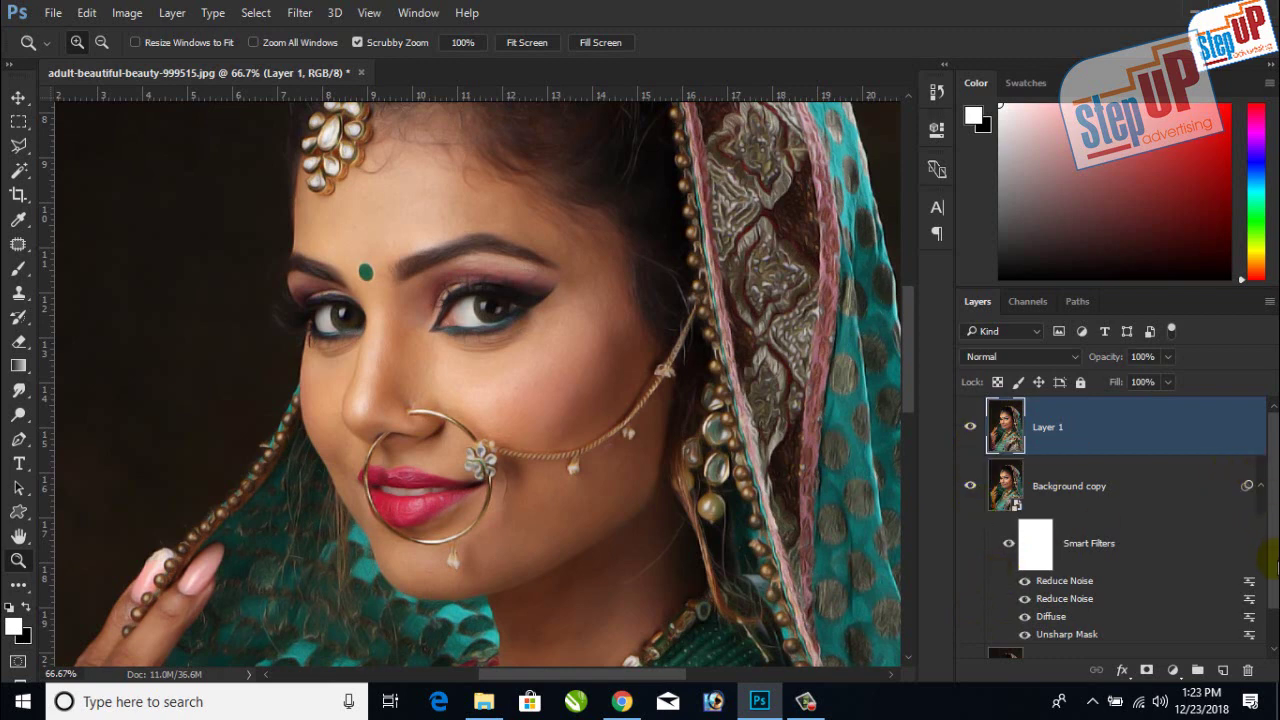
Rename the stamped top layer as dynamic
left_click_drag(1274, 560, 1273, 530)
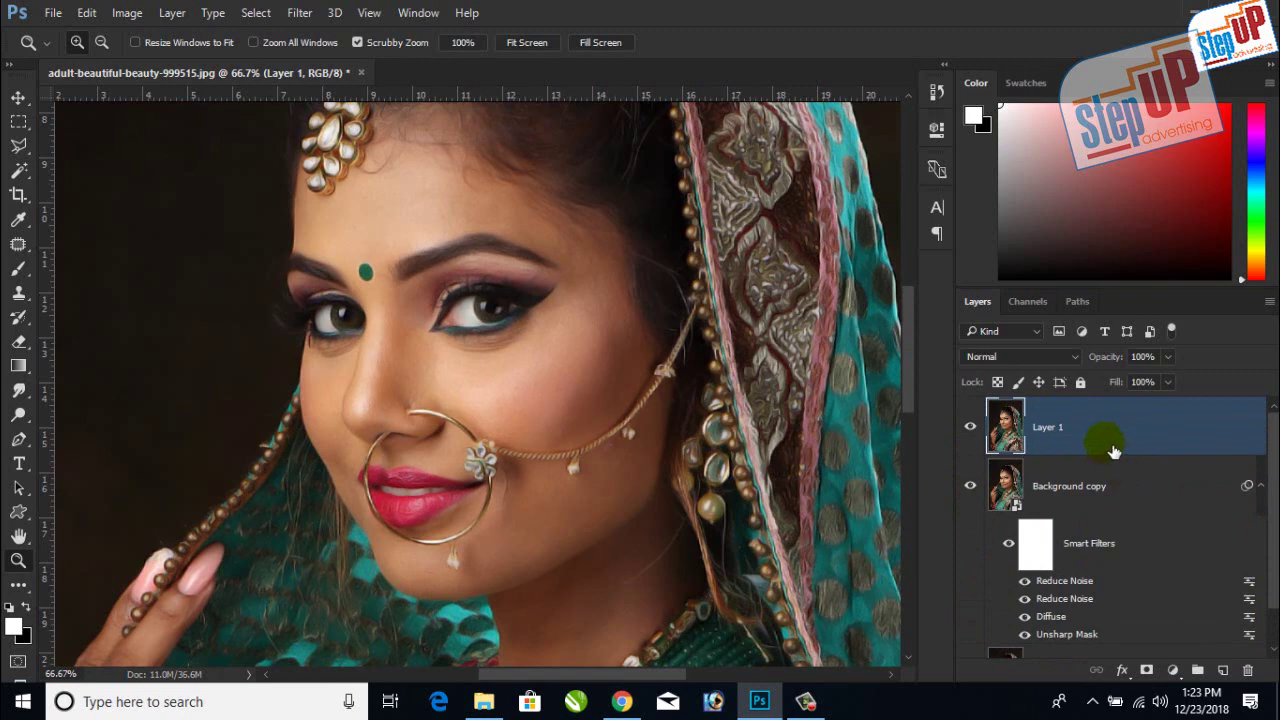
double_click(1053, 438)
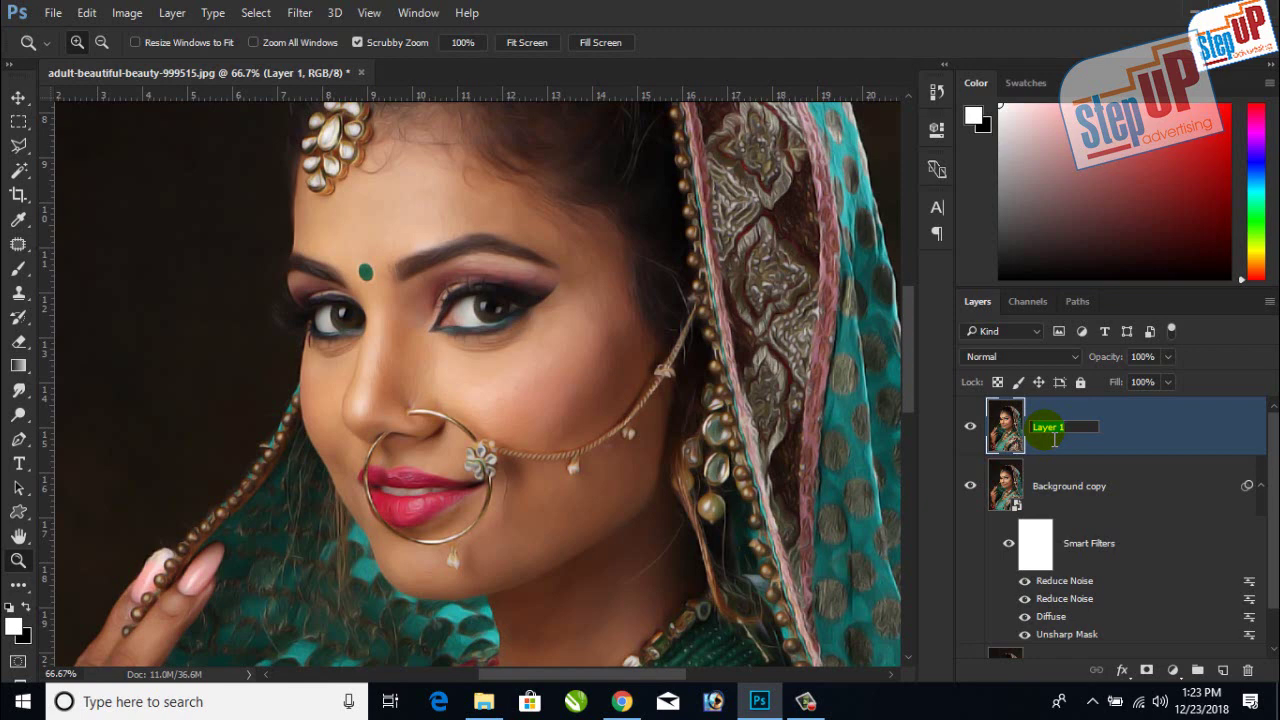
type("highd")
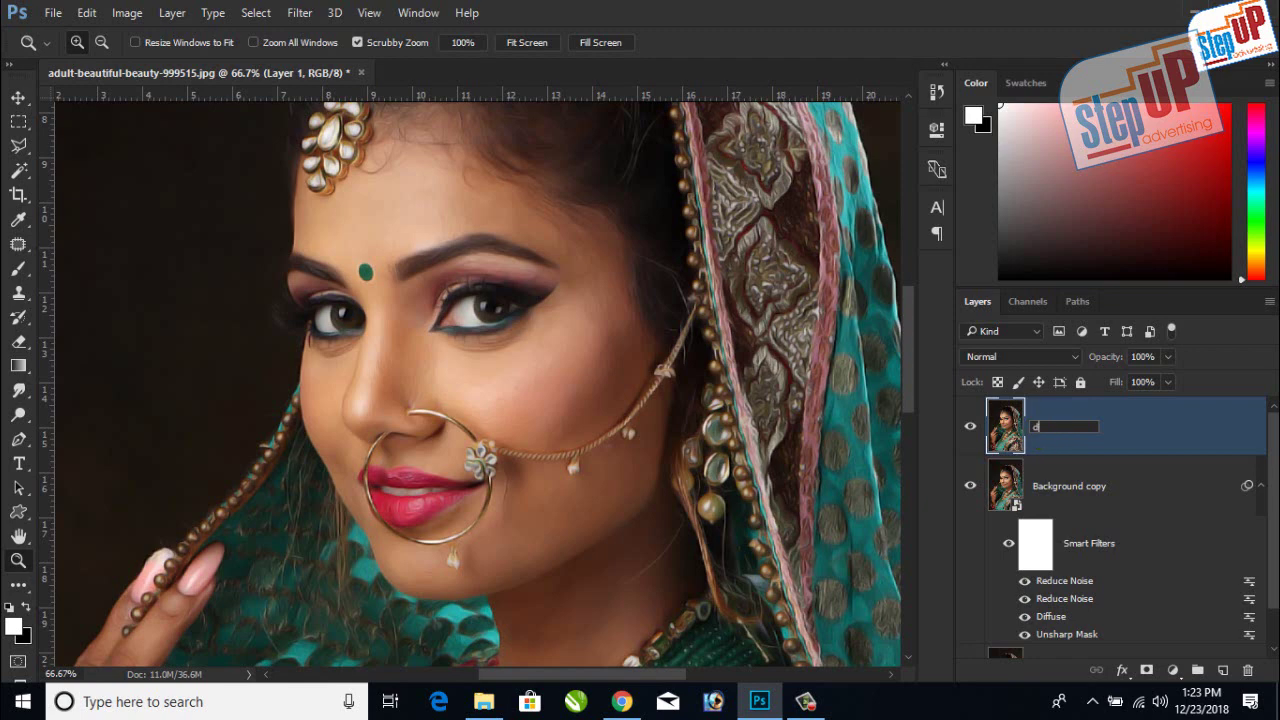
type("ynamic")
key("Return")
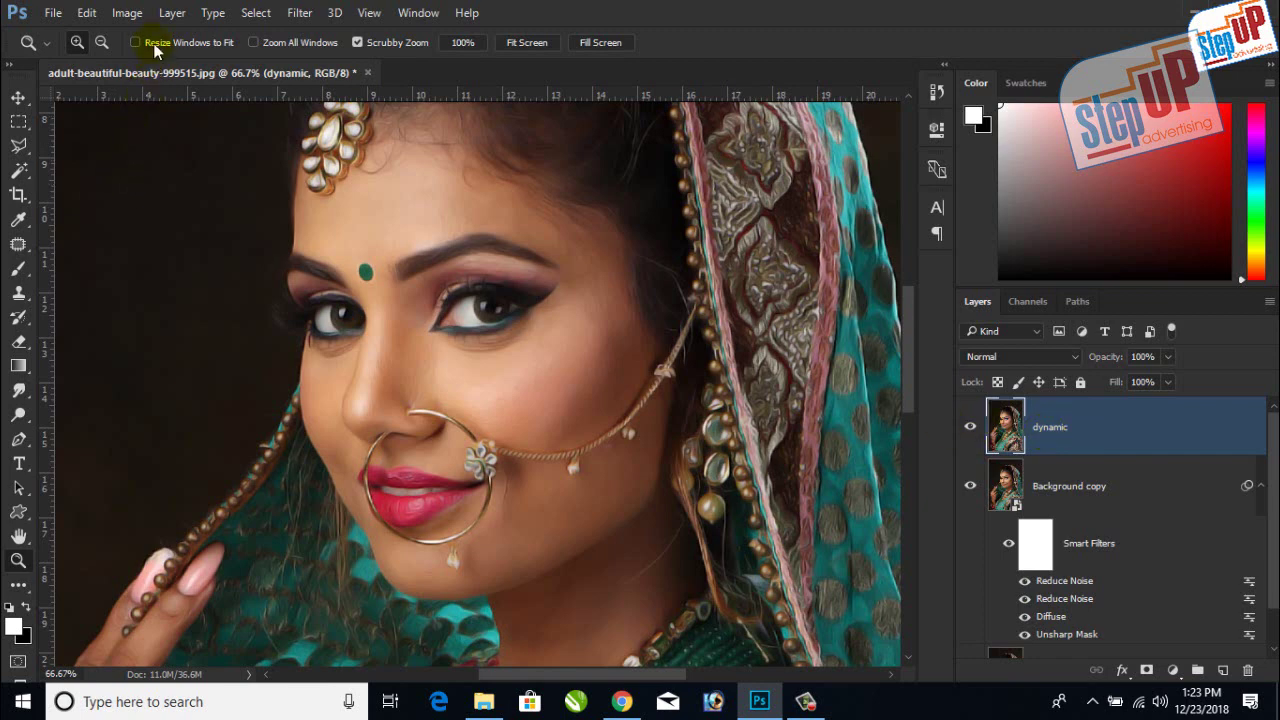
Desaturate the dynamic layer to turn it black and white
left_click(130, 14)
left_click(231, 60)
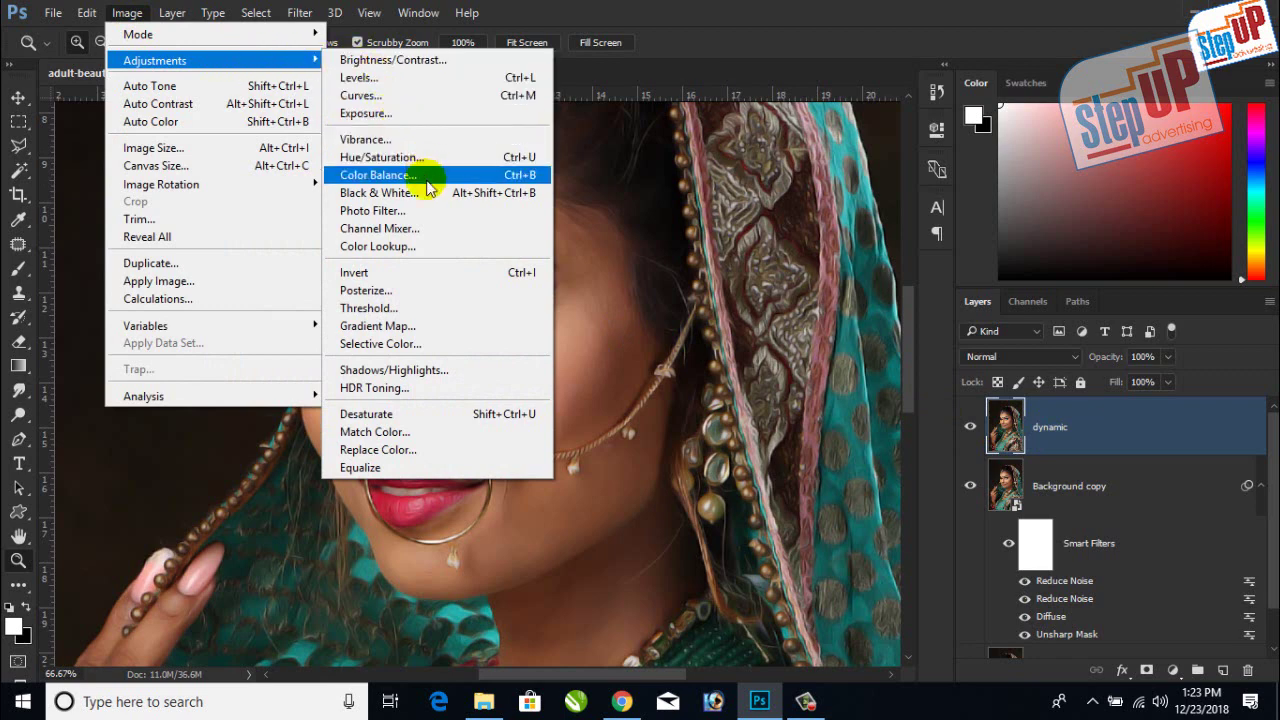
left_click(379, 418)
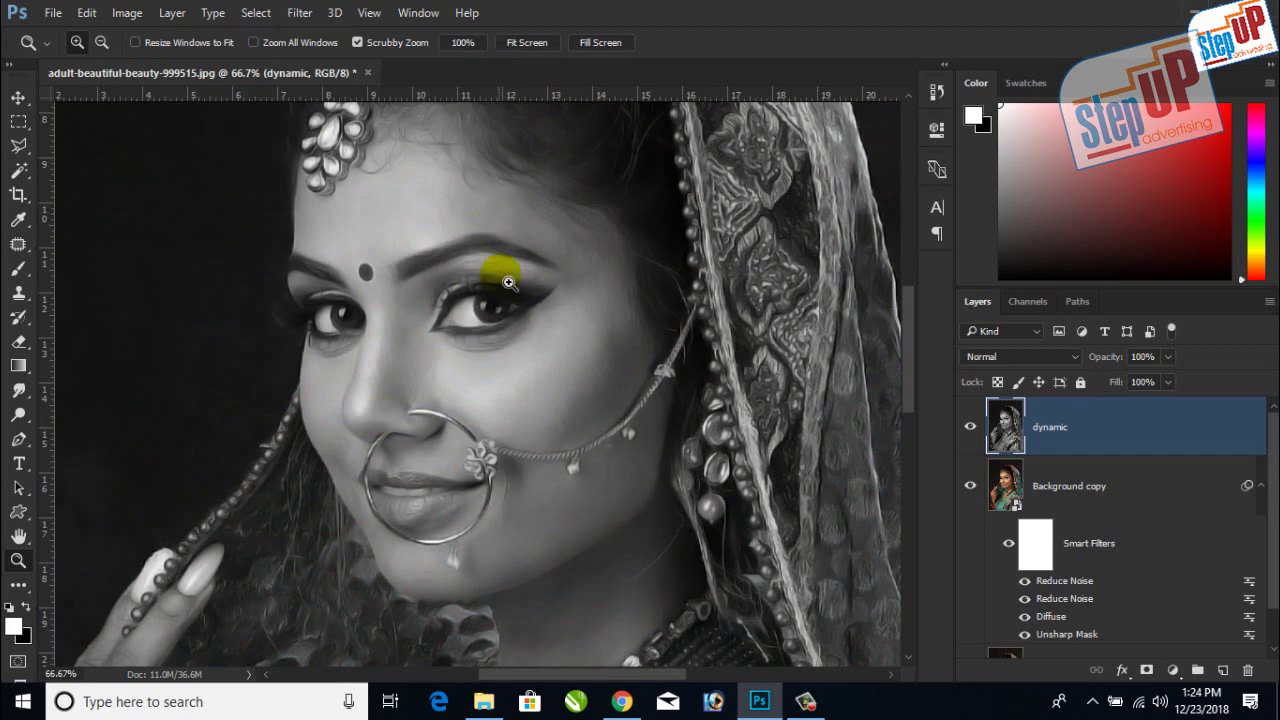
Invert the tones of the black-and-white dynamic layer
left_click(138, 17)
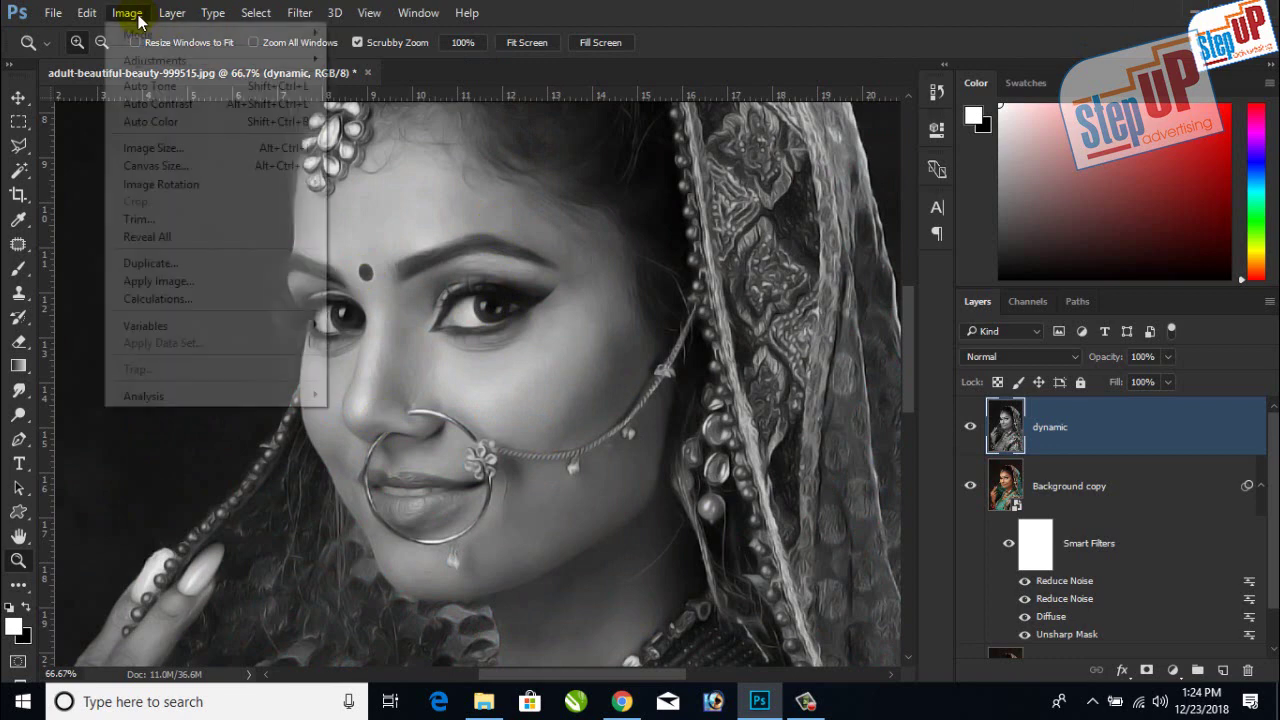
mouse_move(160, 58)
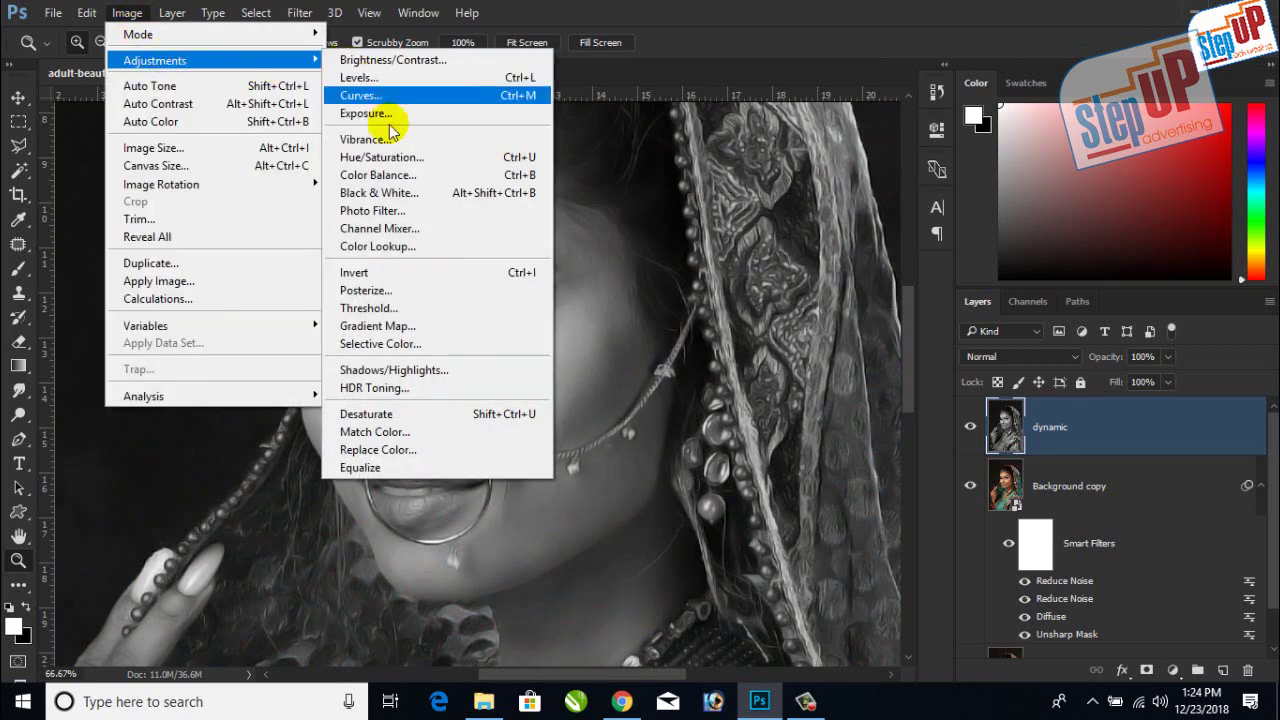
left_click(472, 274)
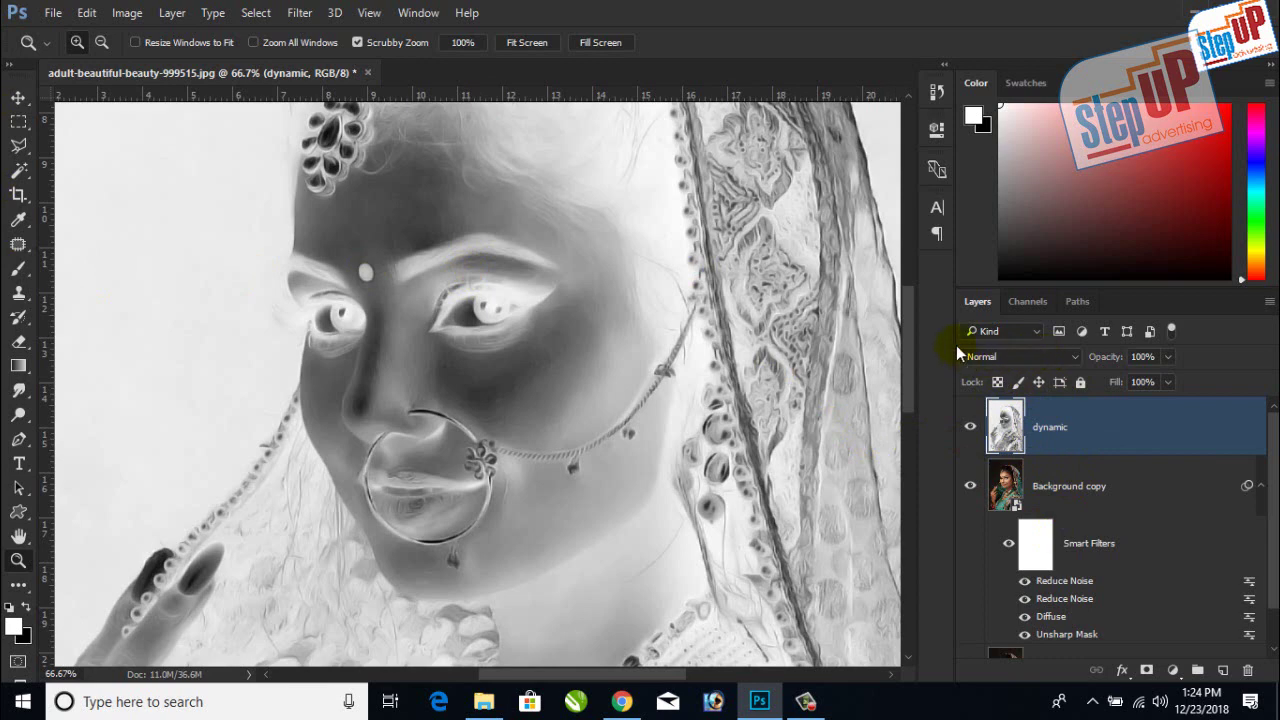
Set the dynamic layer's blend mode to Overlay and convert the layer to a smart object
left_click(1074, 359)
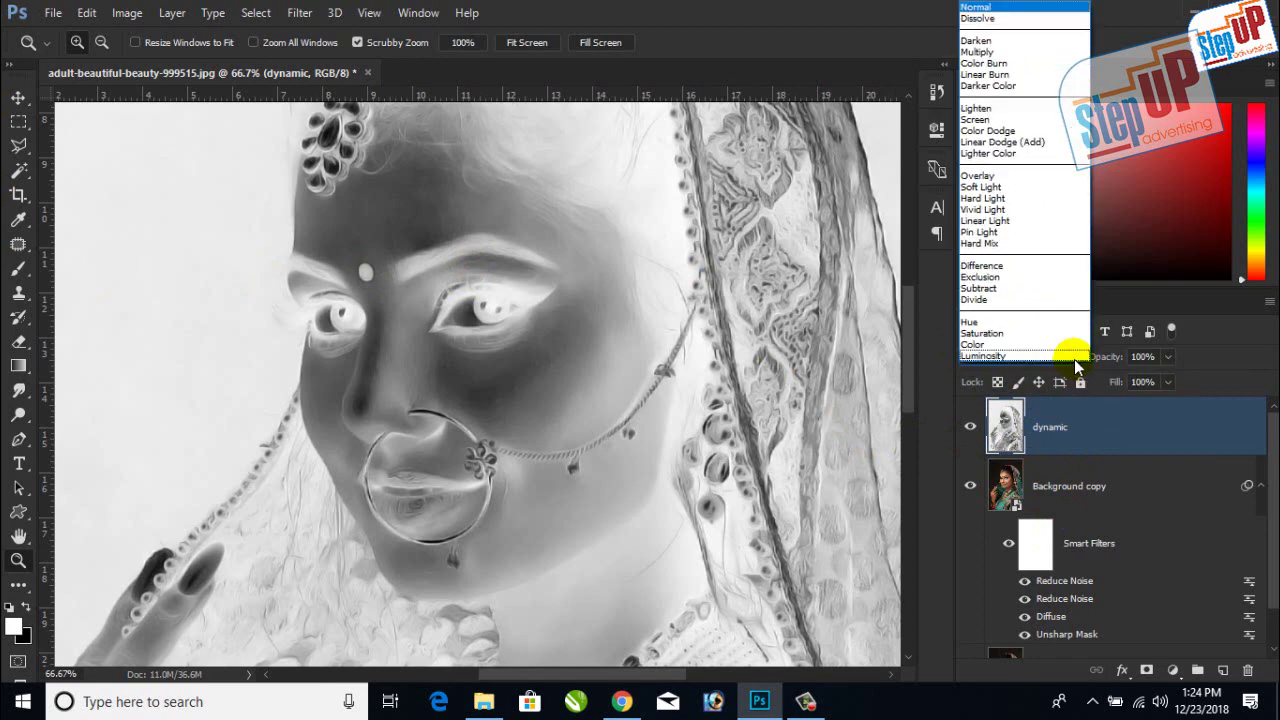
left_click(981, 178)
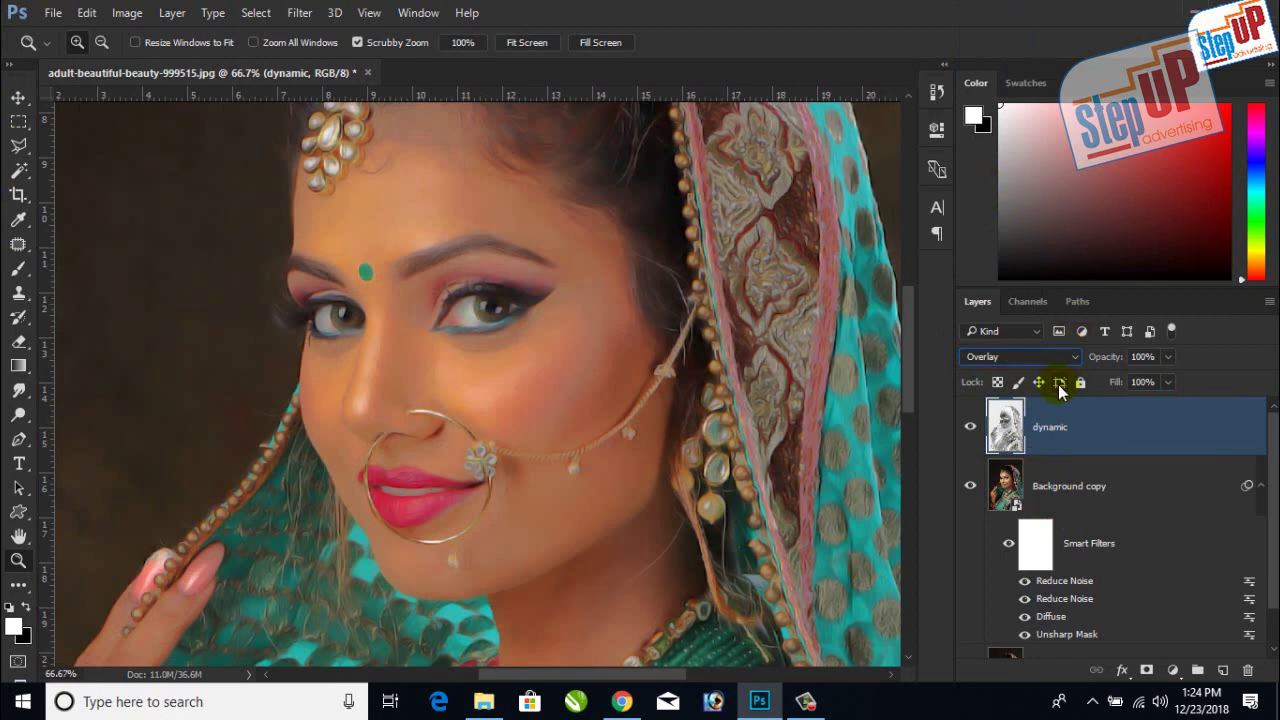
right_click(1062, 432)
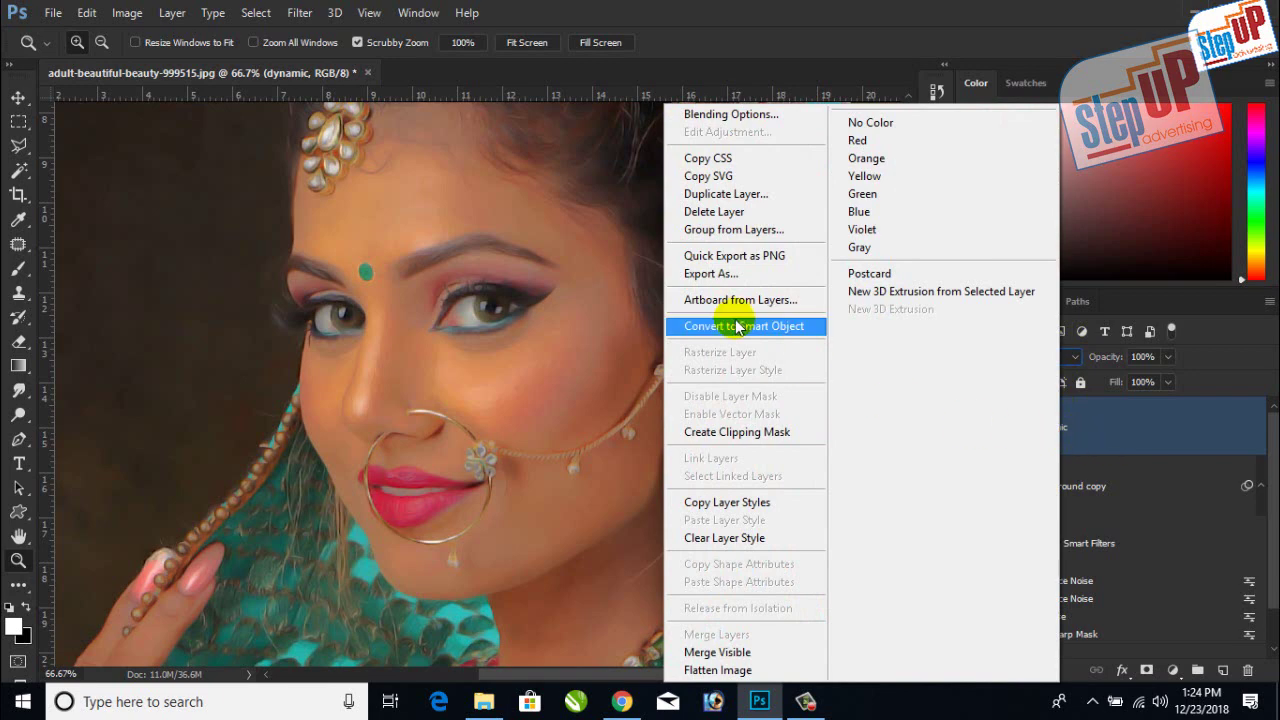
left_click(770, 325)
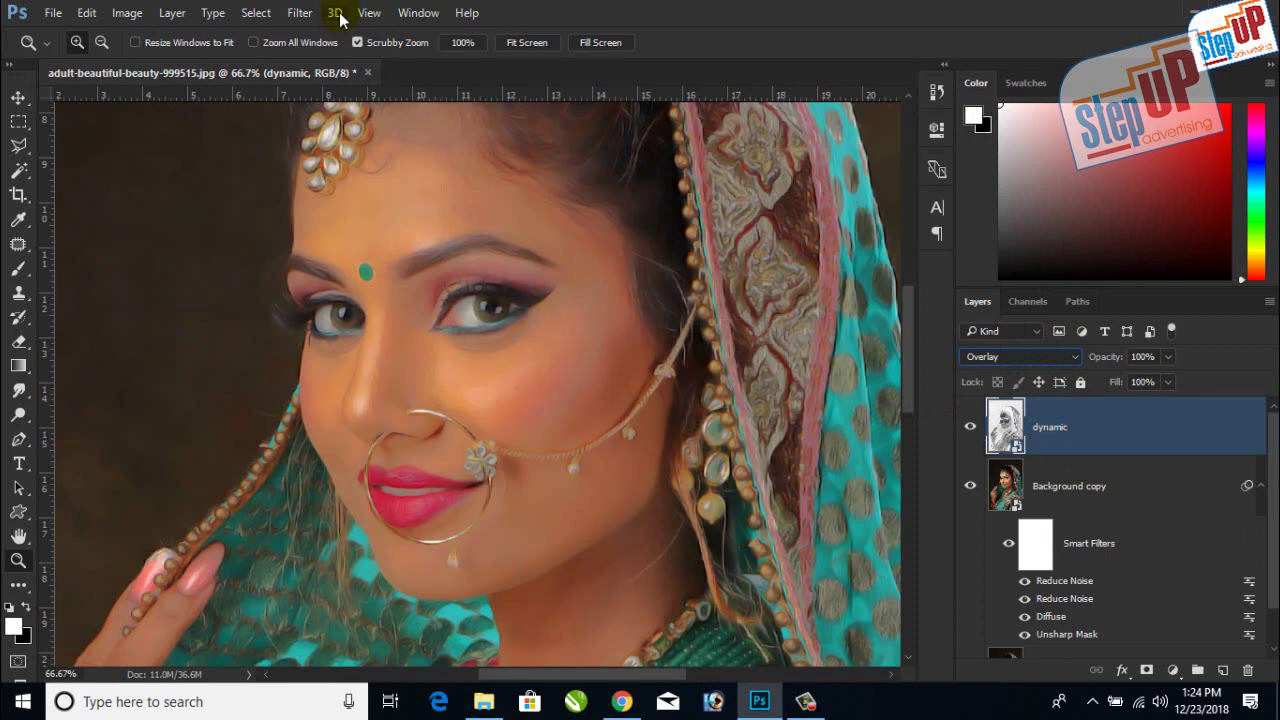
Apply a Gaussian Blur with a radius of 15 pixels to the dynamic layer as a smart filter
left_click(298, 14)
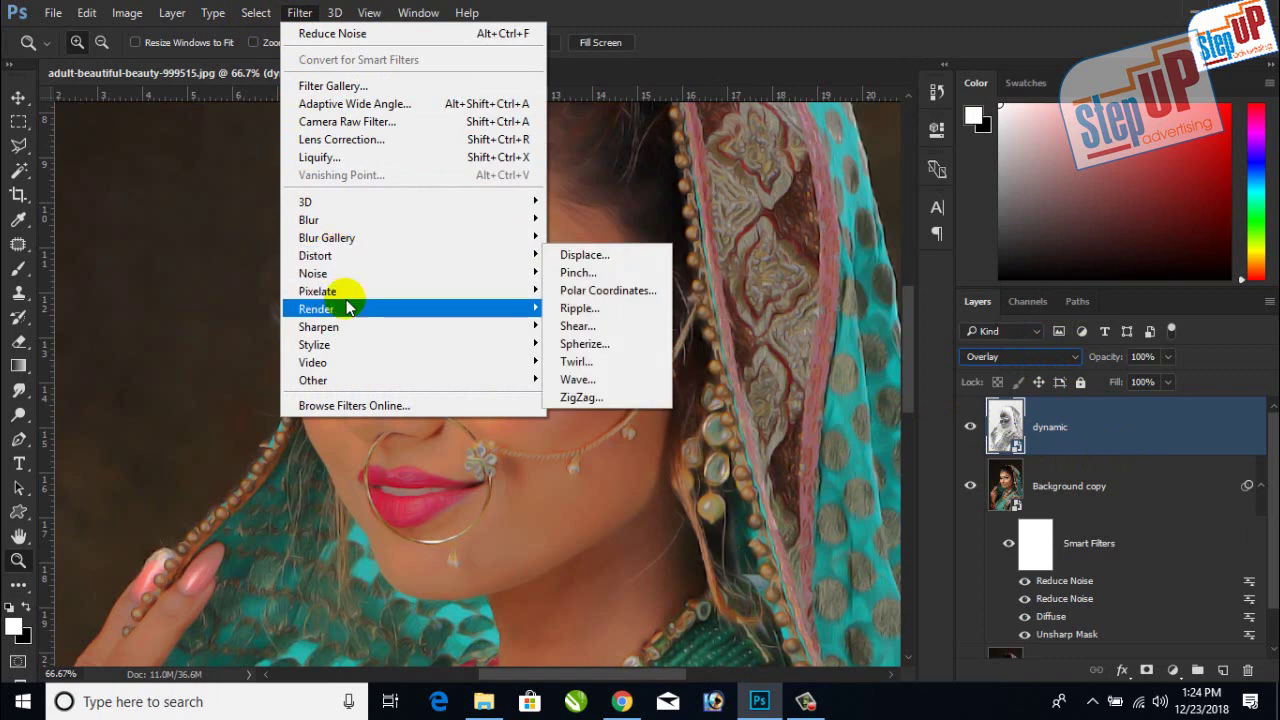
mouse_move(332, 219)
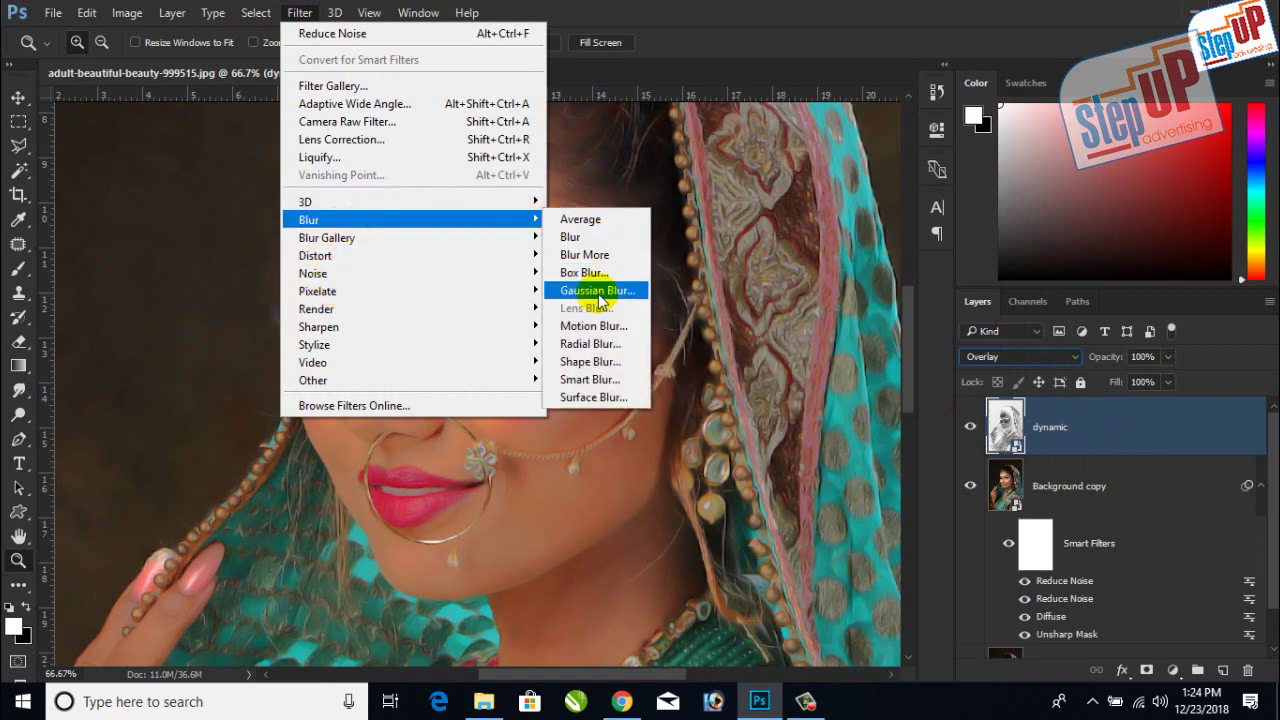
left_click(598, 291)
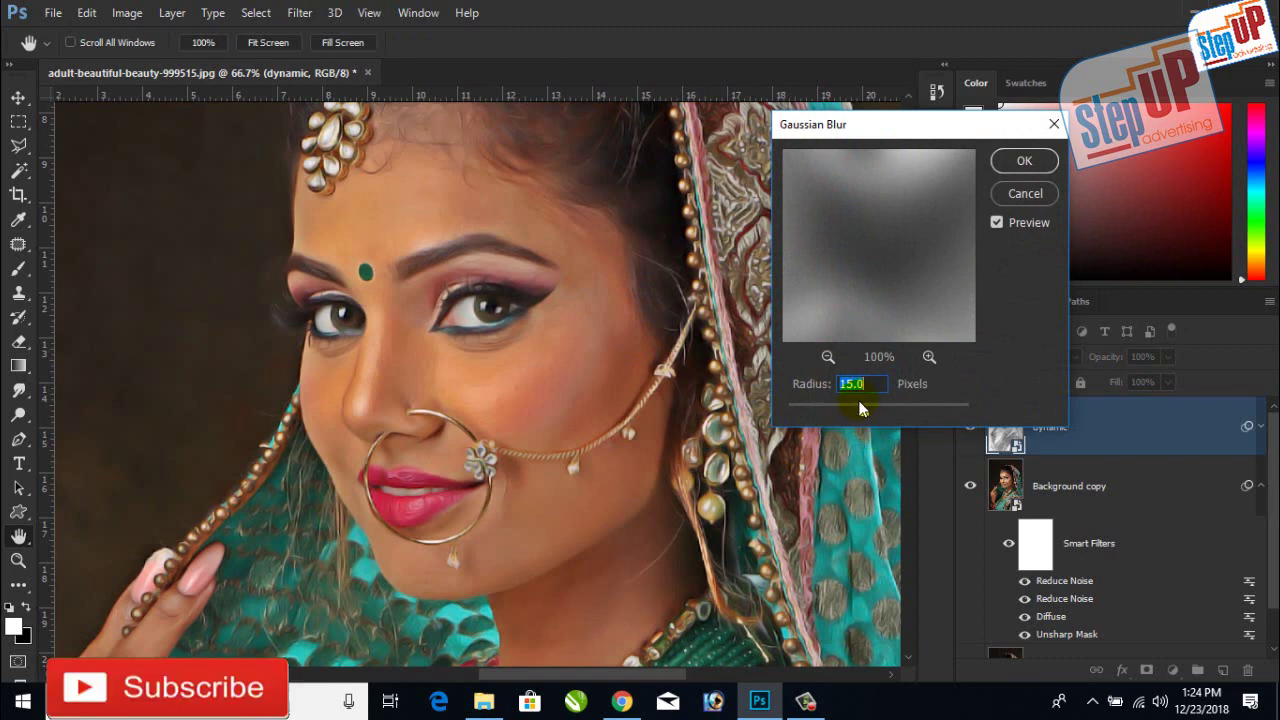
left_click_drag(857, 405, 940, 412)
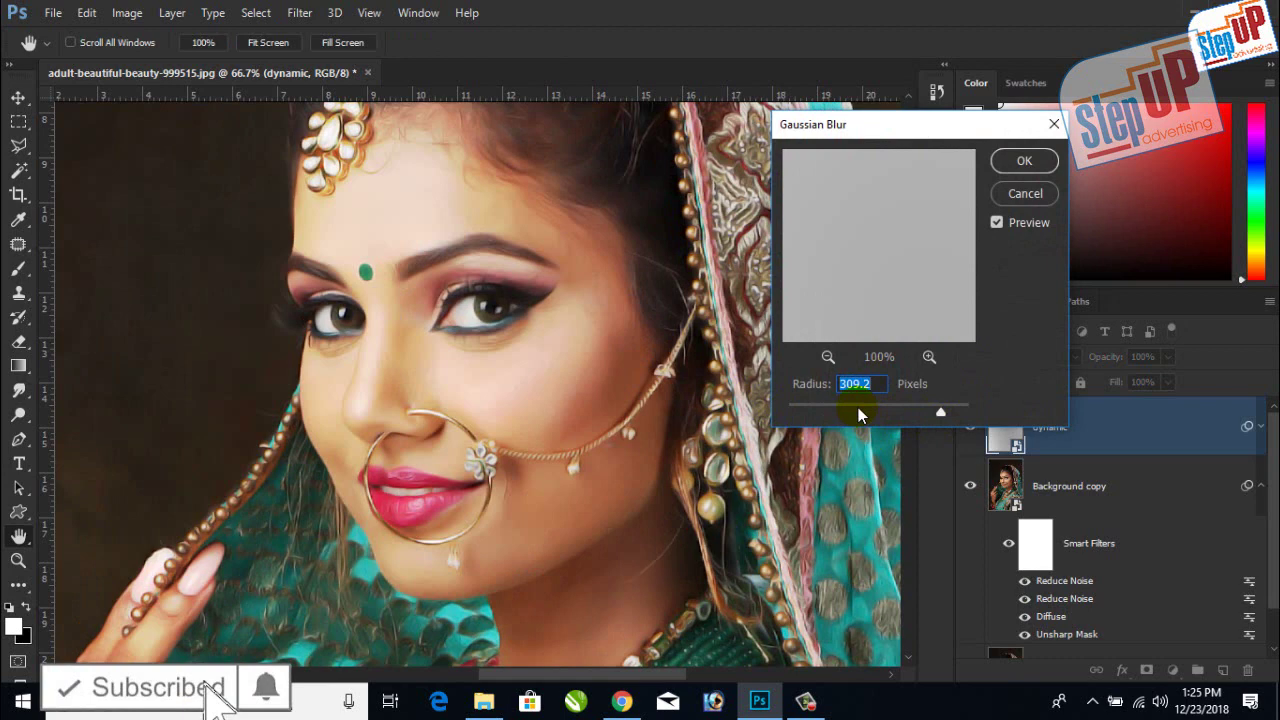
left_click(858, 407)
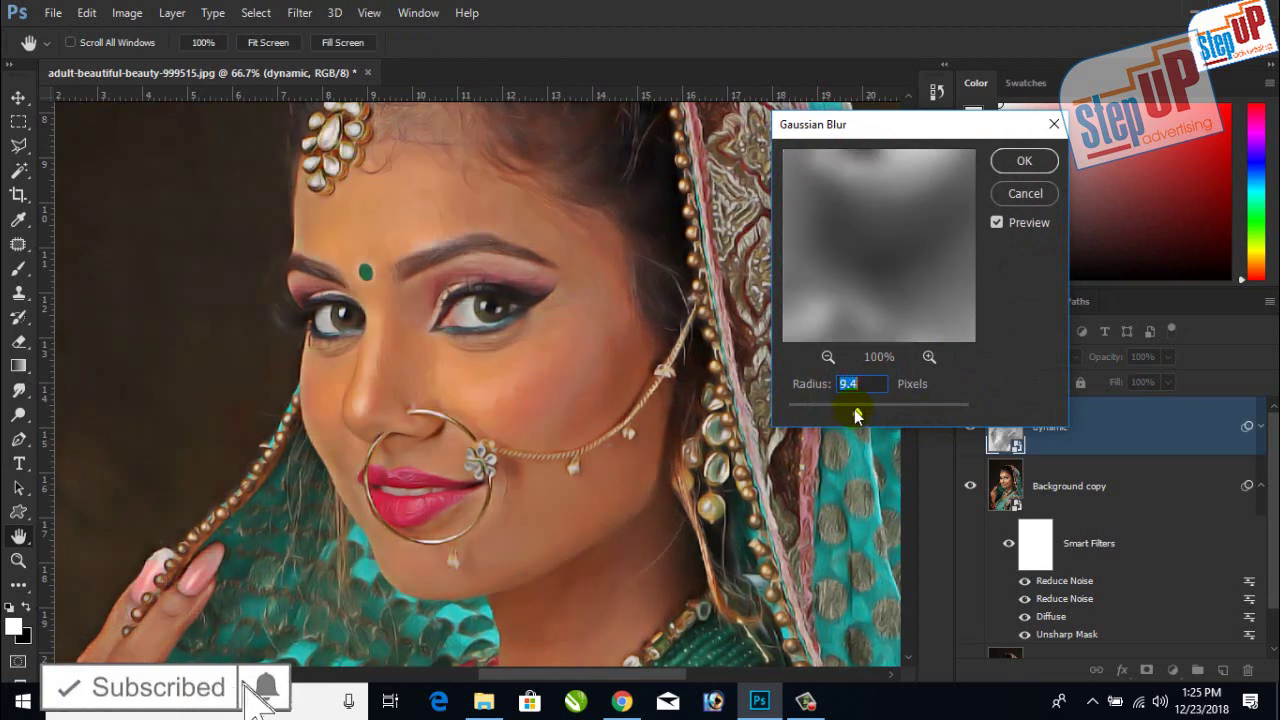
mouse_move(855, 410)
left_mouse_down()
mouse_move(877, 417)
mouse_move(860, 413)
left_mouse_up()
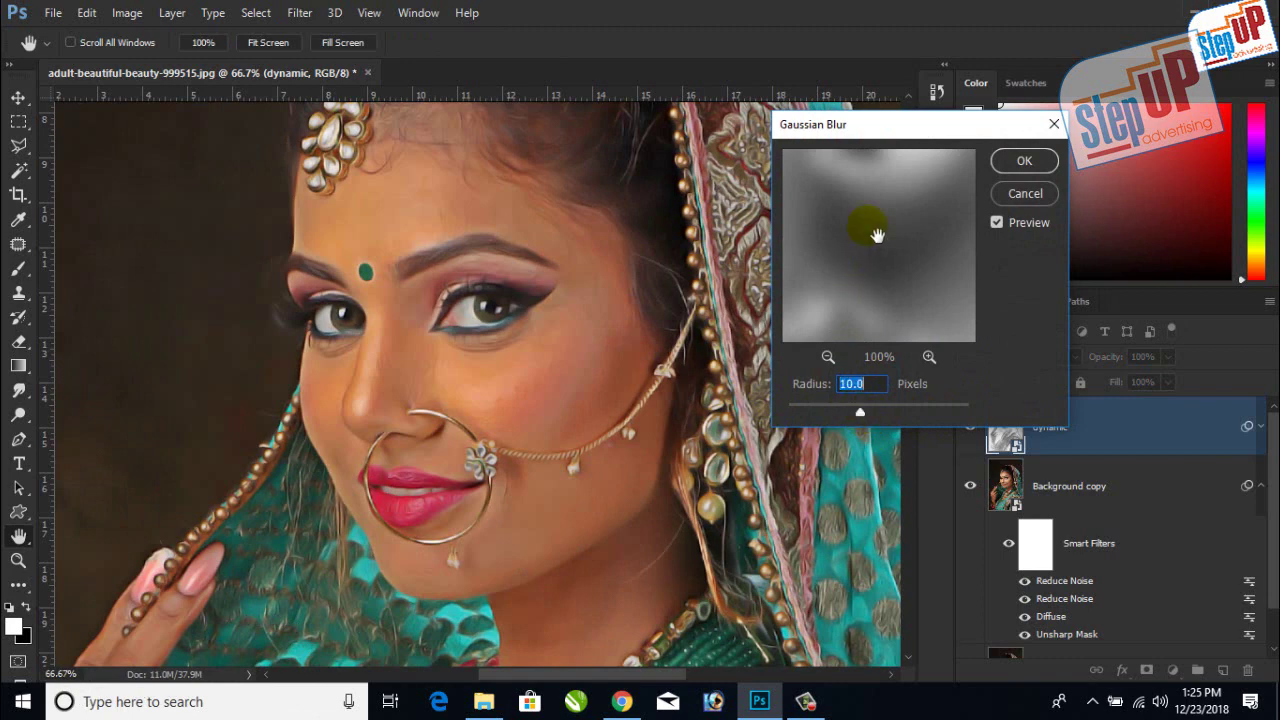
left_click_drag(876, 235, 894, 329)
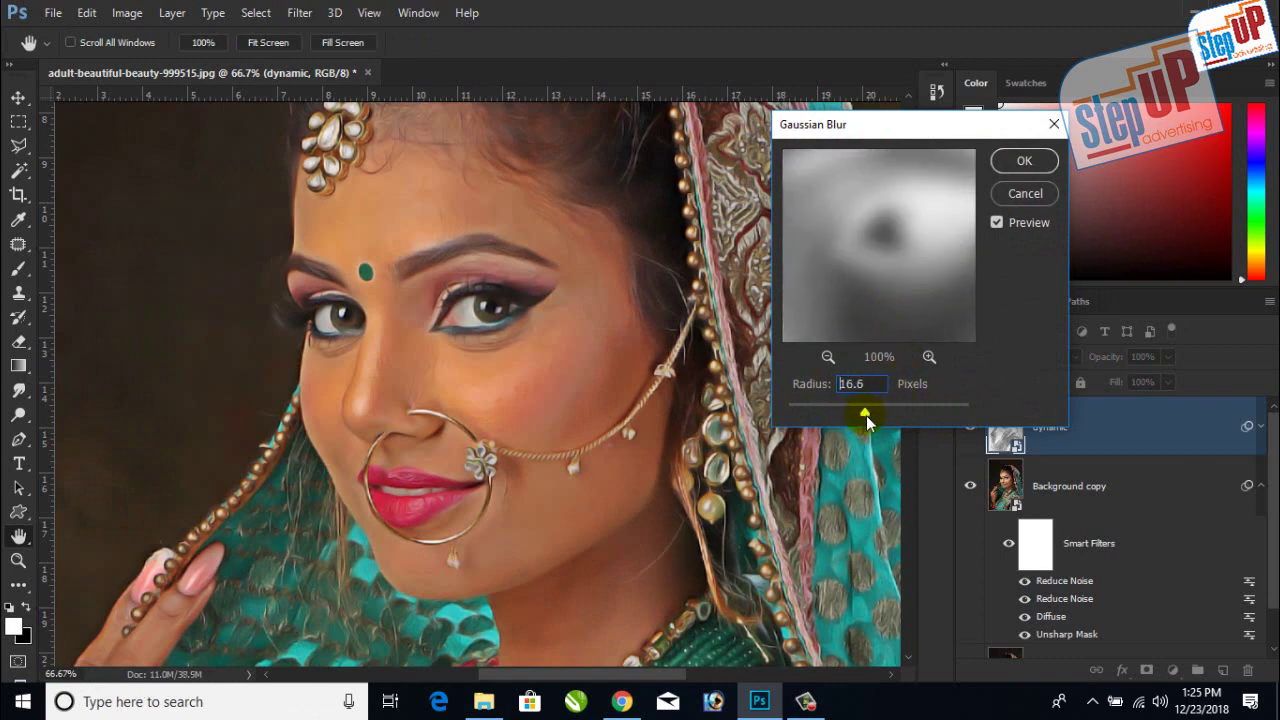
left_click_drag(863, 412, 865, 415)
left_click(848, 388)
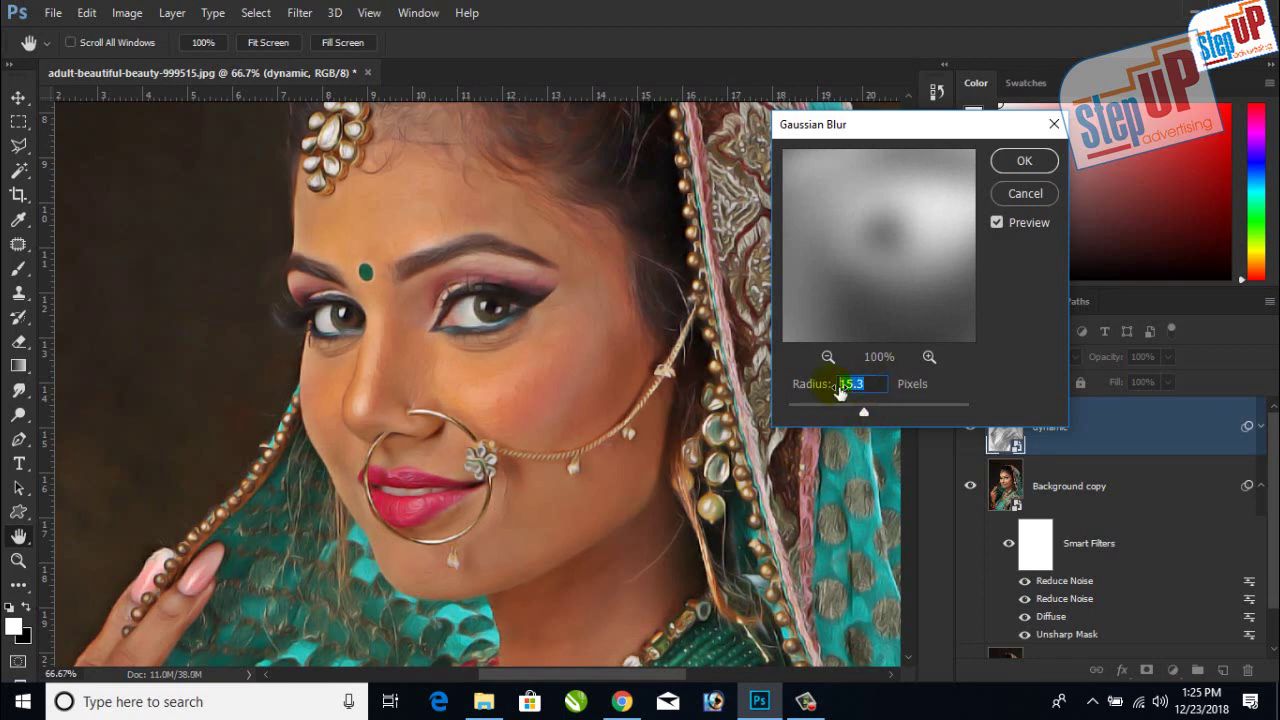
type("15")
left_click(1017, 163)
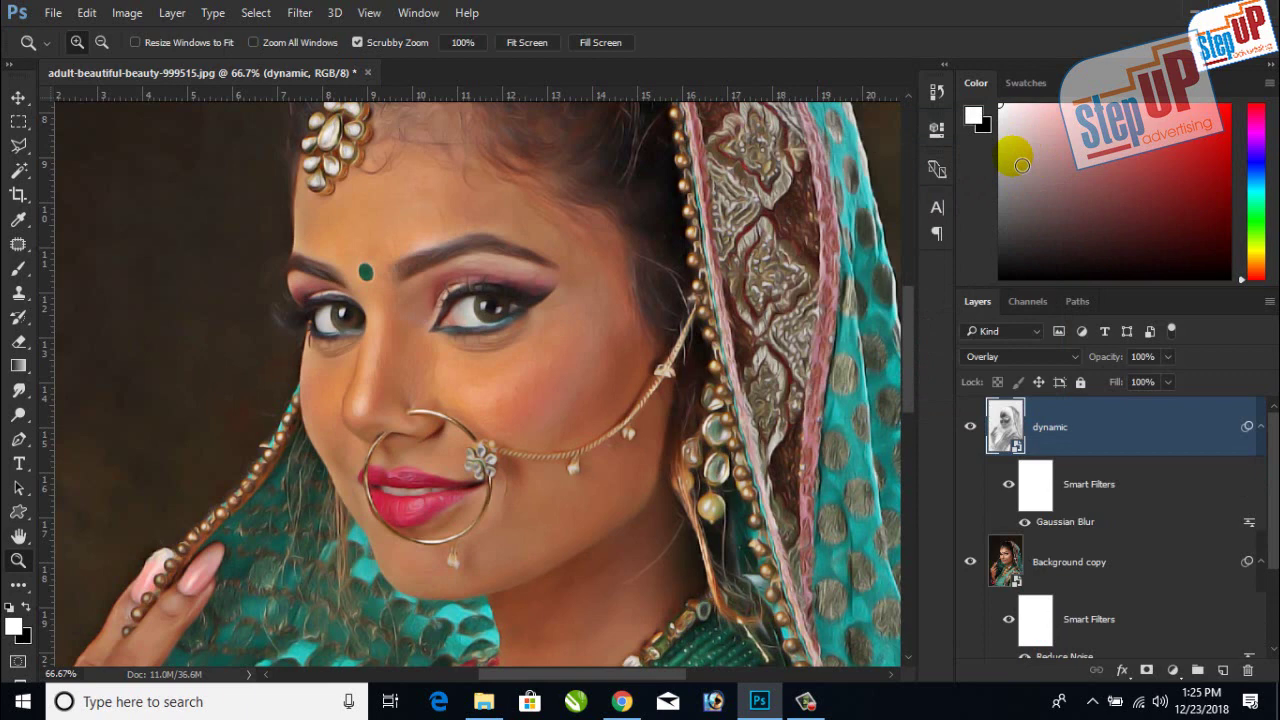
Stamp all visible layers into a new top layer and apply a High Pass filter with a 1.0-pixel radius to it
key("ctrl+shift+alt+e")
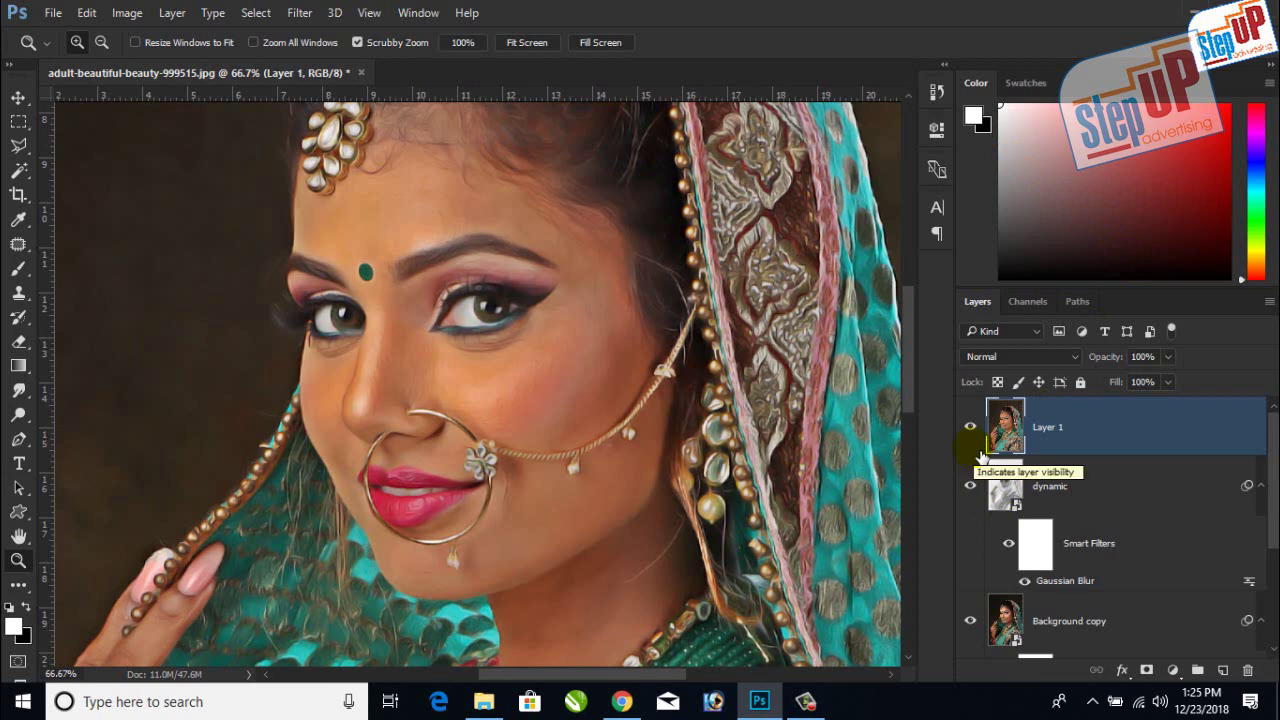
left_click(299, 16)
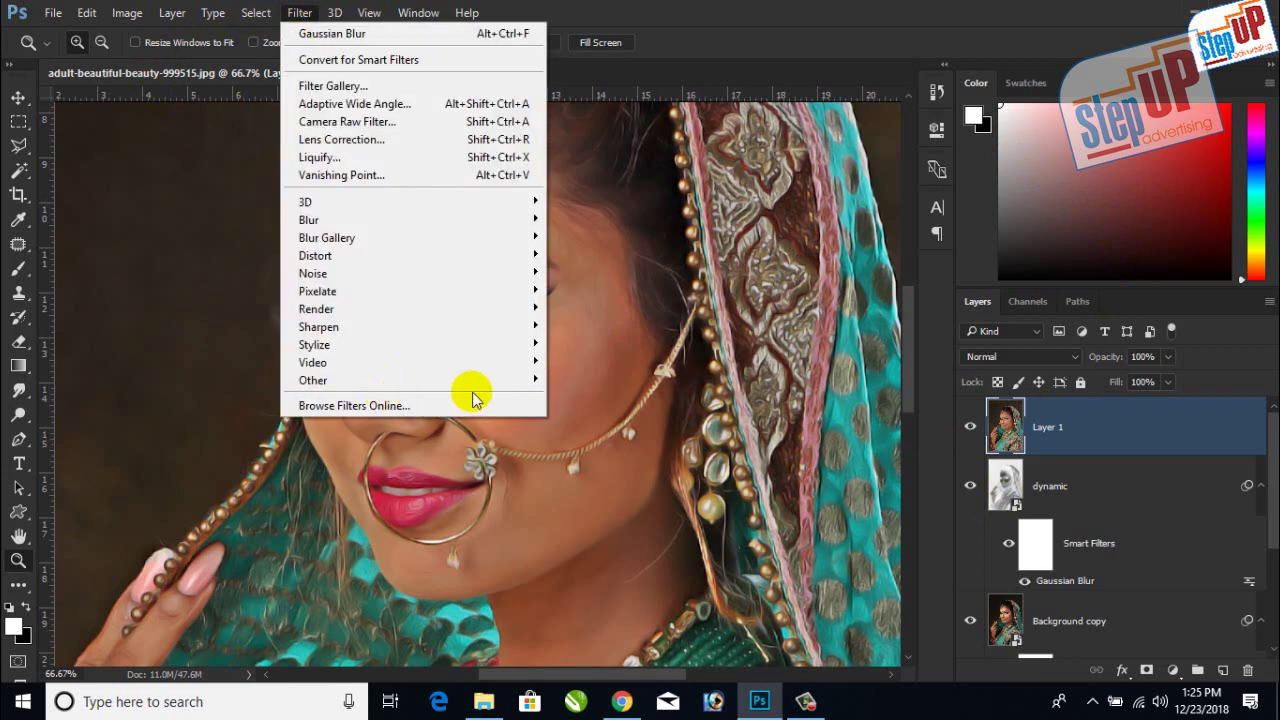
mouse_move(529, 388)
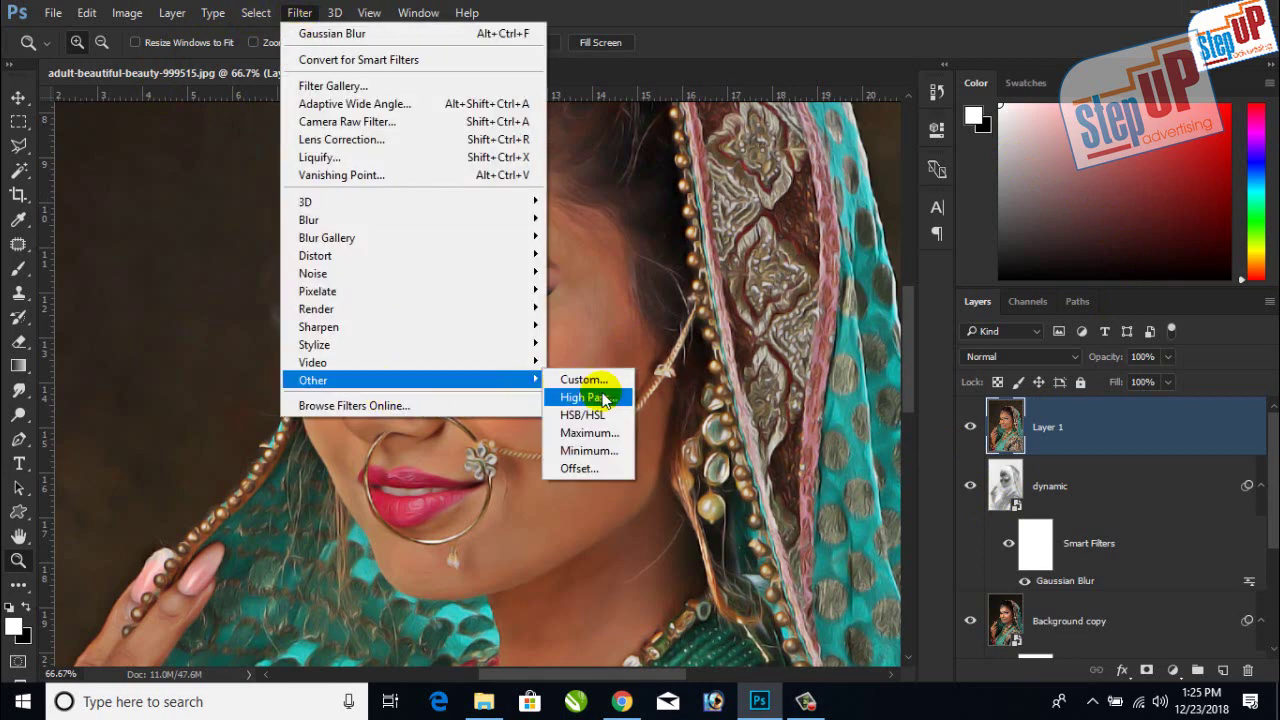
left_click(585, 397)
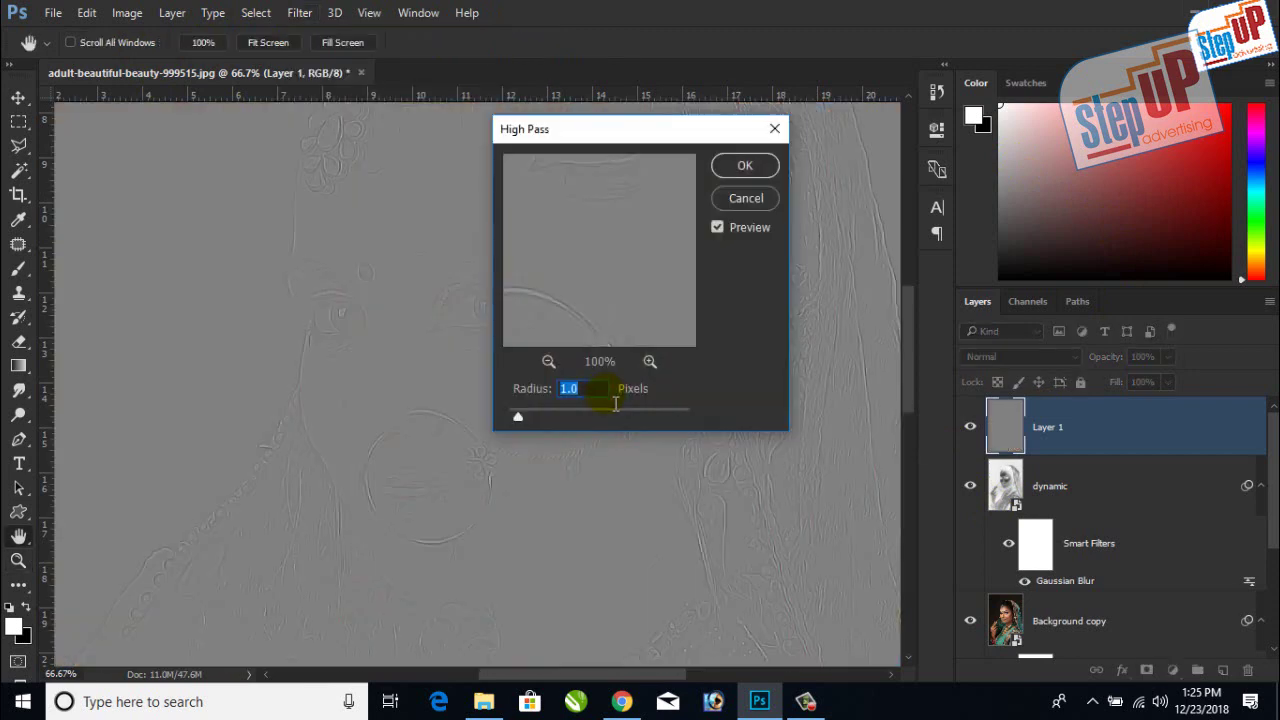
left_click(746, 168)
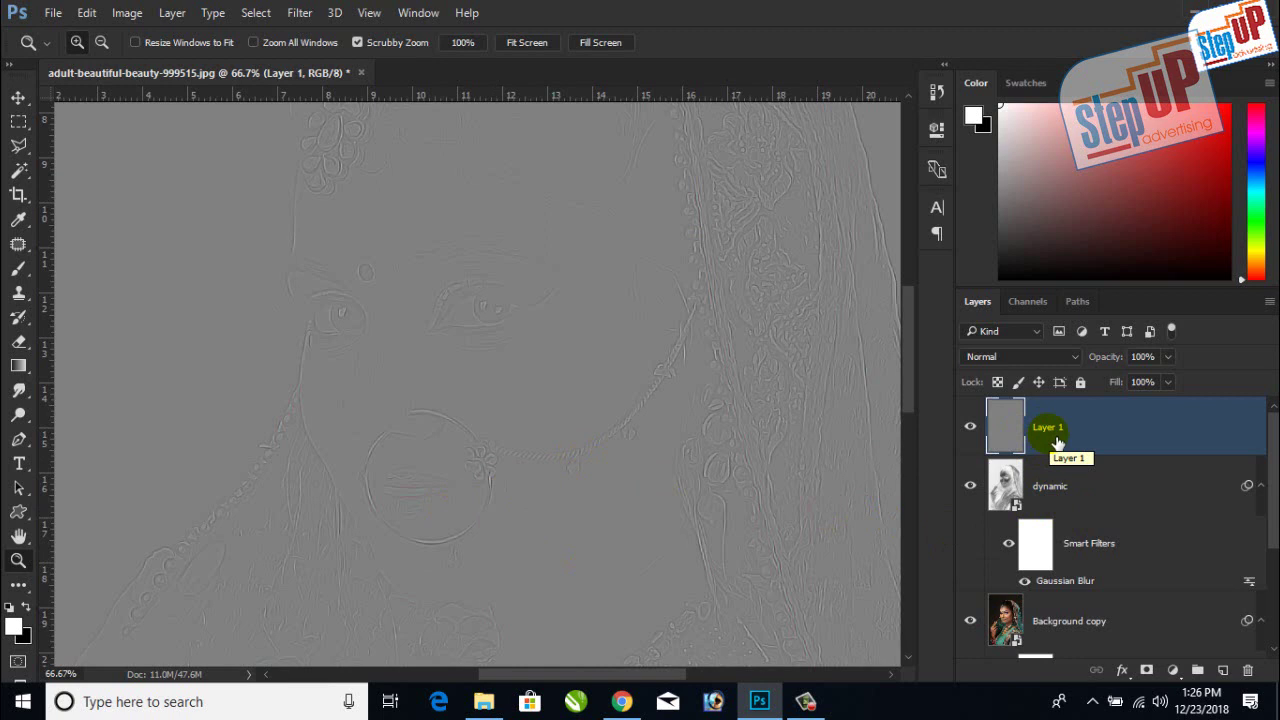
Set the high-pass layer's blend mode to Linear Light and compare the sharpening by toggling the layer's visibility
left_click(1013, 357)
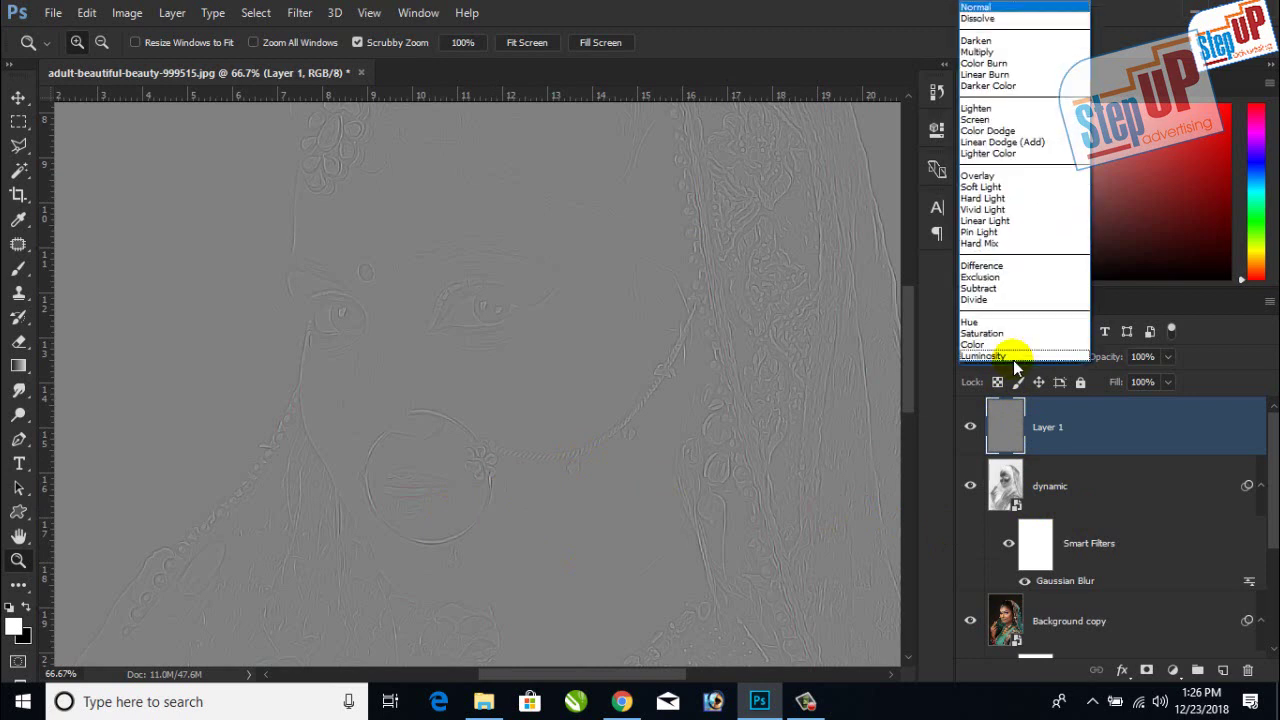
left_click(985, 220)
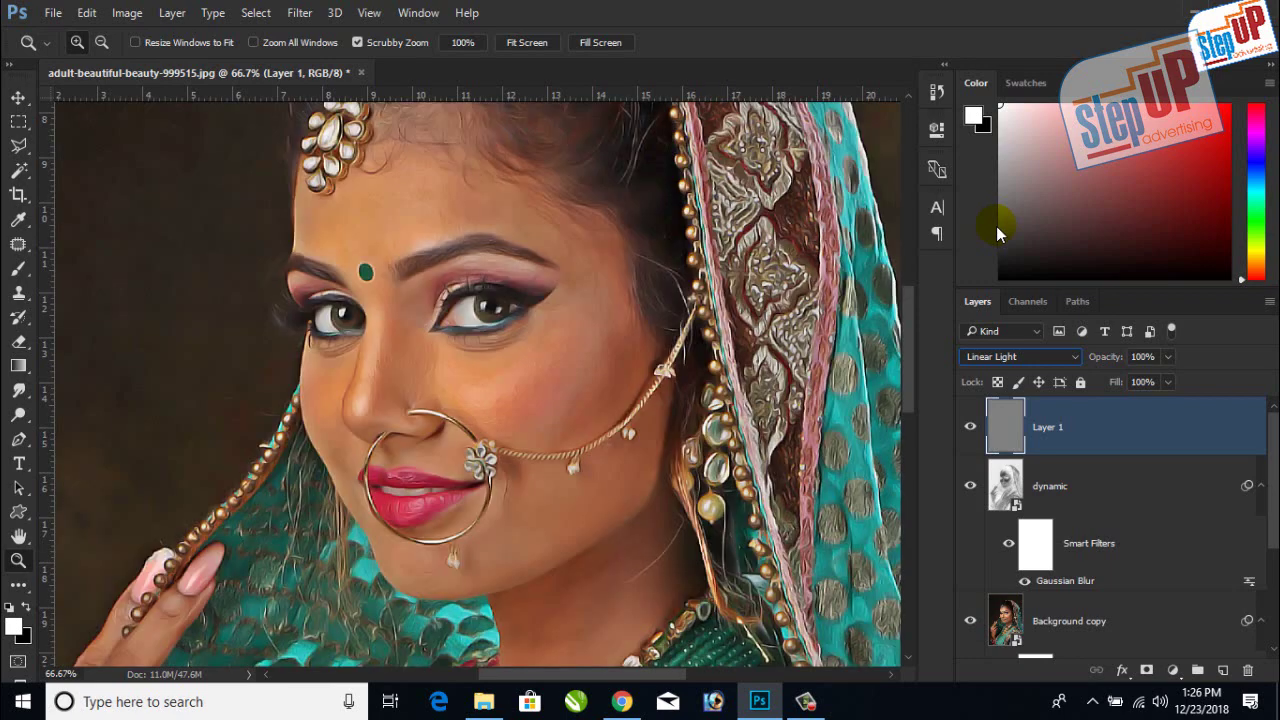
left_click(975, 430)
left_click(970, 428)
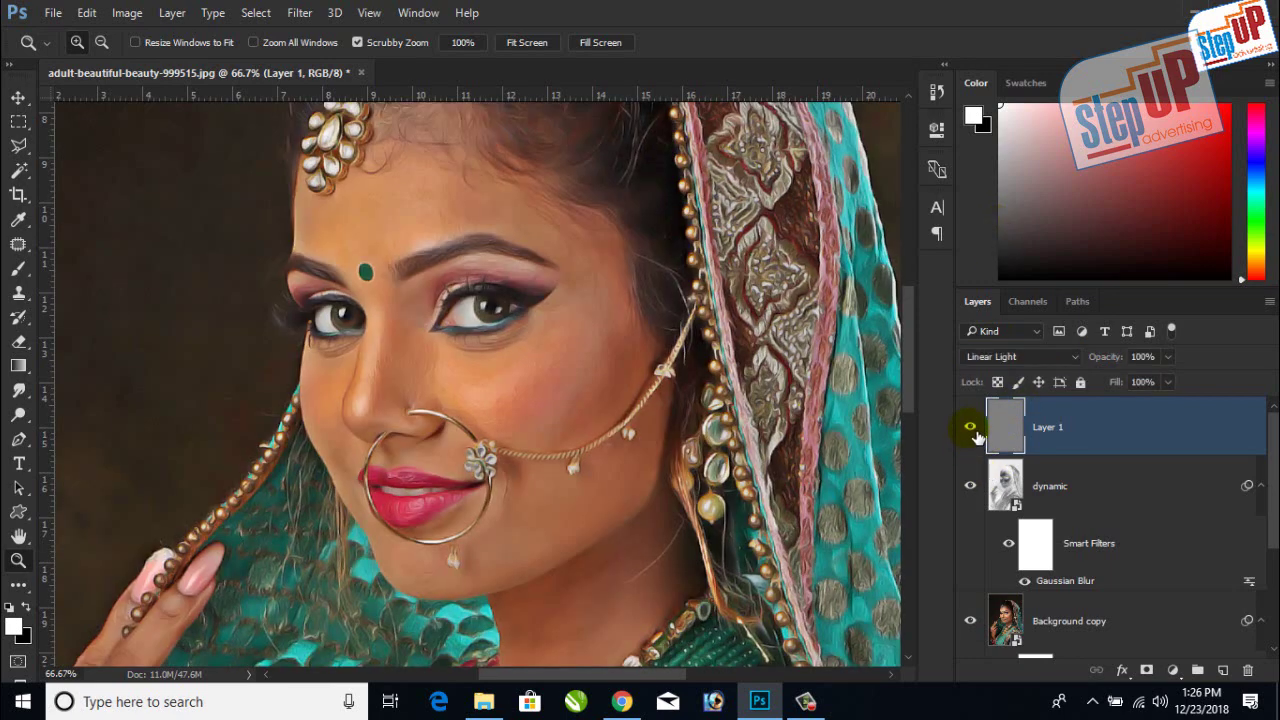
left_click(970, 428)
left_click(975, 431)
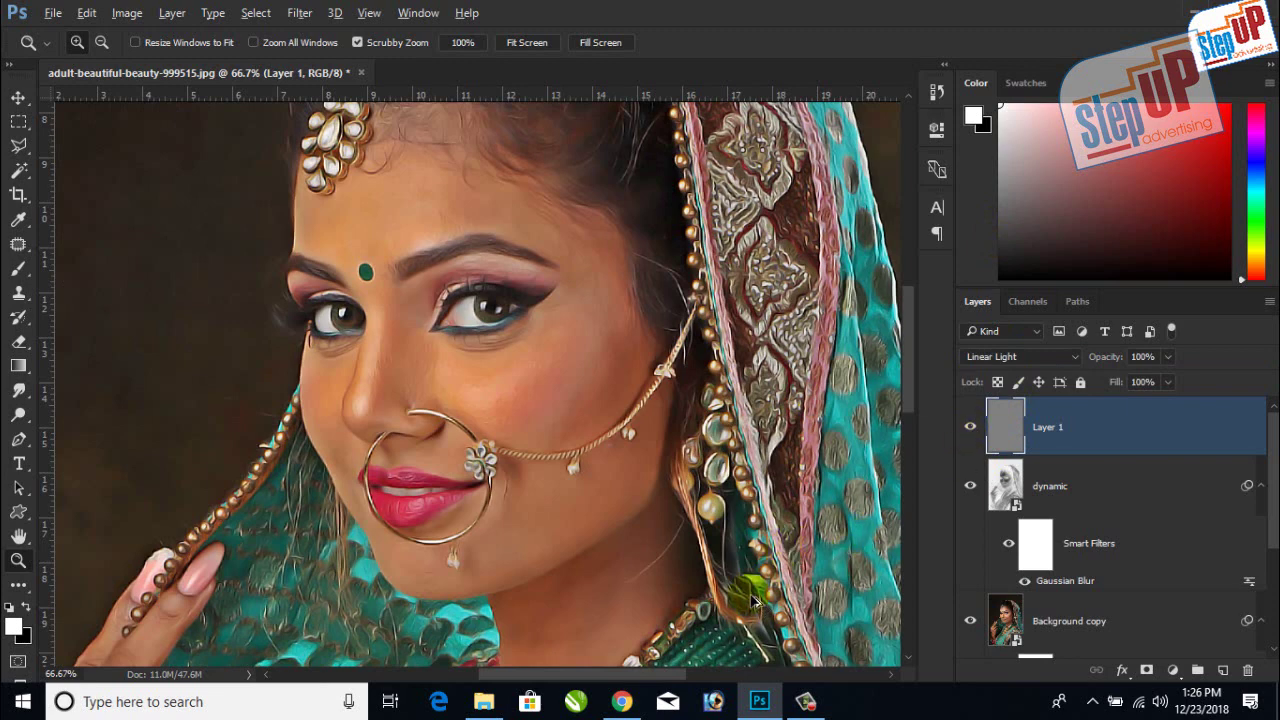
Stamp all visible layers into another new top layer and rename it as hue
key("ctrl+alt+shift+e")
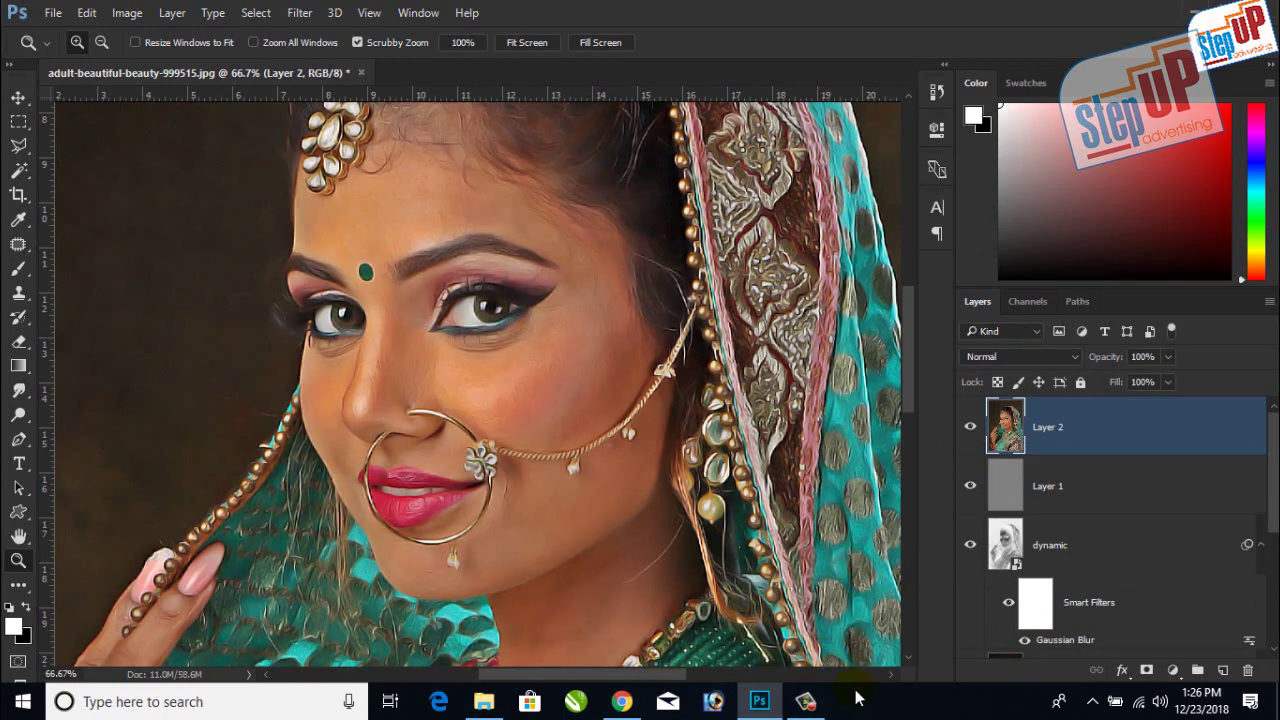
double_click(1050, 427)
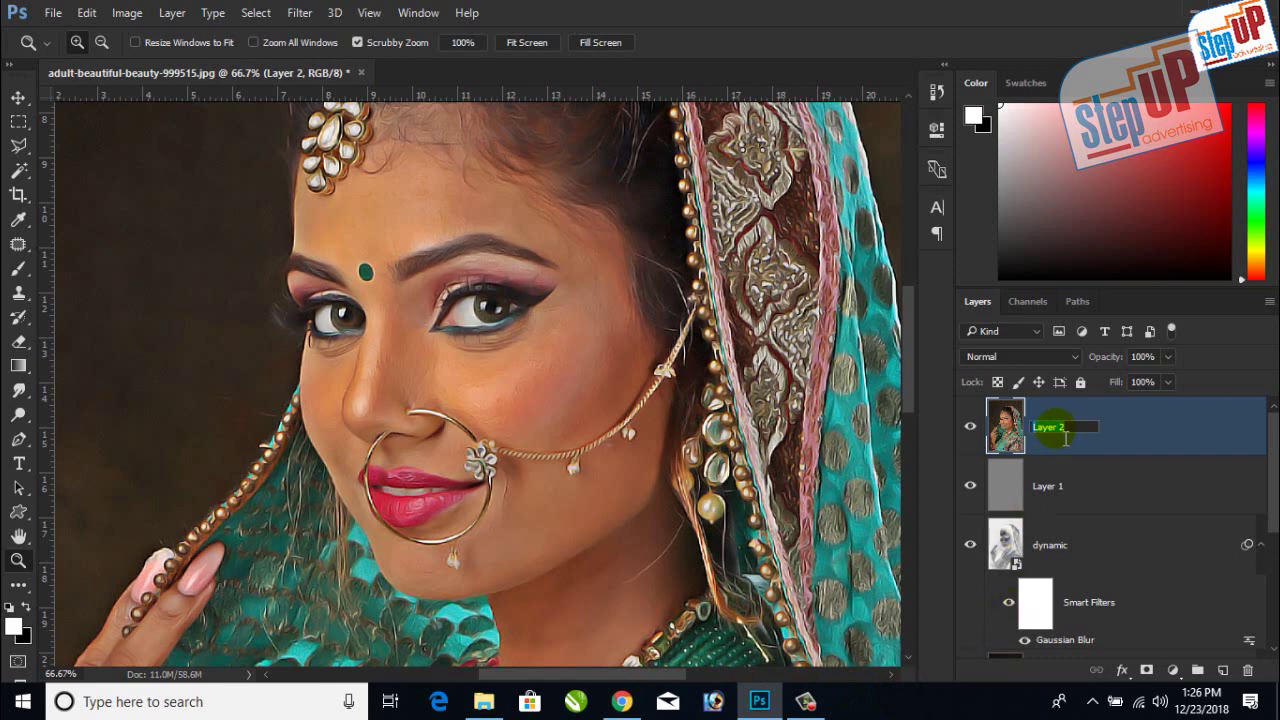
type("hue")
key("Return")
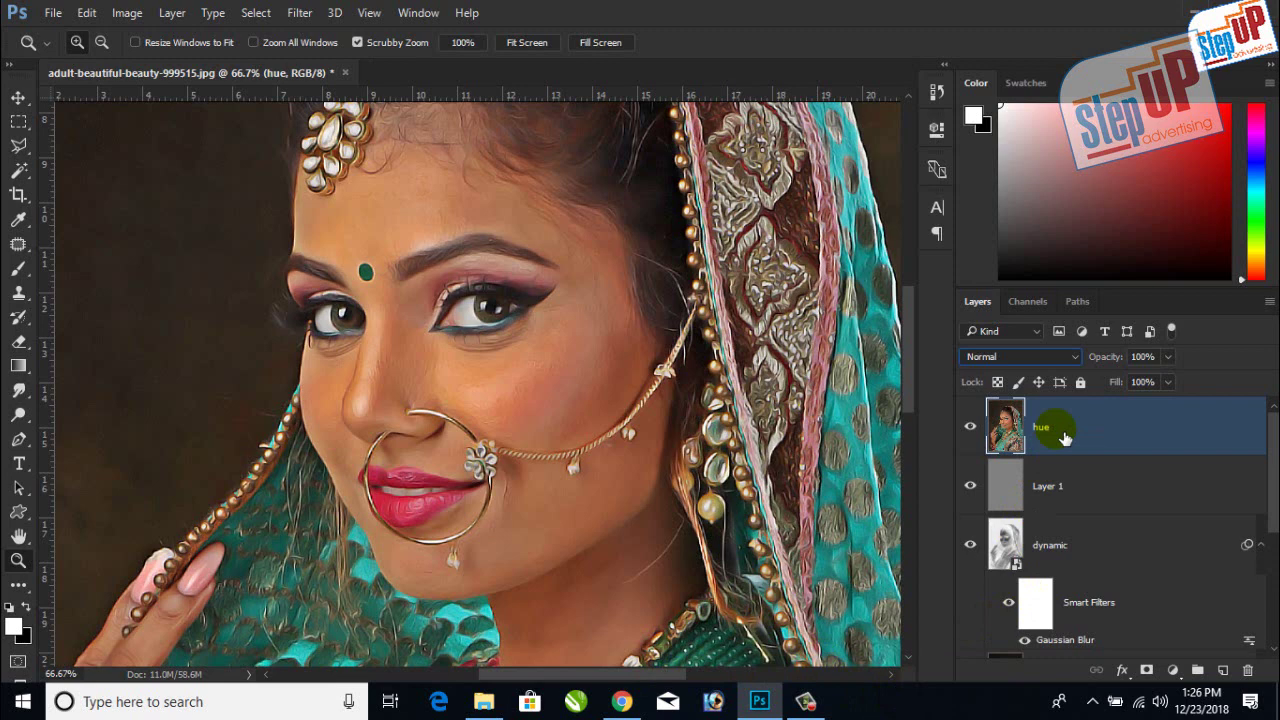
Add a Hue/Saturation adjustment layer above the hue layer with Saturation at -20
left_click(1175, 672)
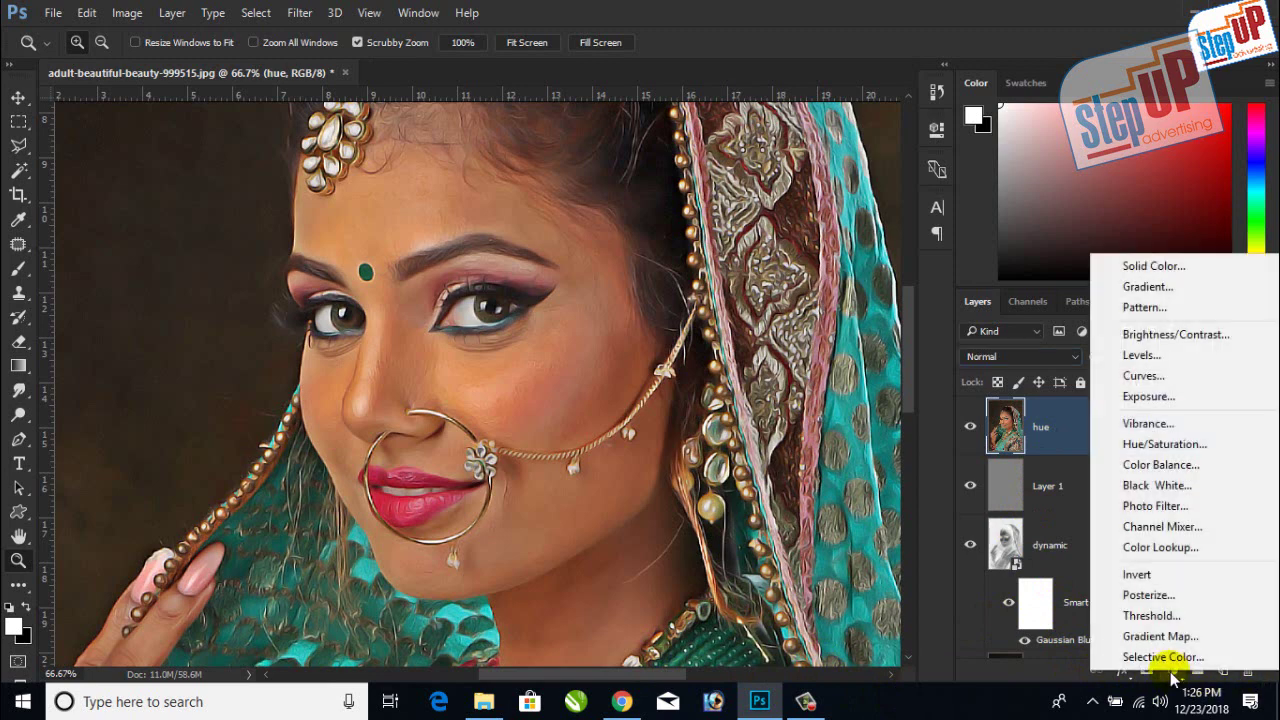
left_click(1145, 450)
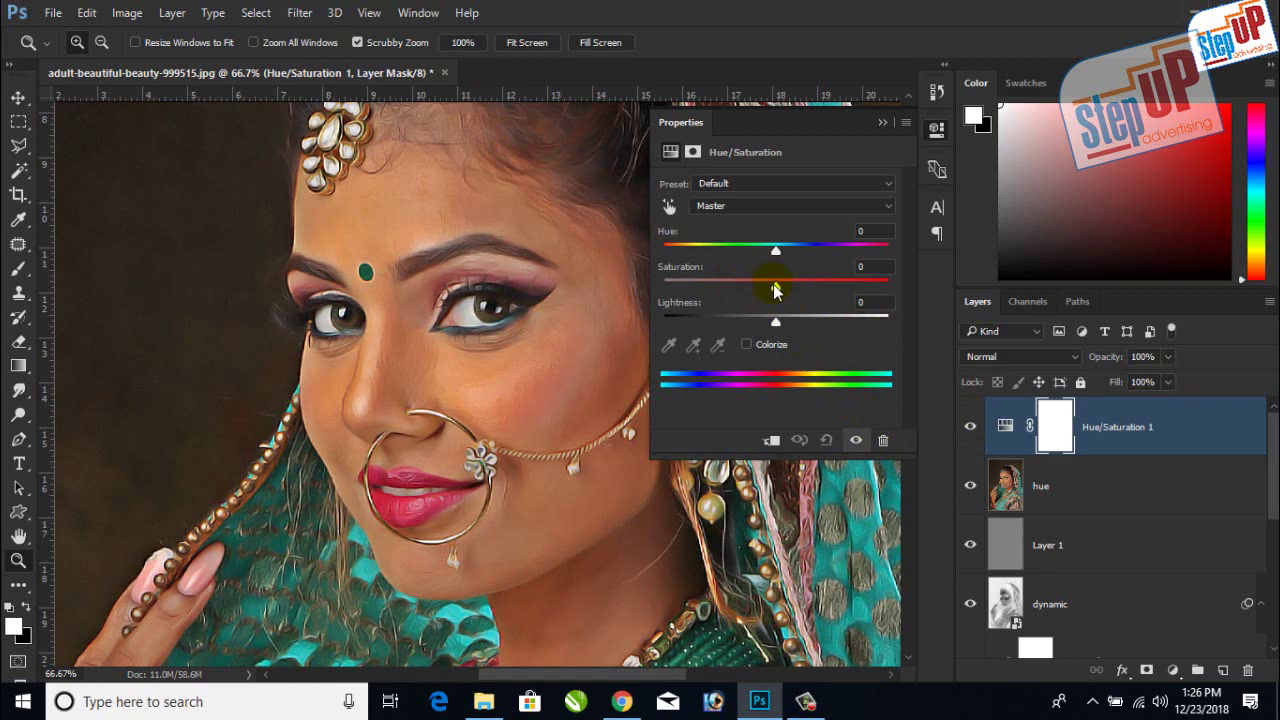
left_click_drag(776, 290, 754, 290)
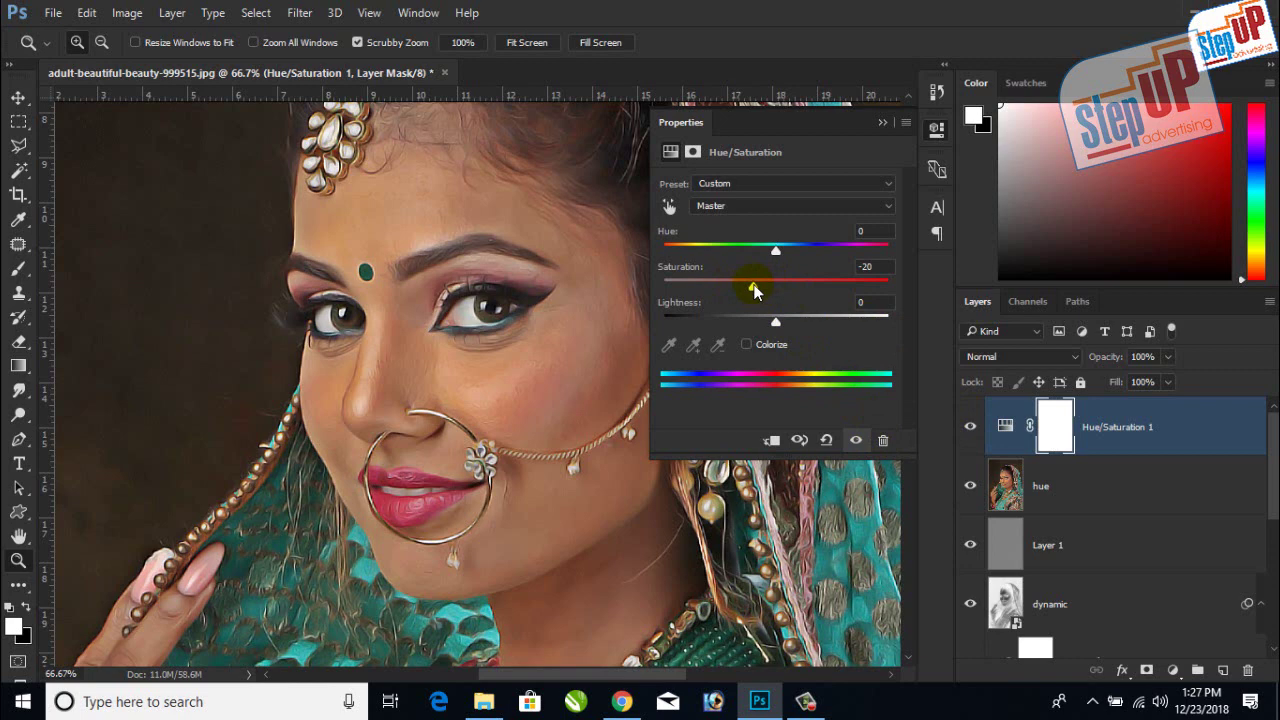
Set the Hue/Saturation layer's blend mode to Soft Light and compare the effect by toggling the layer's visibility
left_click(1005, 362)
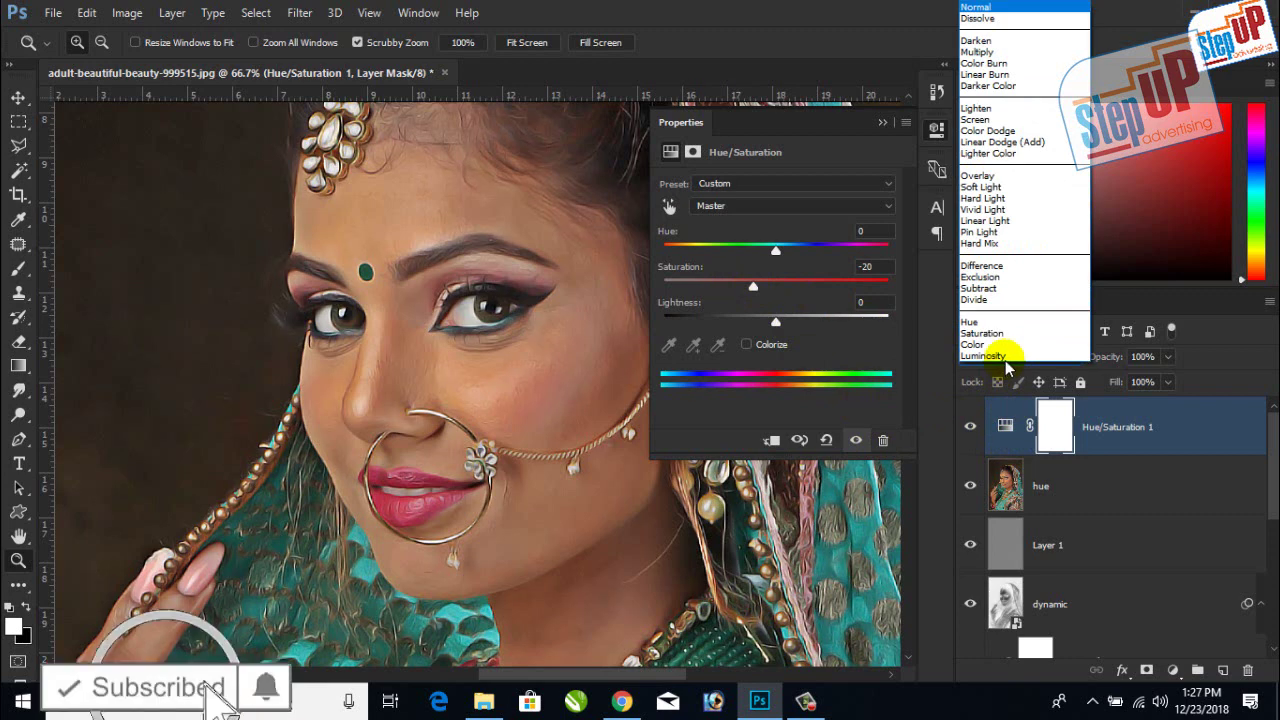
left_click(995, 189)
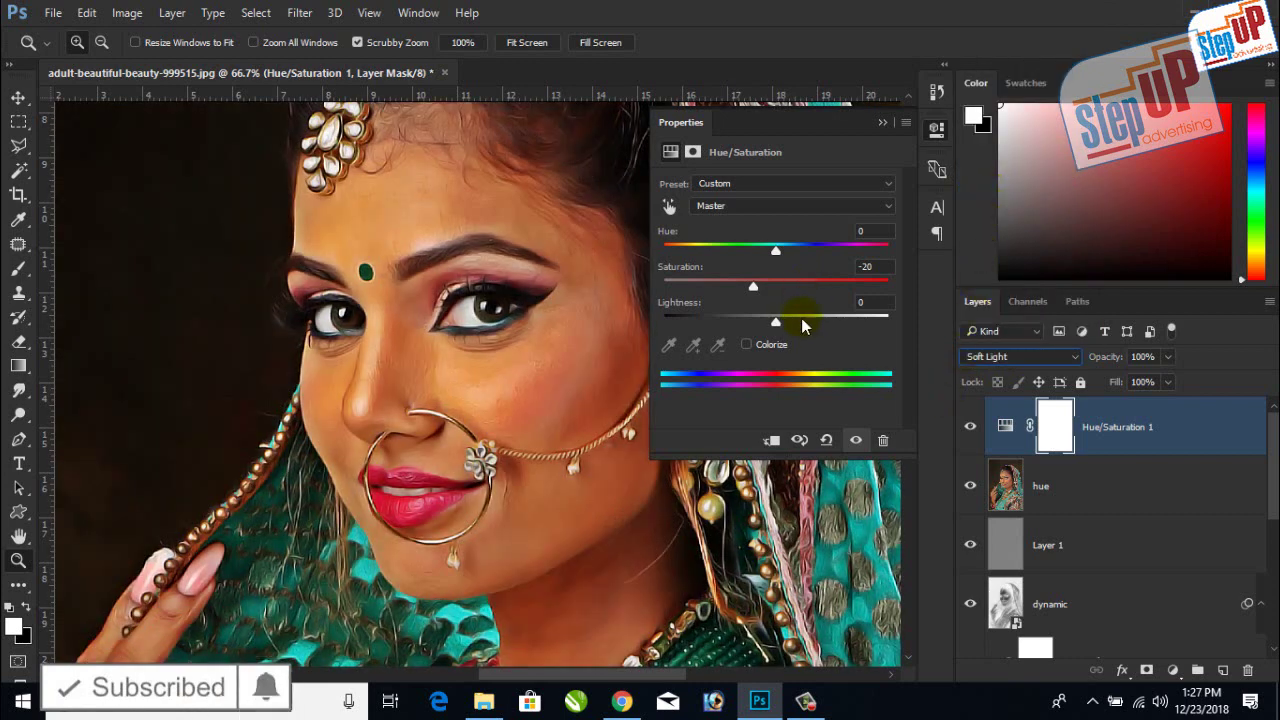
left_click(883, 123)
left_click(970, 427)
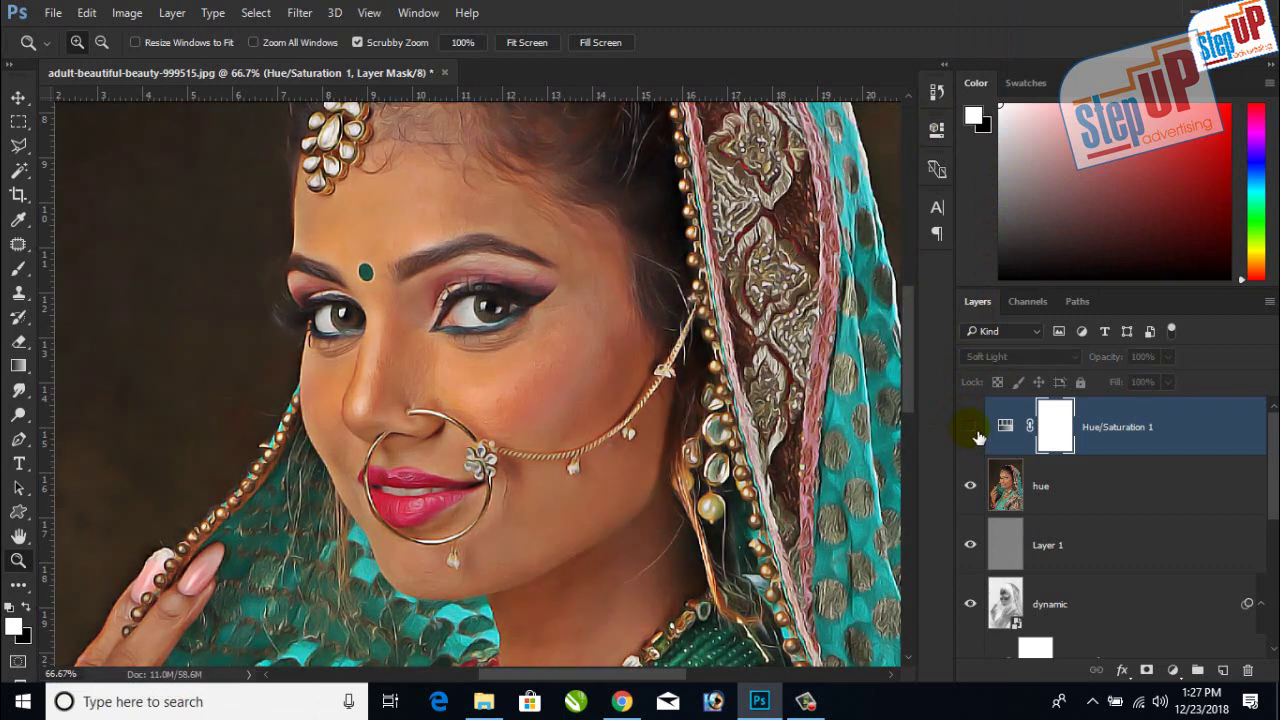
left_click(970, 427)
left_click(970, 427)
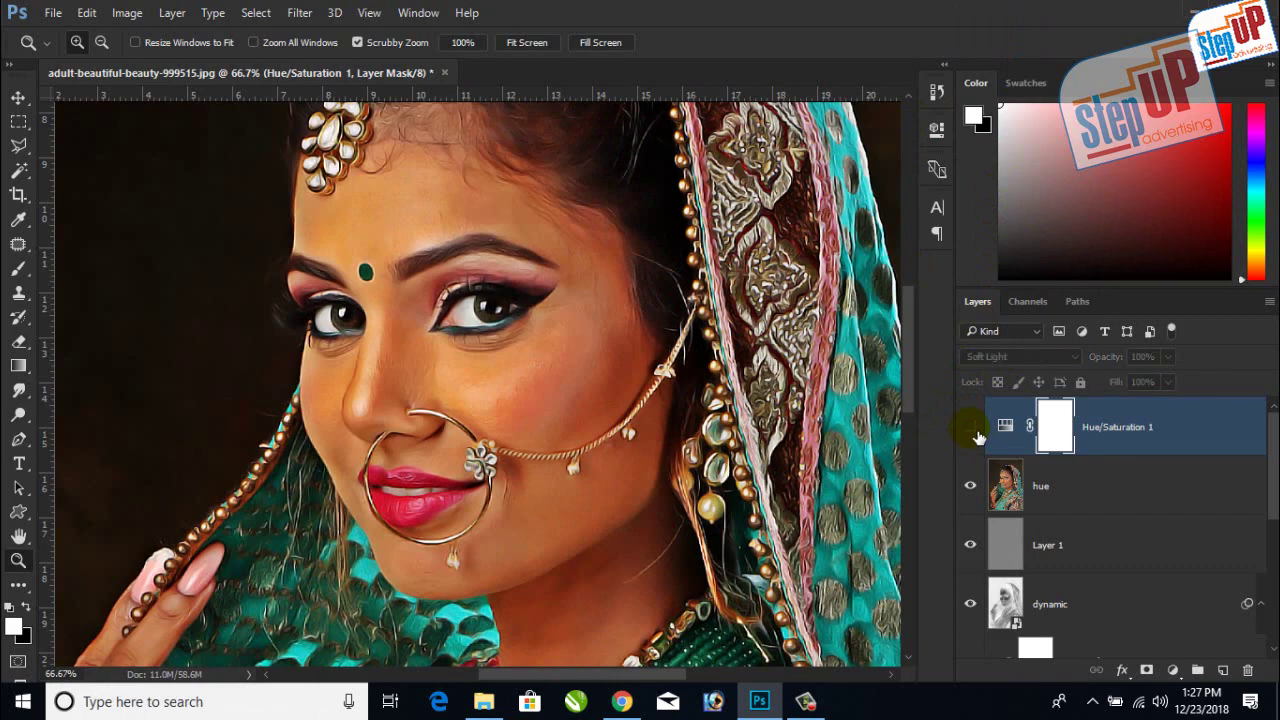
Show the Hue/Saturation layer again and reduce its opacity to 85%
left_click(970, 427)
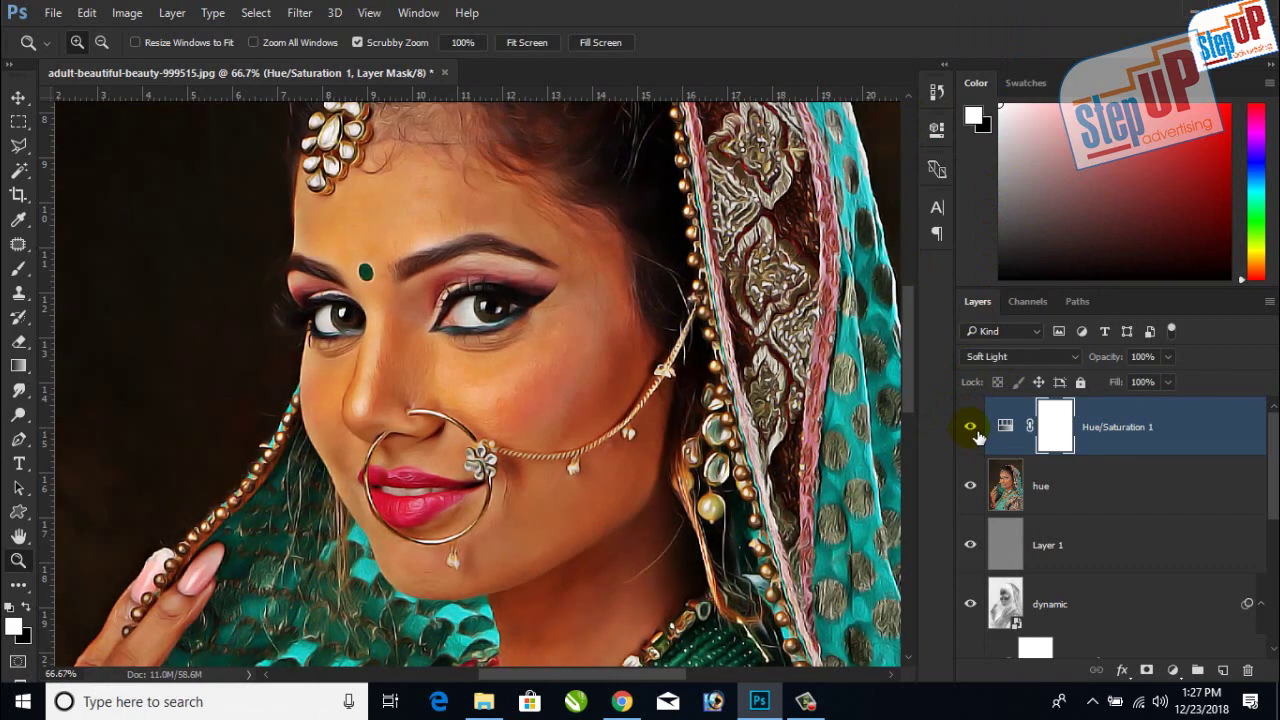
key("ctrl+minus")
key("ctrl+minus")
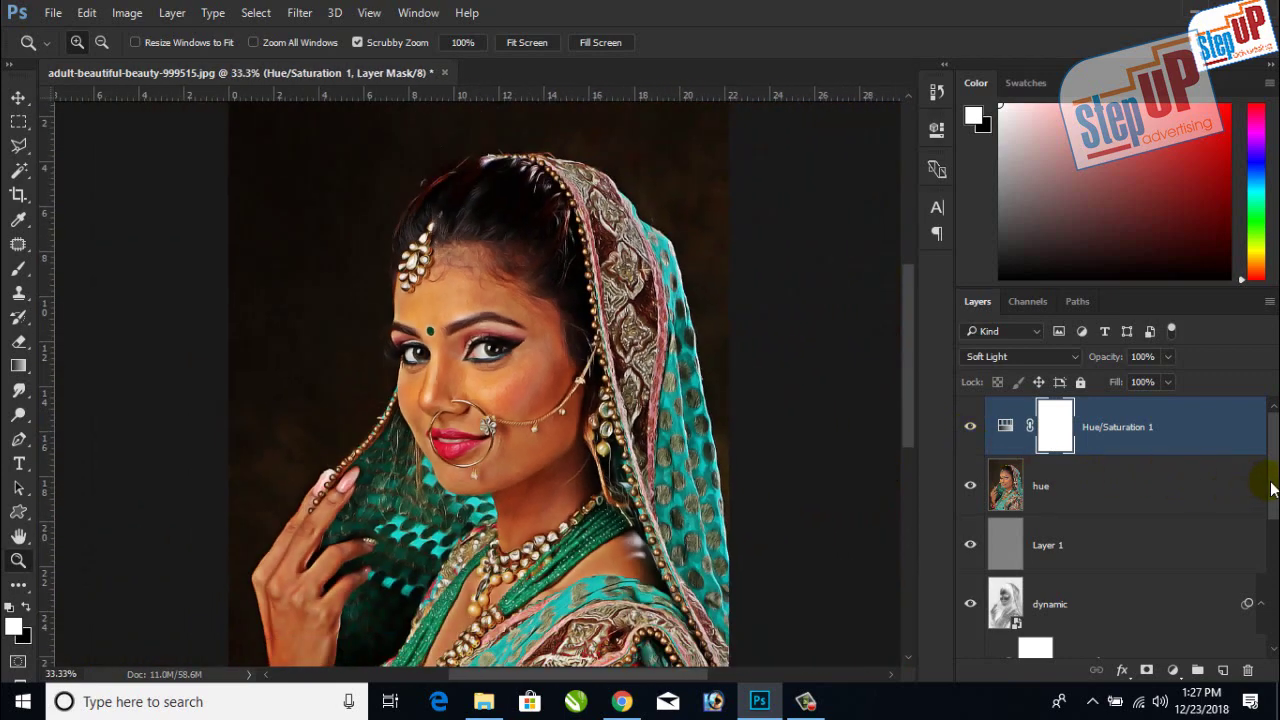
left_click(1166, 357)
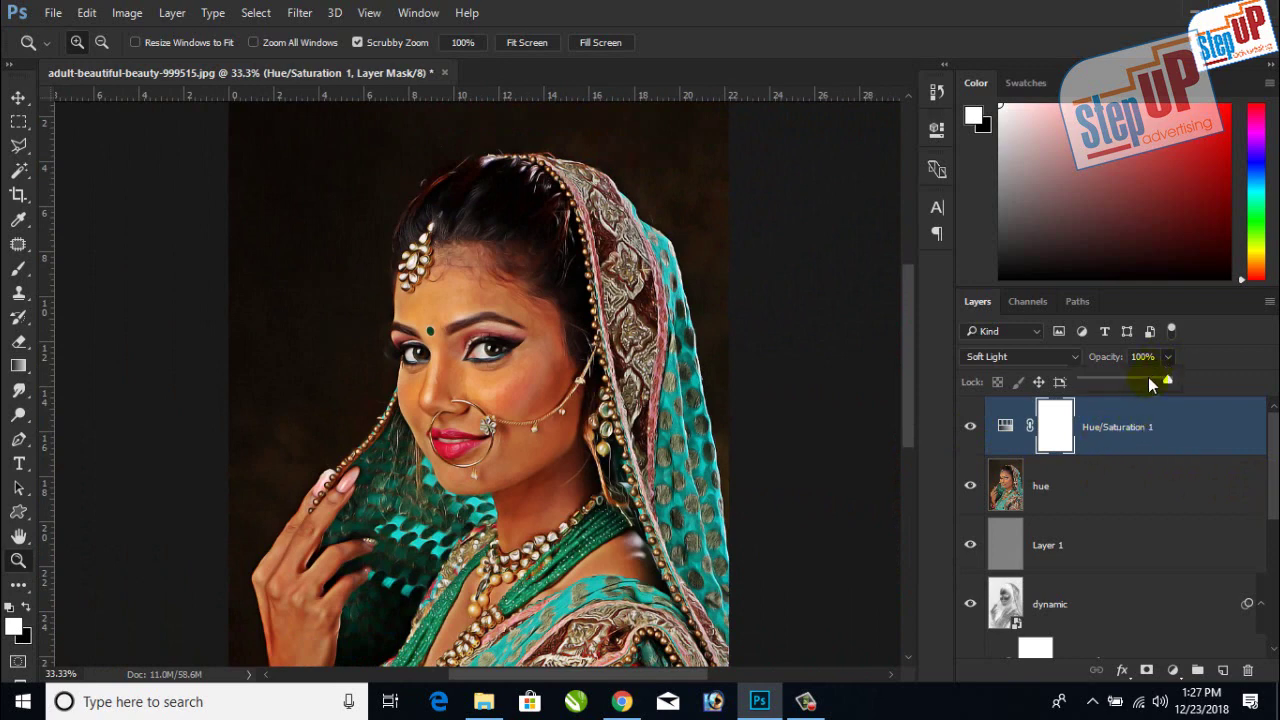
left_click(1149, 380)
left_click_drag(1149, 383, 1150, 390)
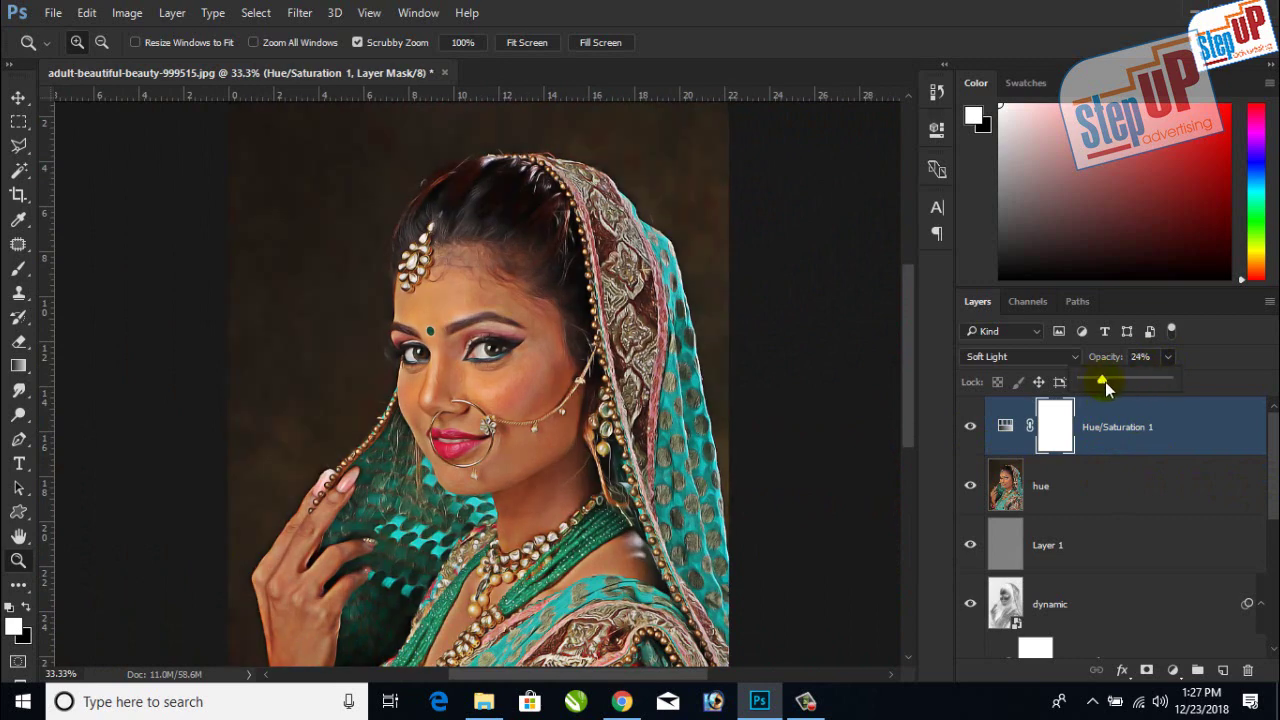
mouse_move(1140, 384)
left_mouse_down()
mouse_move(1153, 385)
mouse_move(1128, 395)
mouse_move(1154, 398)
left_mouse_up()
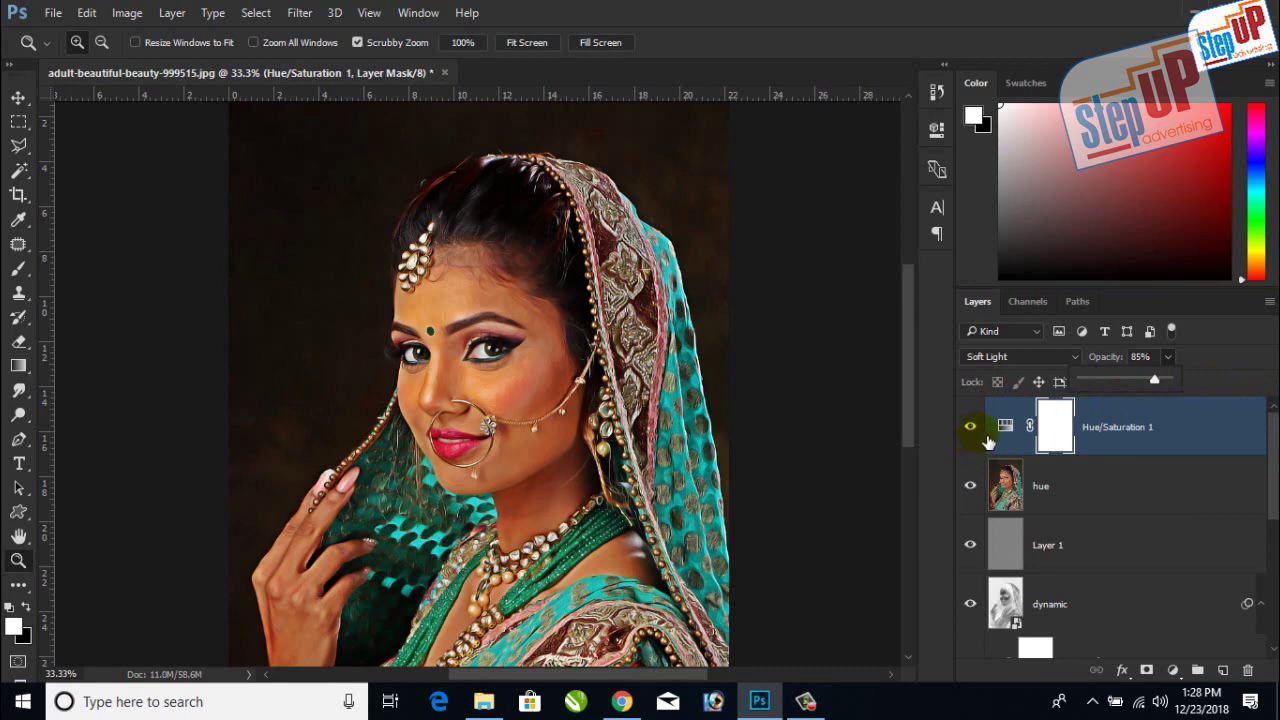
Group all layers above the Background and compare the retouch with the original by toggling the group's visibility
left_click(1274, 468)
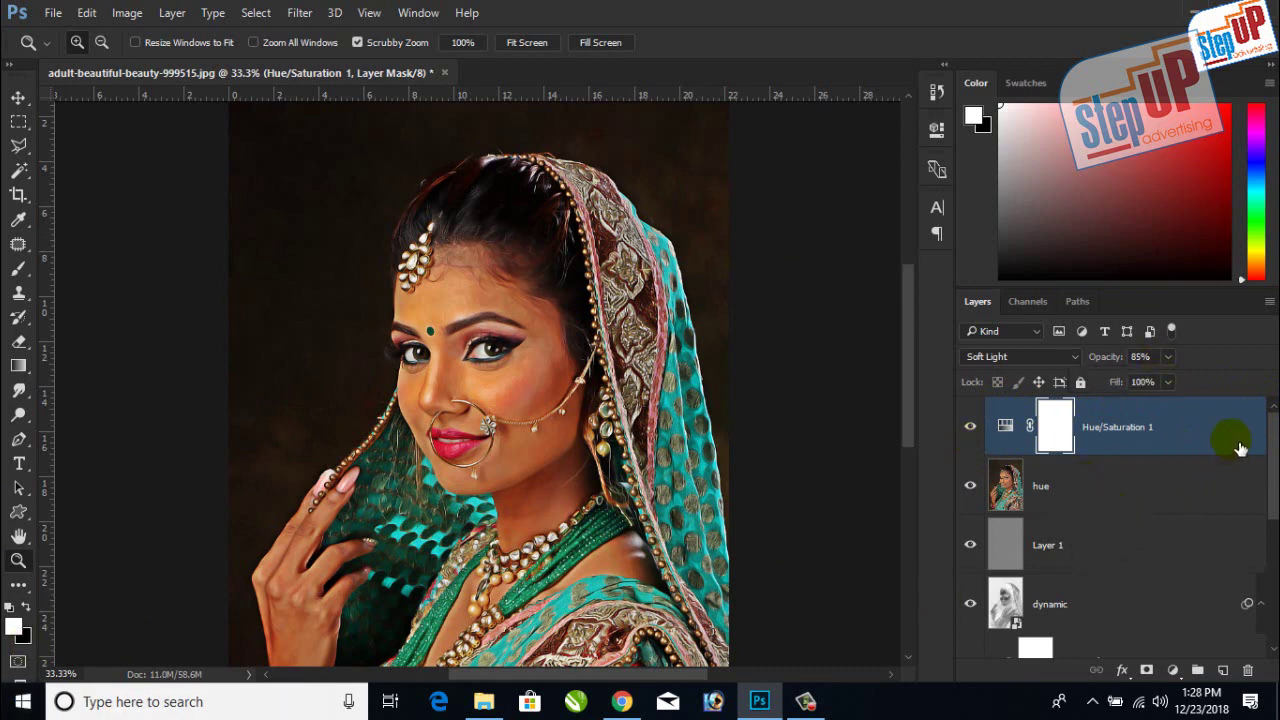
left_click_drag(1274, 463, 1274, 570)
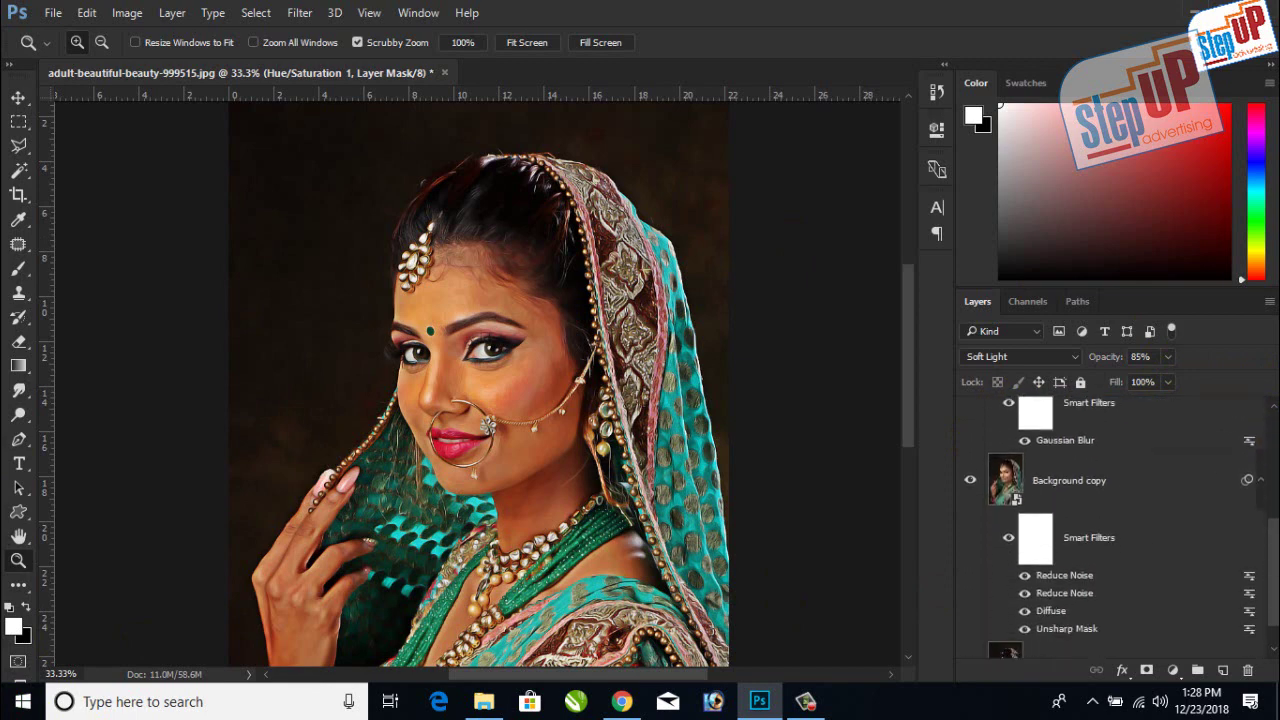
left_click(1170, 498)
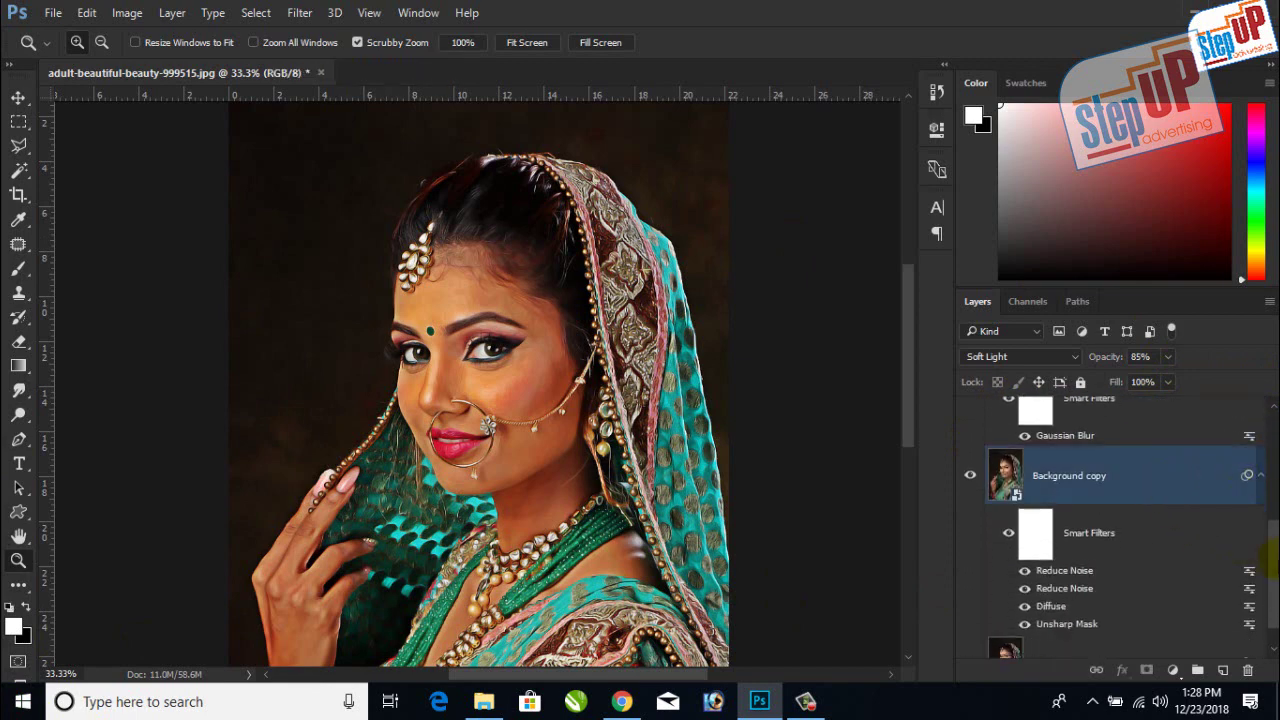
left_click_drag(1274, 562, 1274, 513)
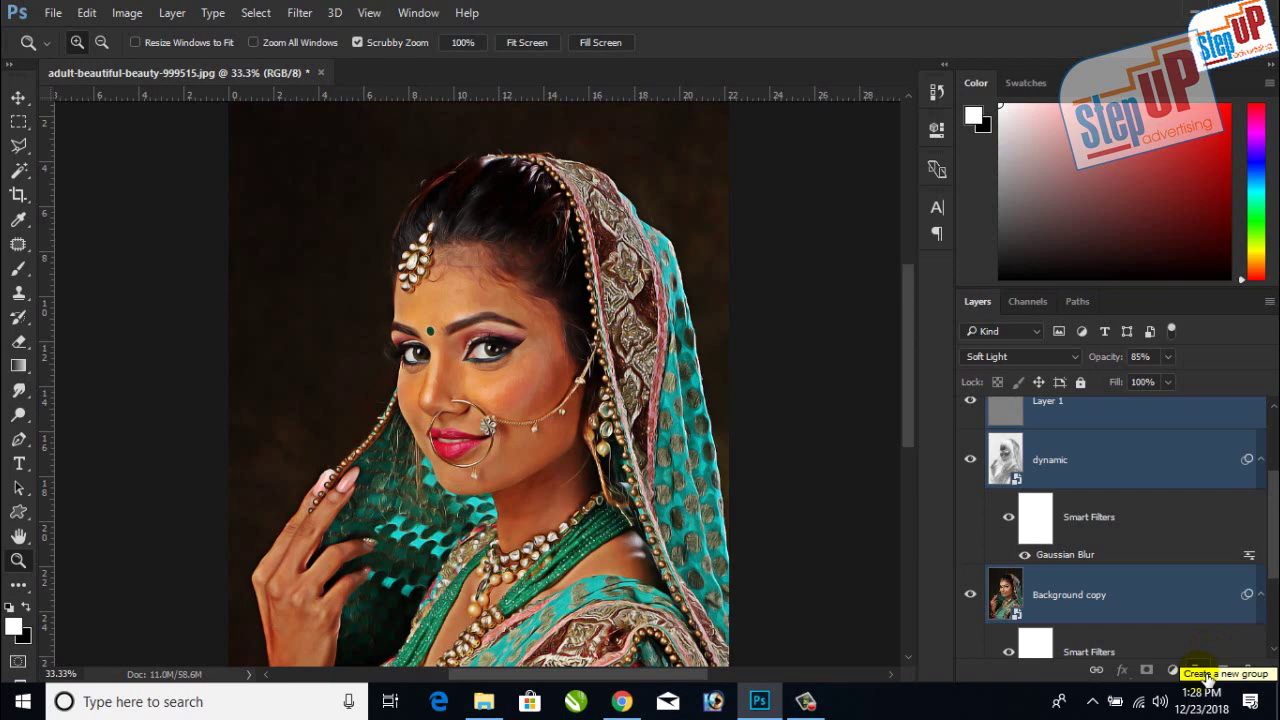
left_click(1205, 677)
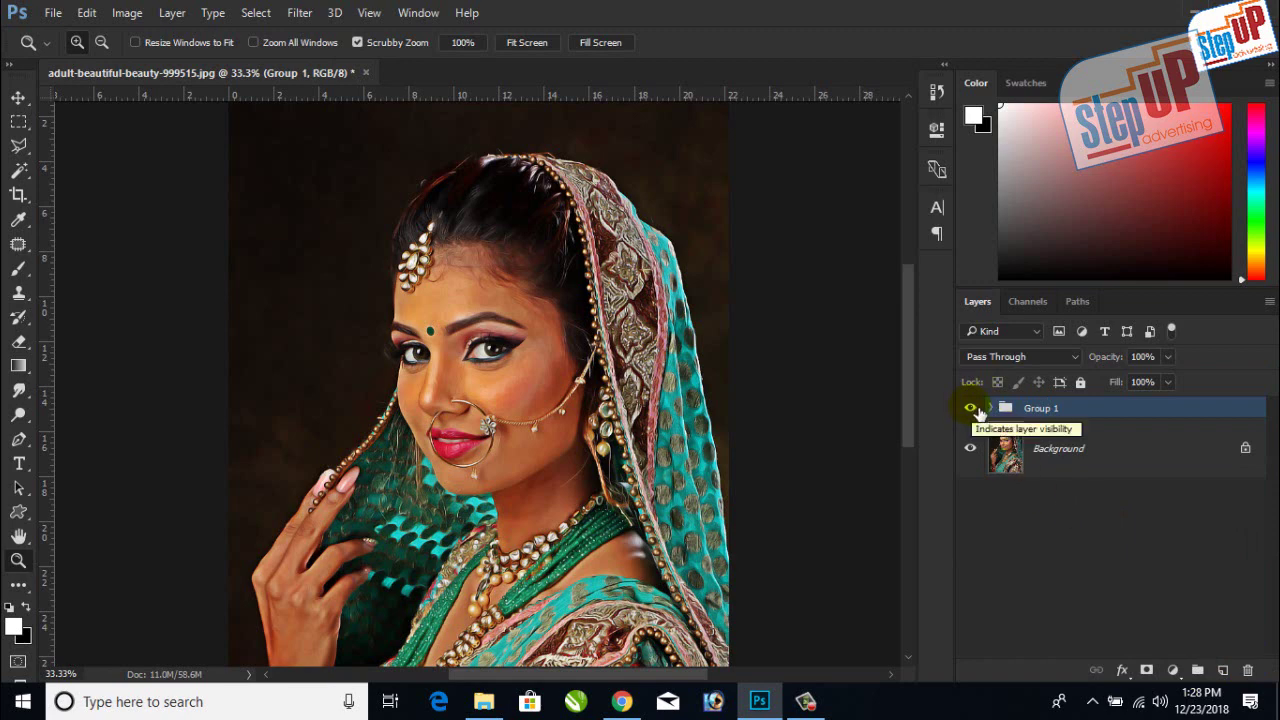
left_click(970, 408)
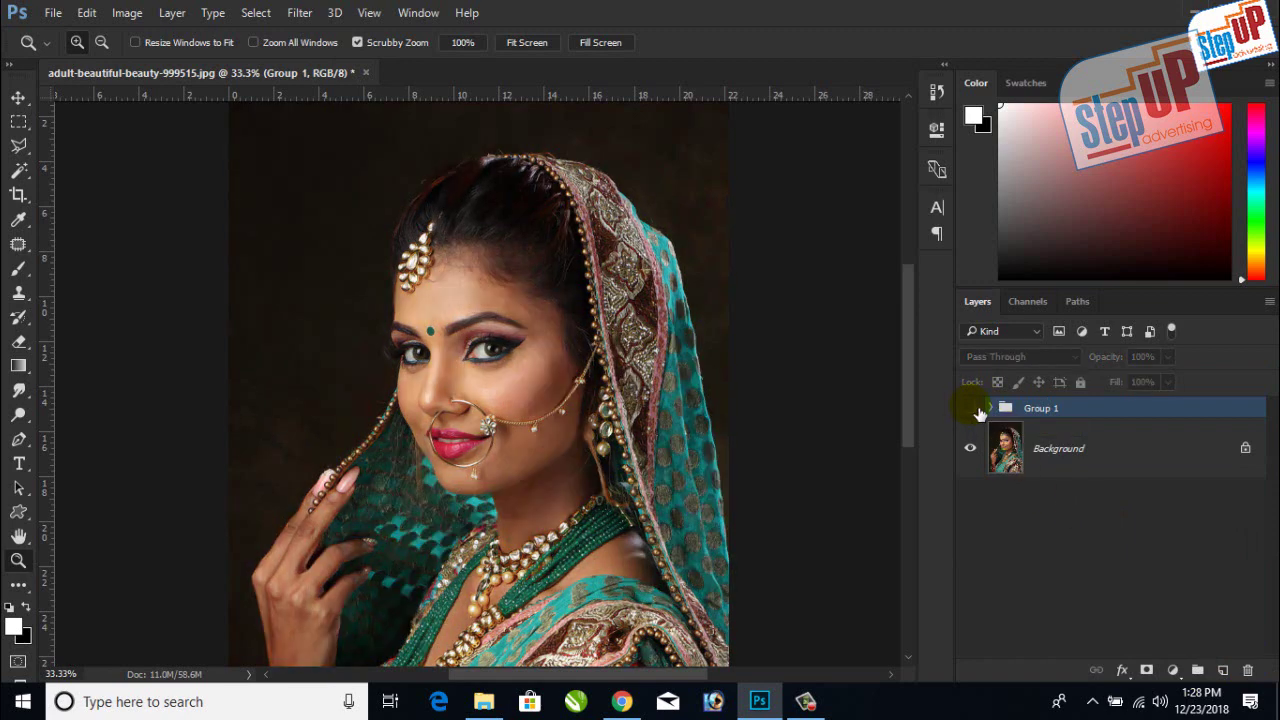
left_click(977, 408)
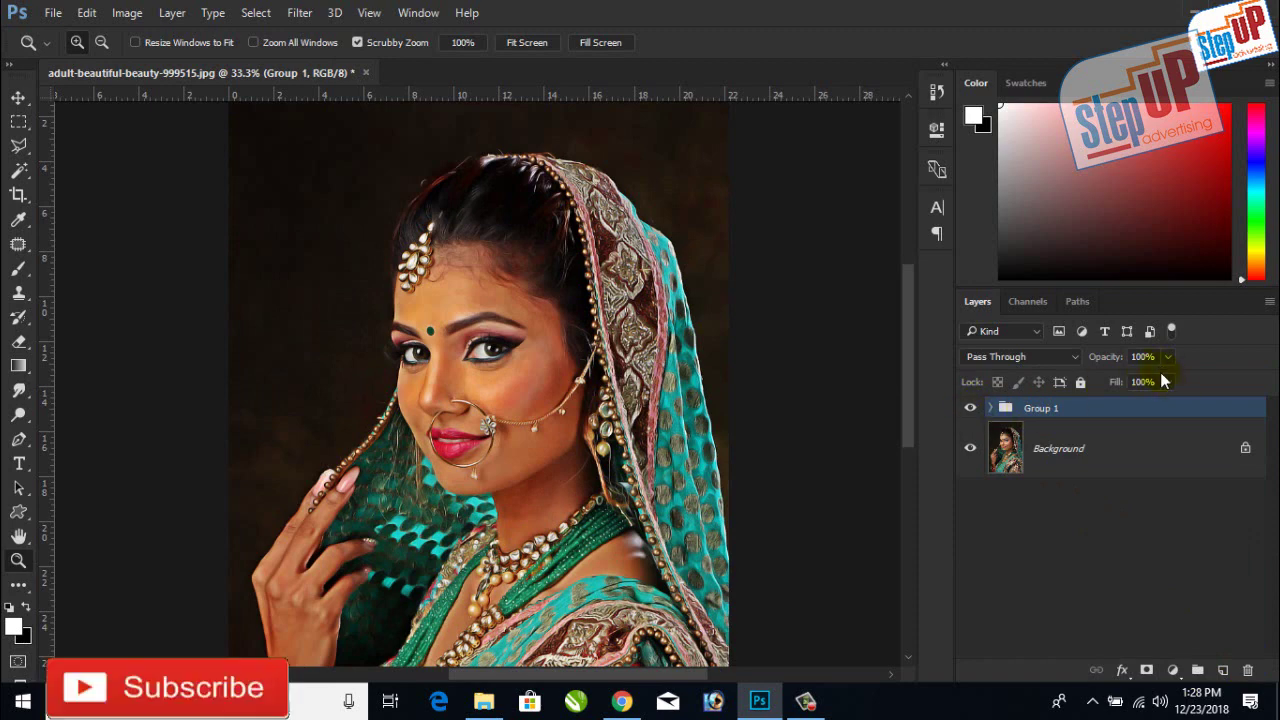
Set the layer group's opacity to 90% and compare before and after by toggling the group's visibility
left_click_drag(1168, 361, 1160, 395)
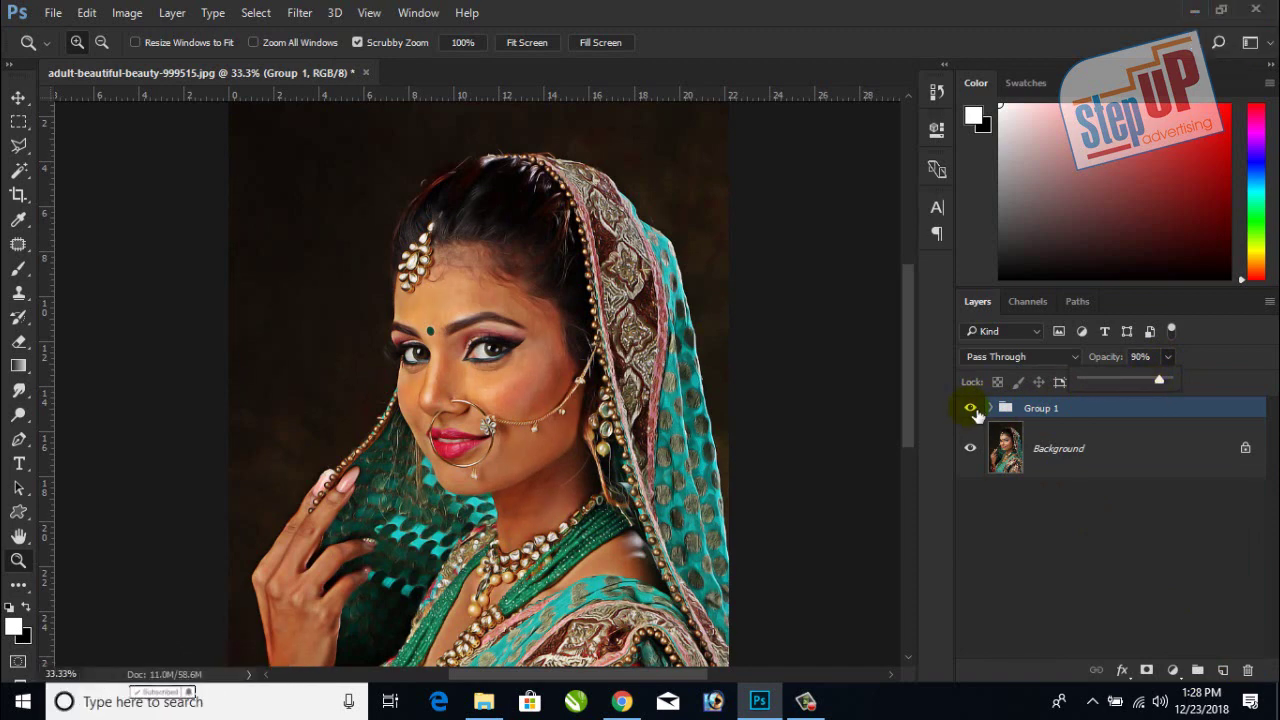
left_click(972, 409)
left_click(972, 409)
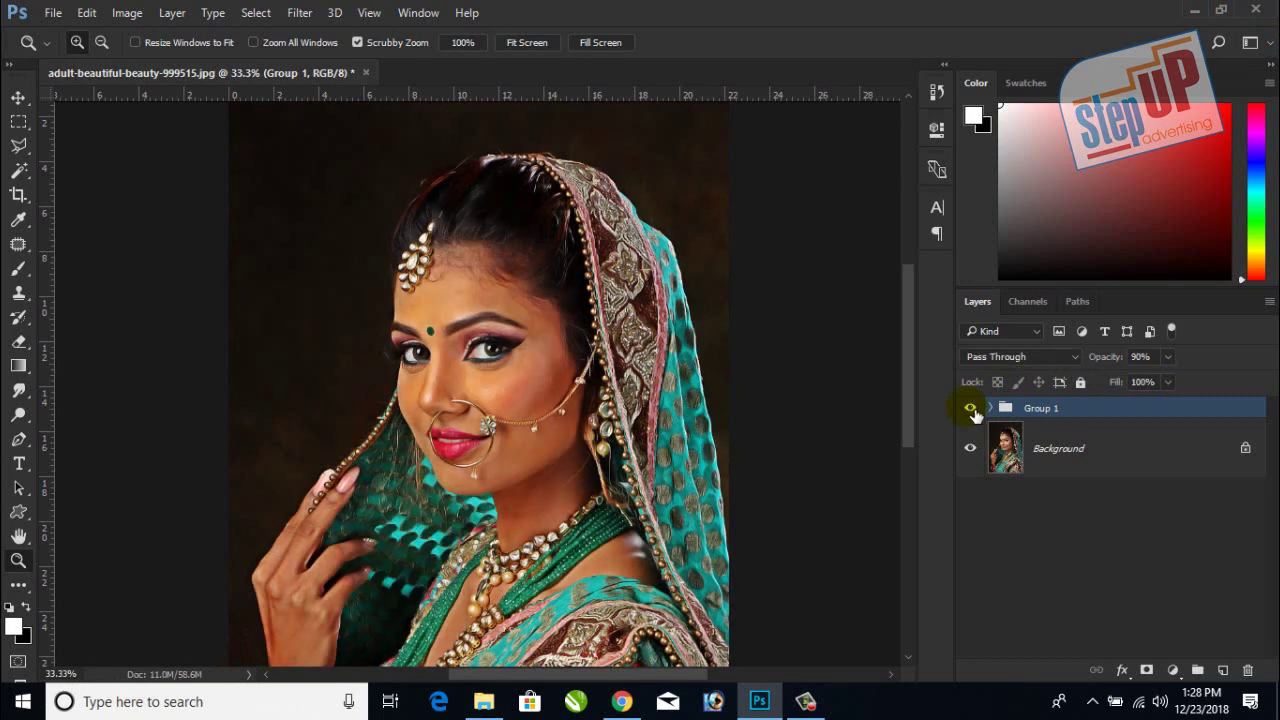
left_click(971, 409)
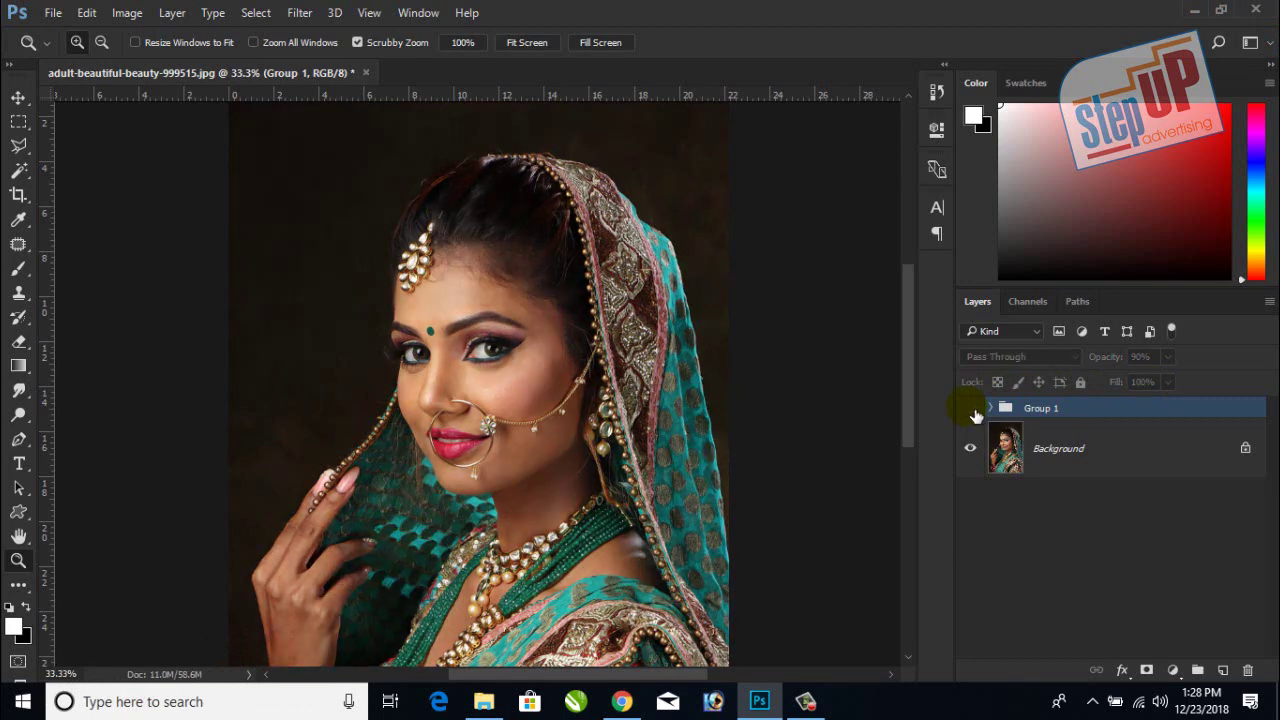
left_click(971, 409)
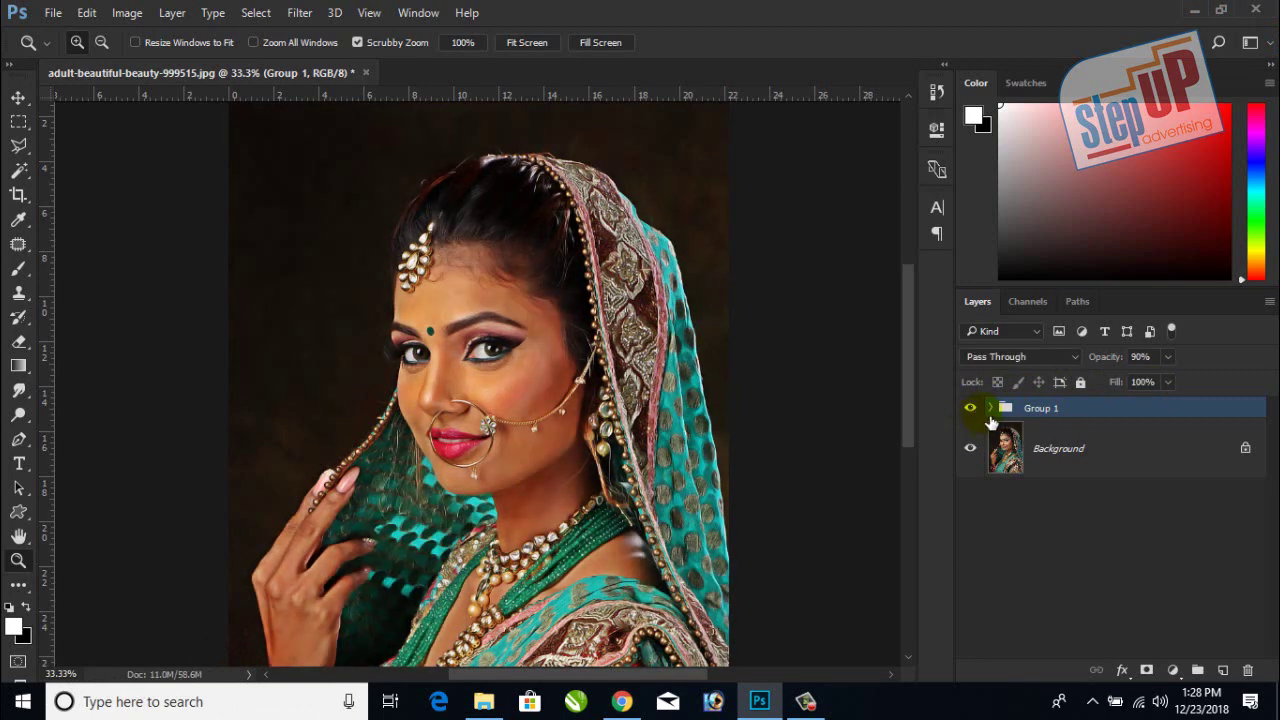
Expand the layer group to view the layers inside it
left_click(990, 408)
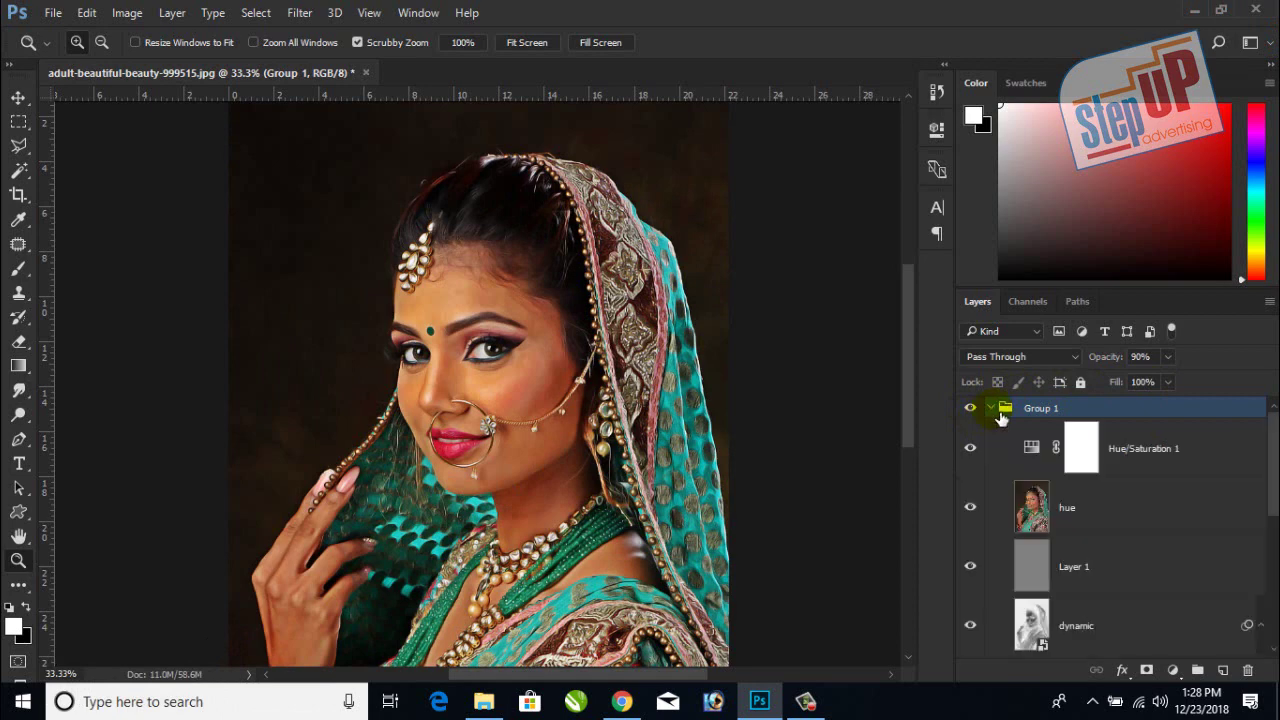